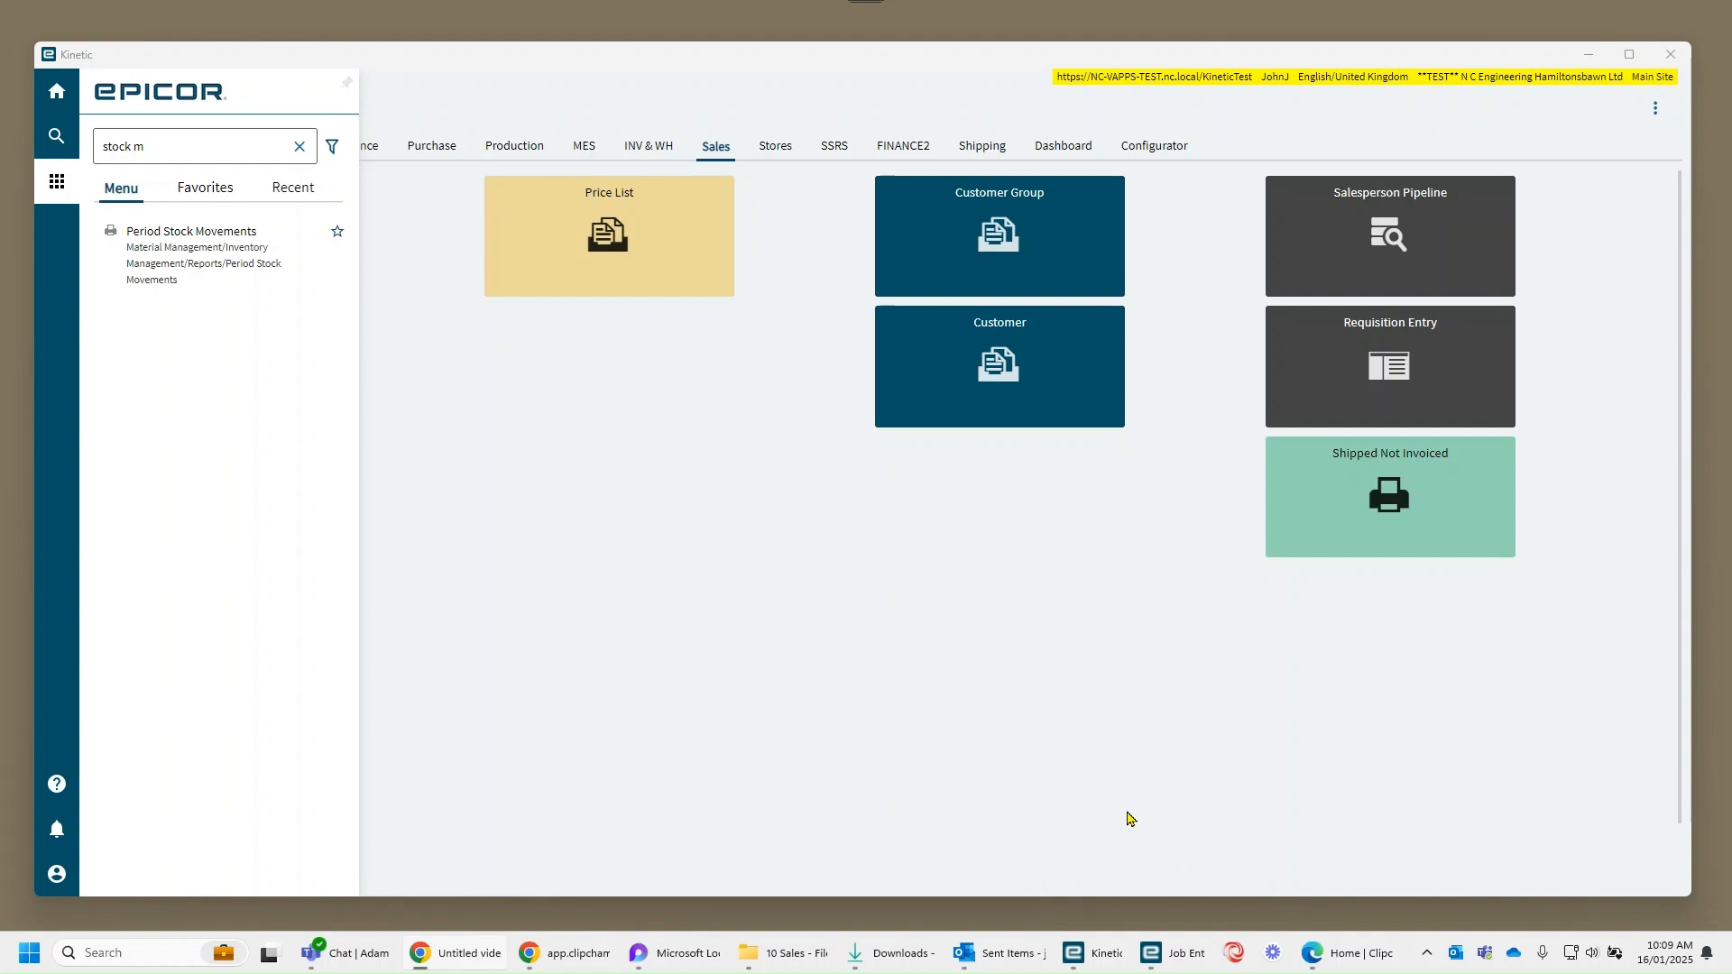
# Step: Show the Production home page and search the application's functions for "stock"
pyautogui.click(1182, 799)
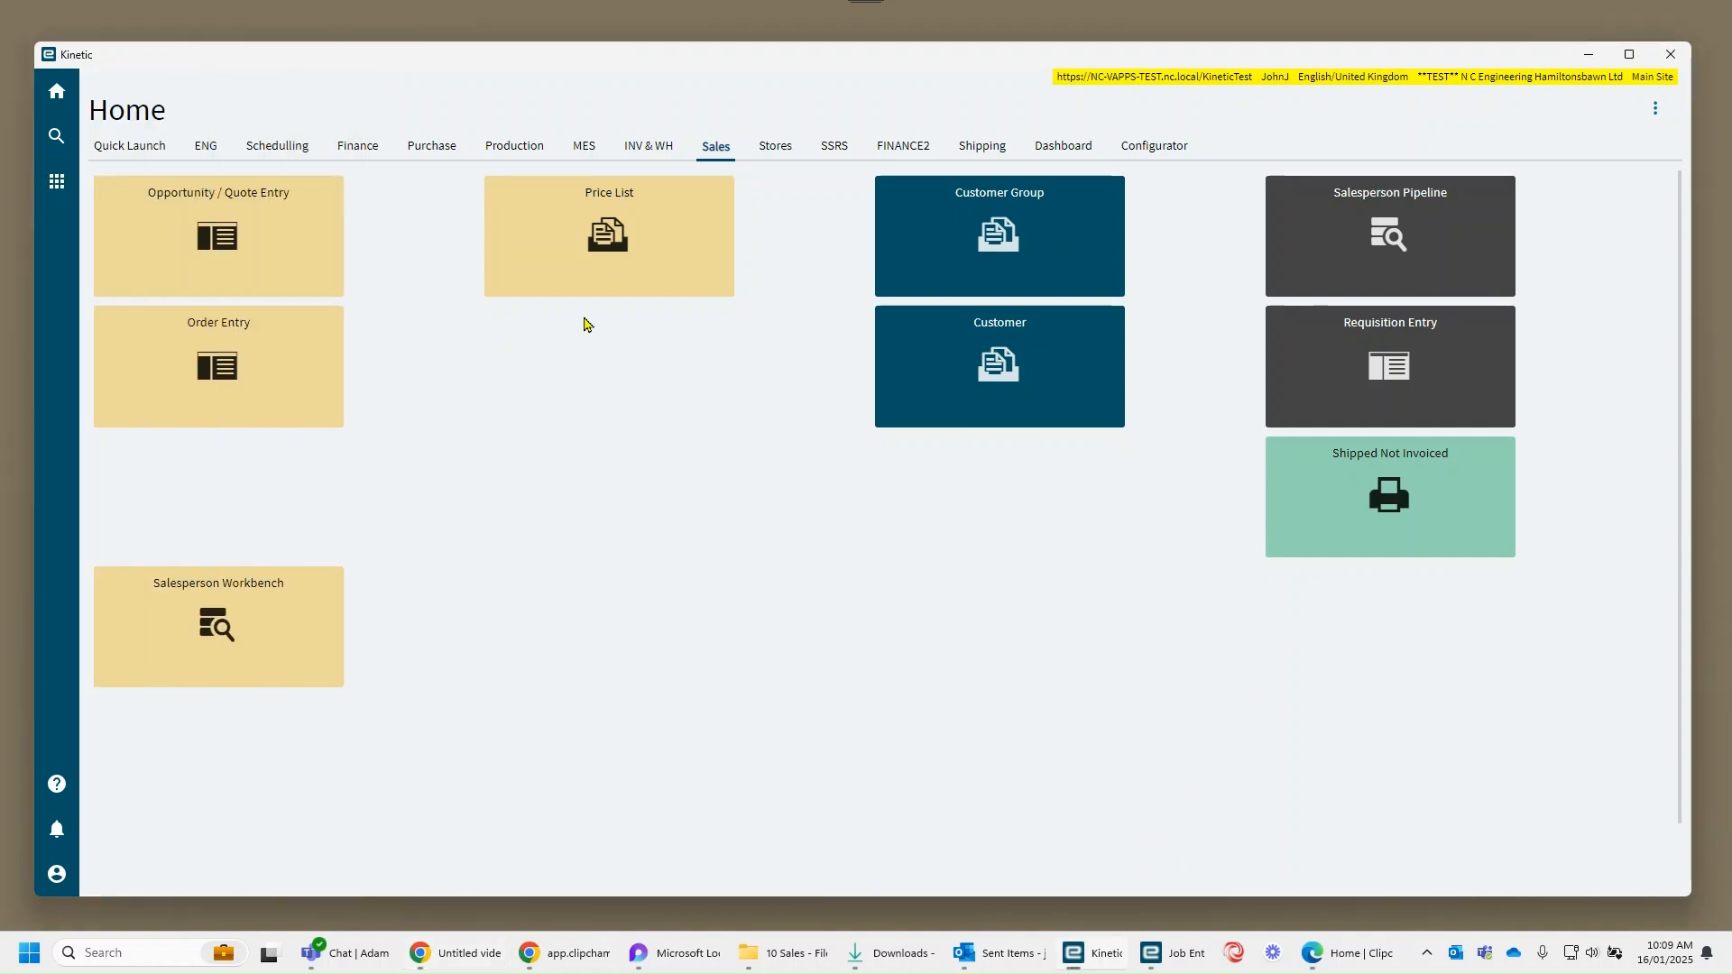
pyautogui.click(512, 144)
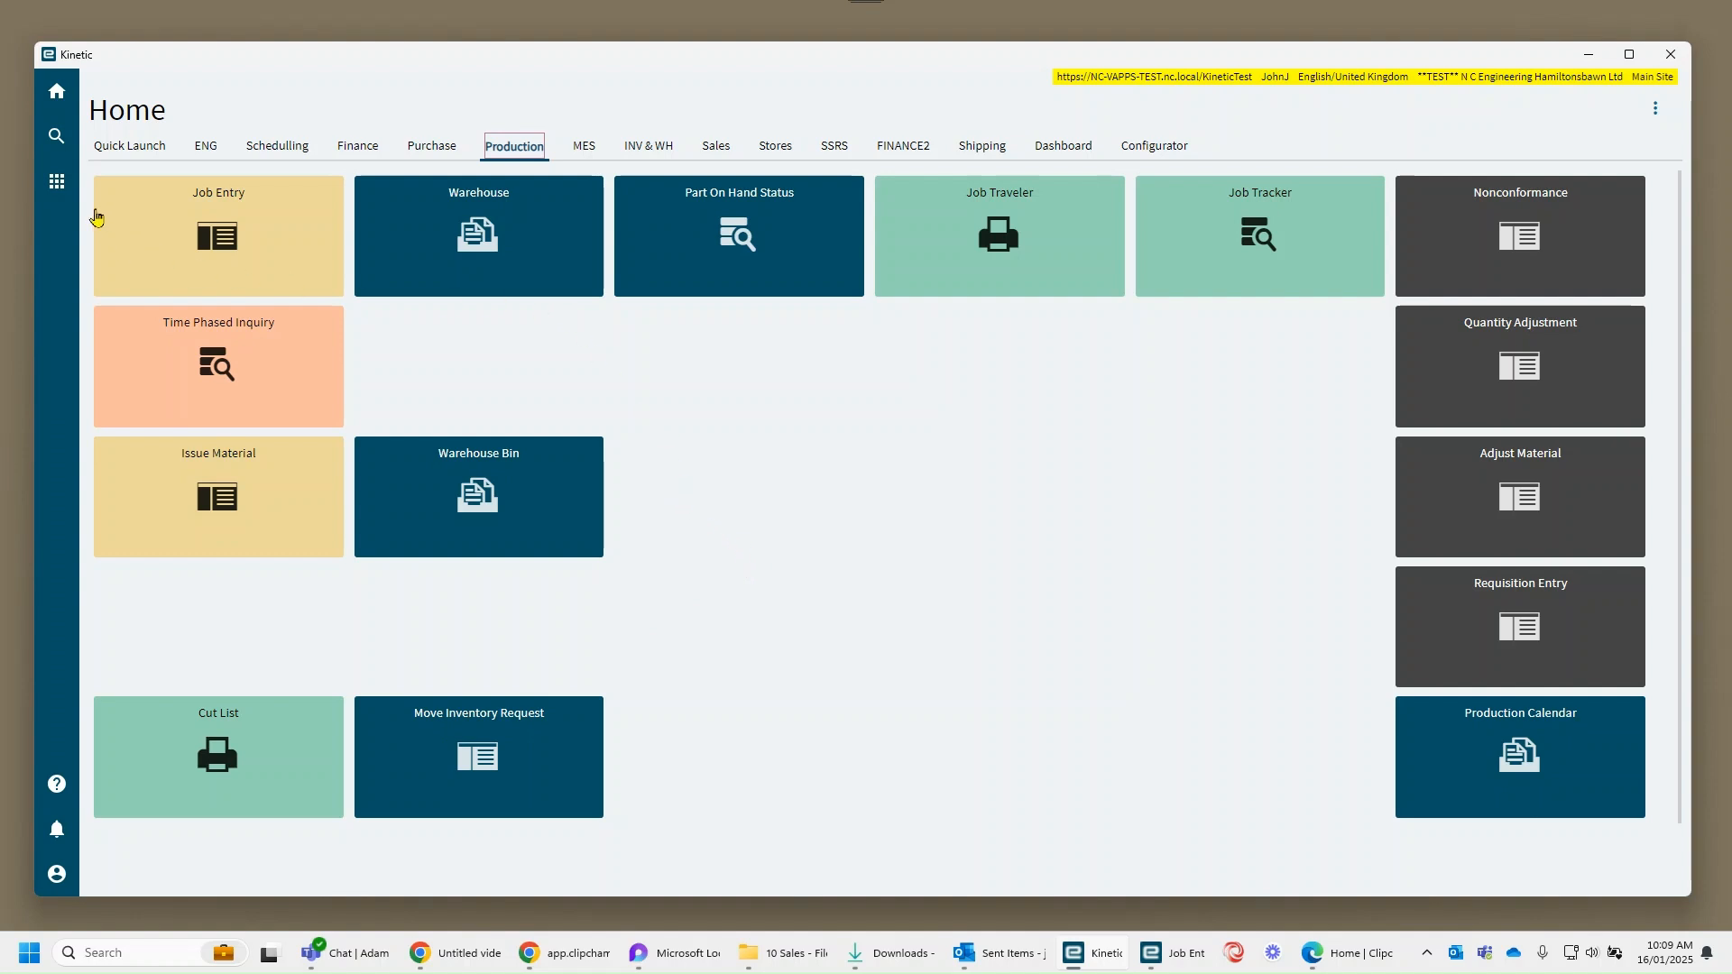
pyautogui.click(69, 196)
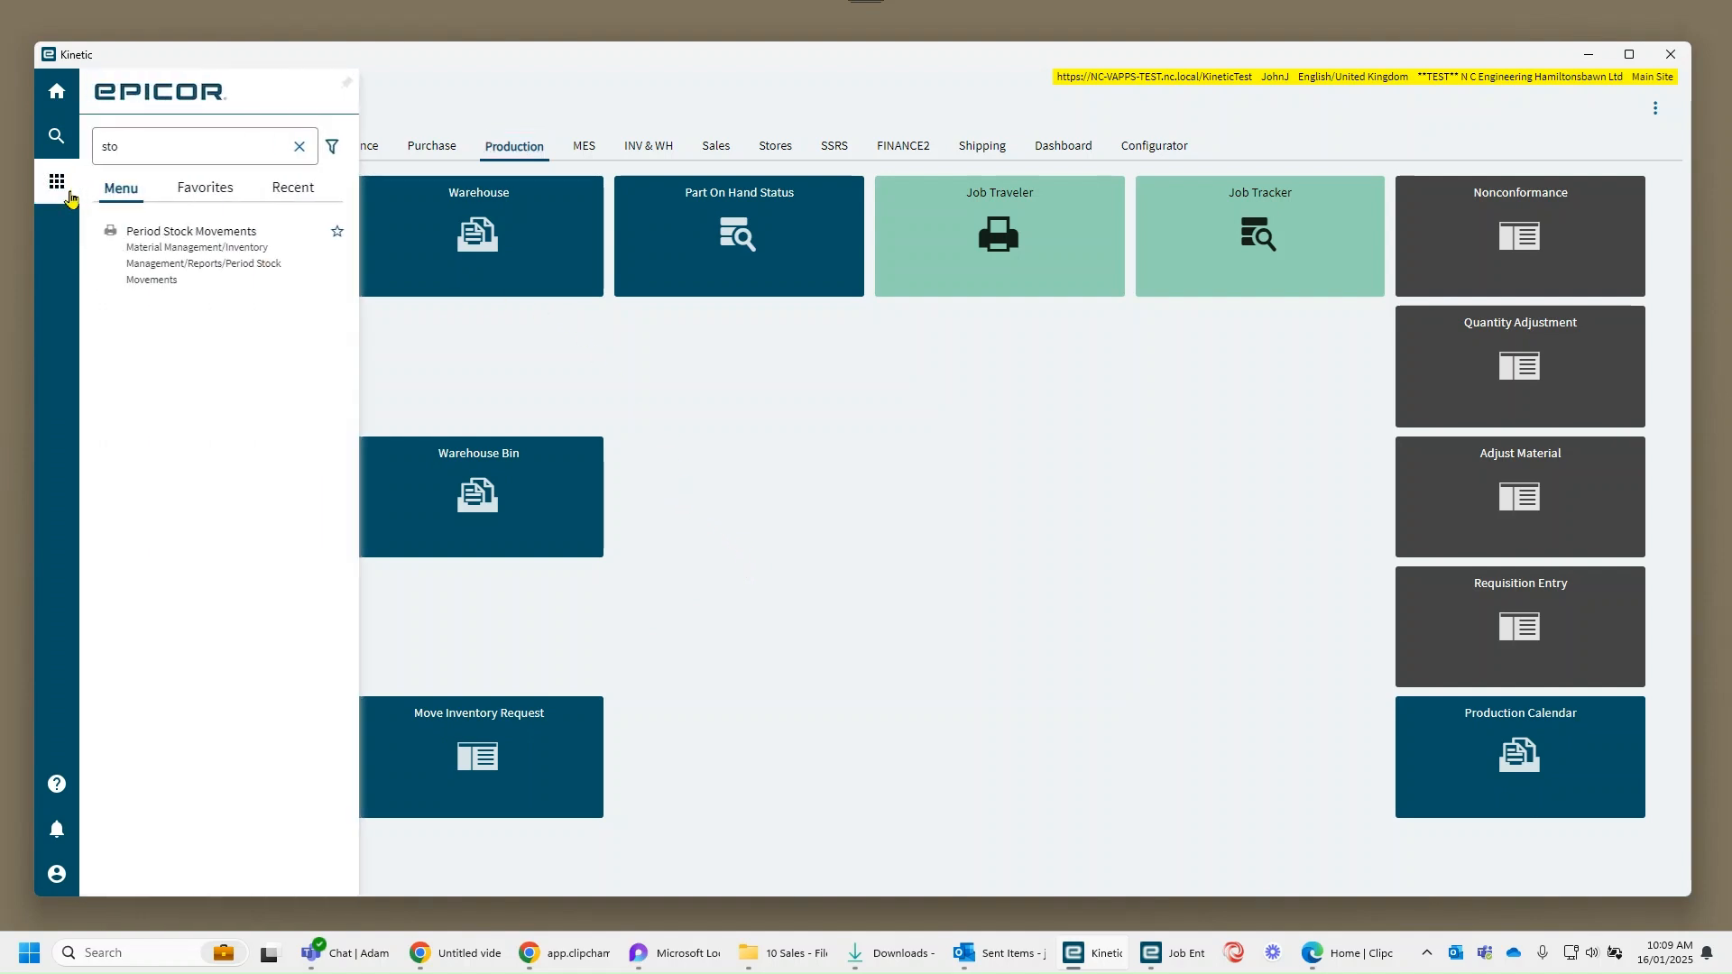
pyautogui.write('stock')
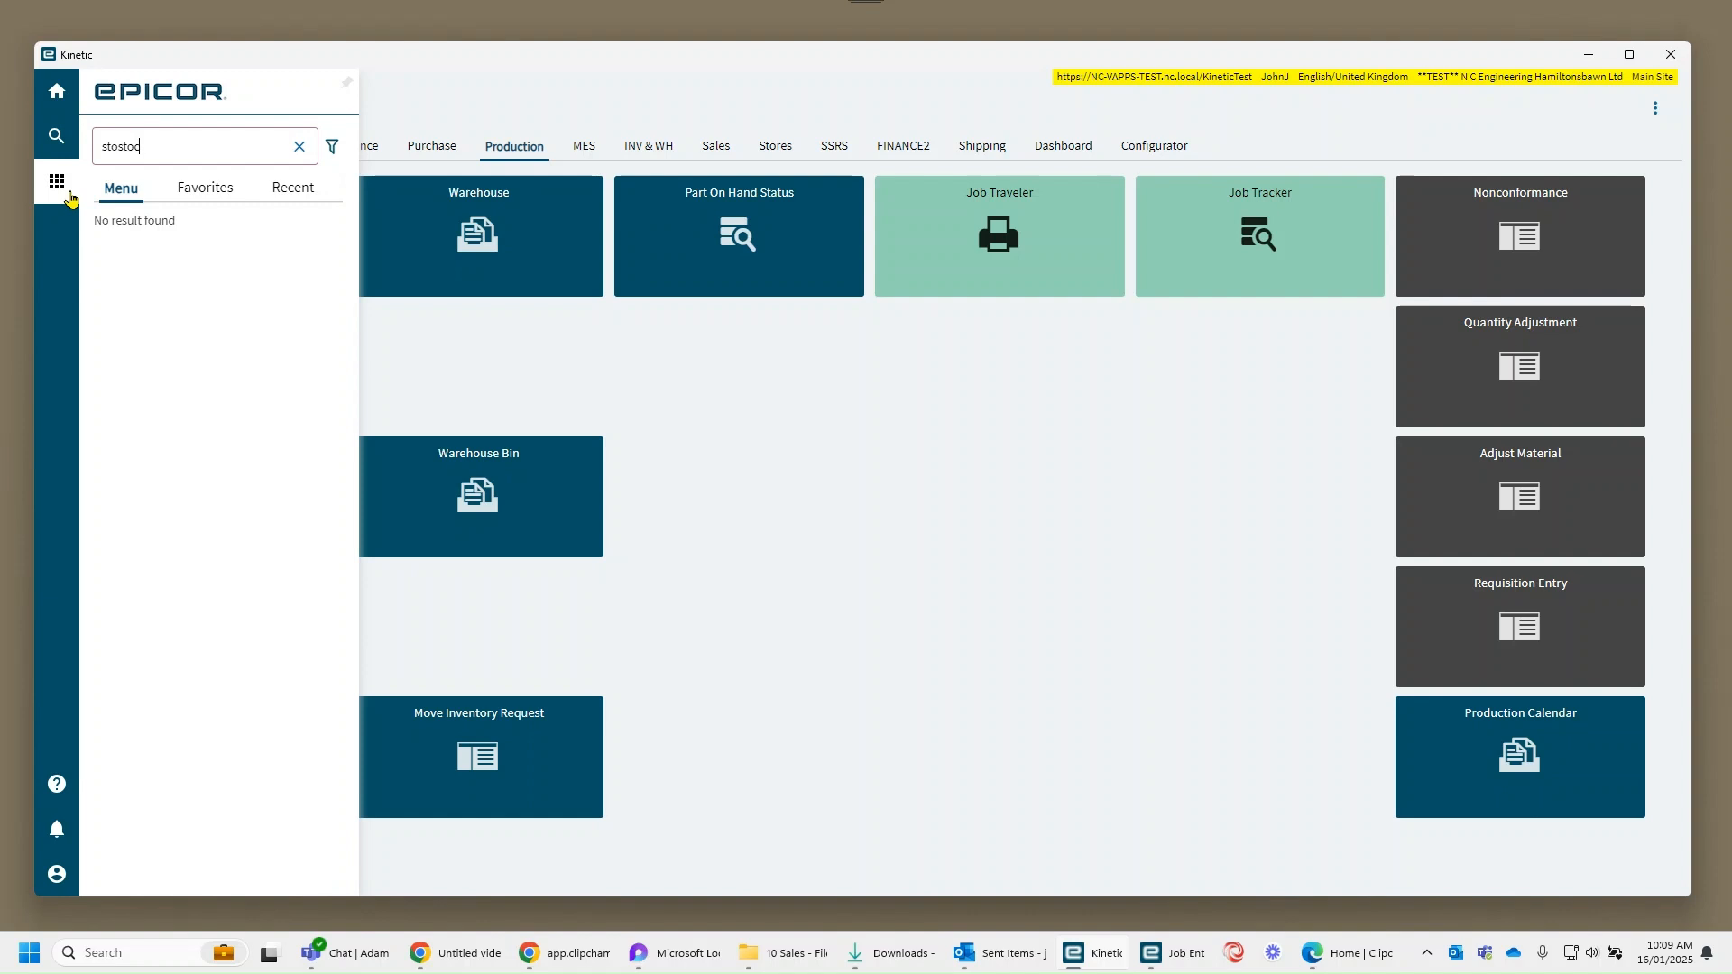
pyautogui.press('BackSpace')
pyautogui.write('stock')
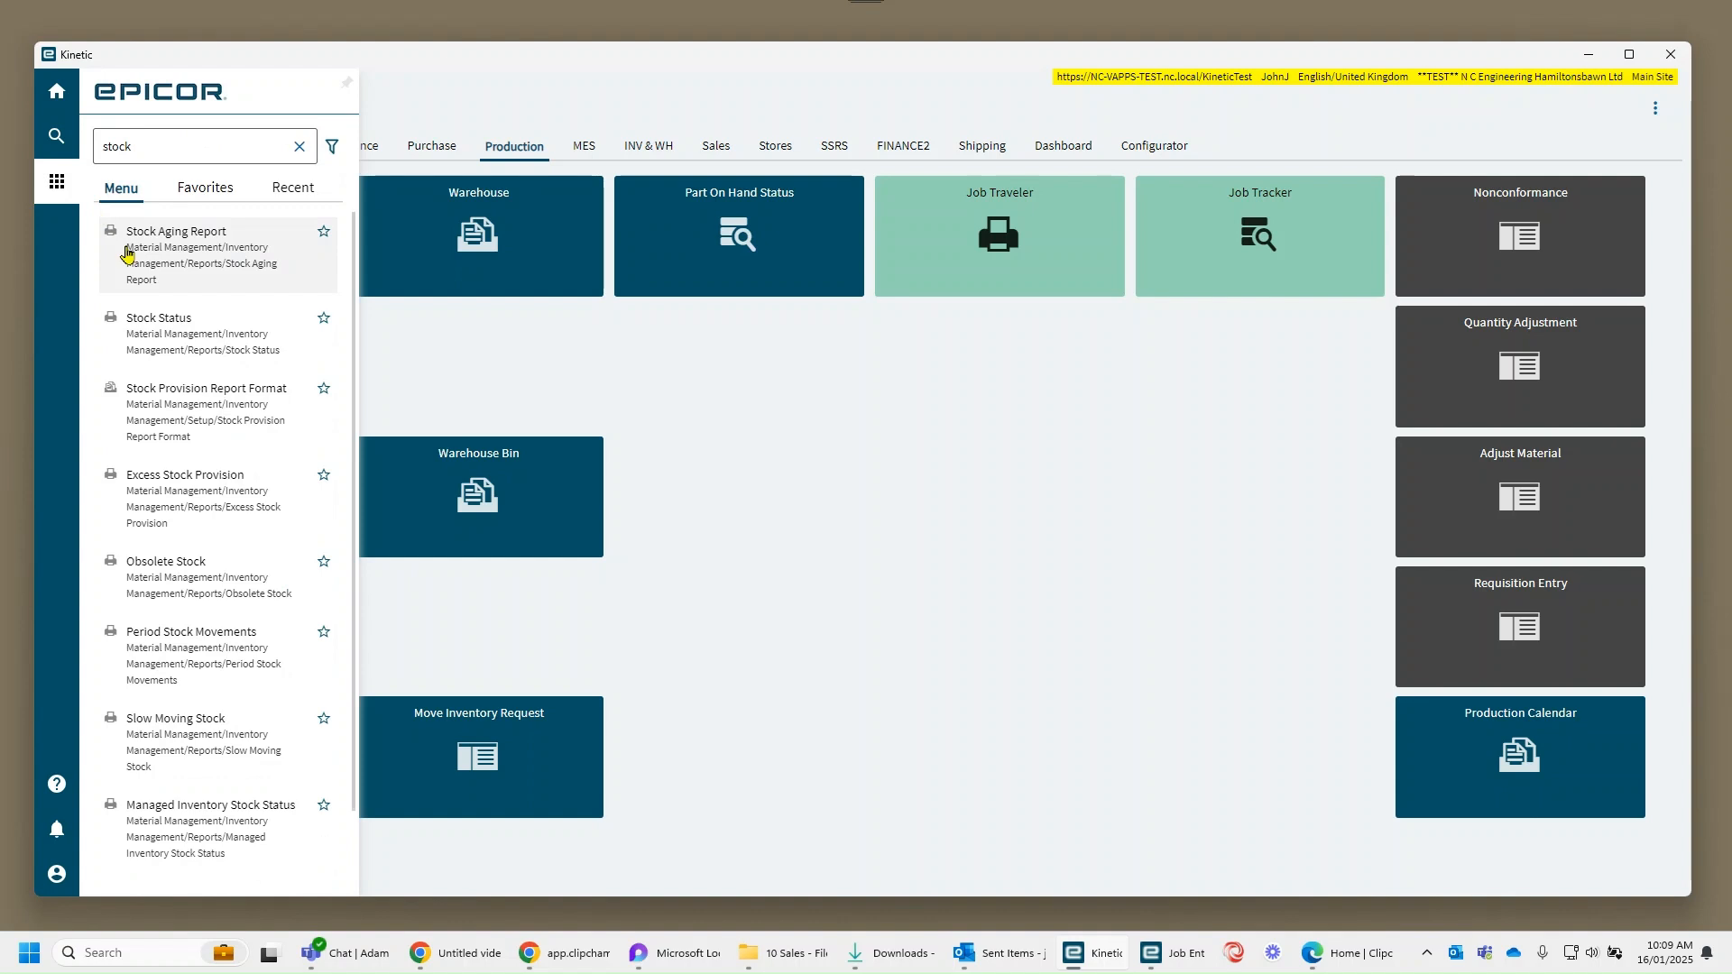
pyautogui.scroll(-2, 229, 570)
pyautogui.scroll(2, 242, 619)
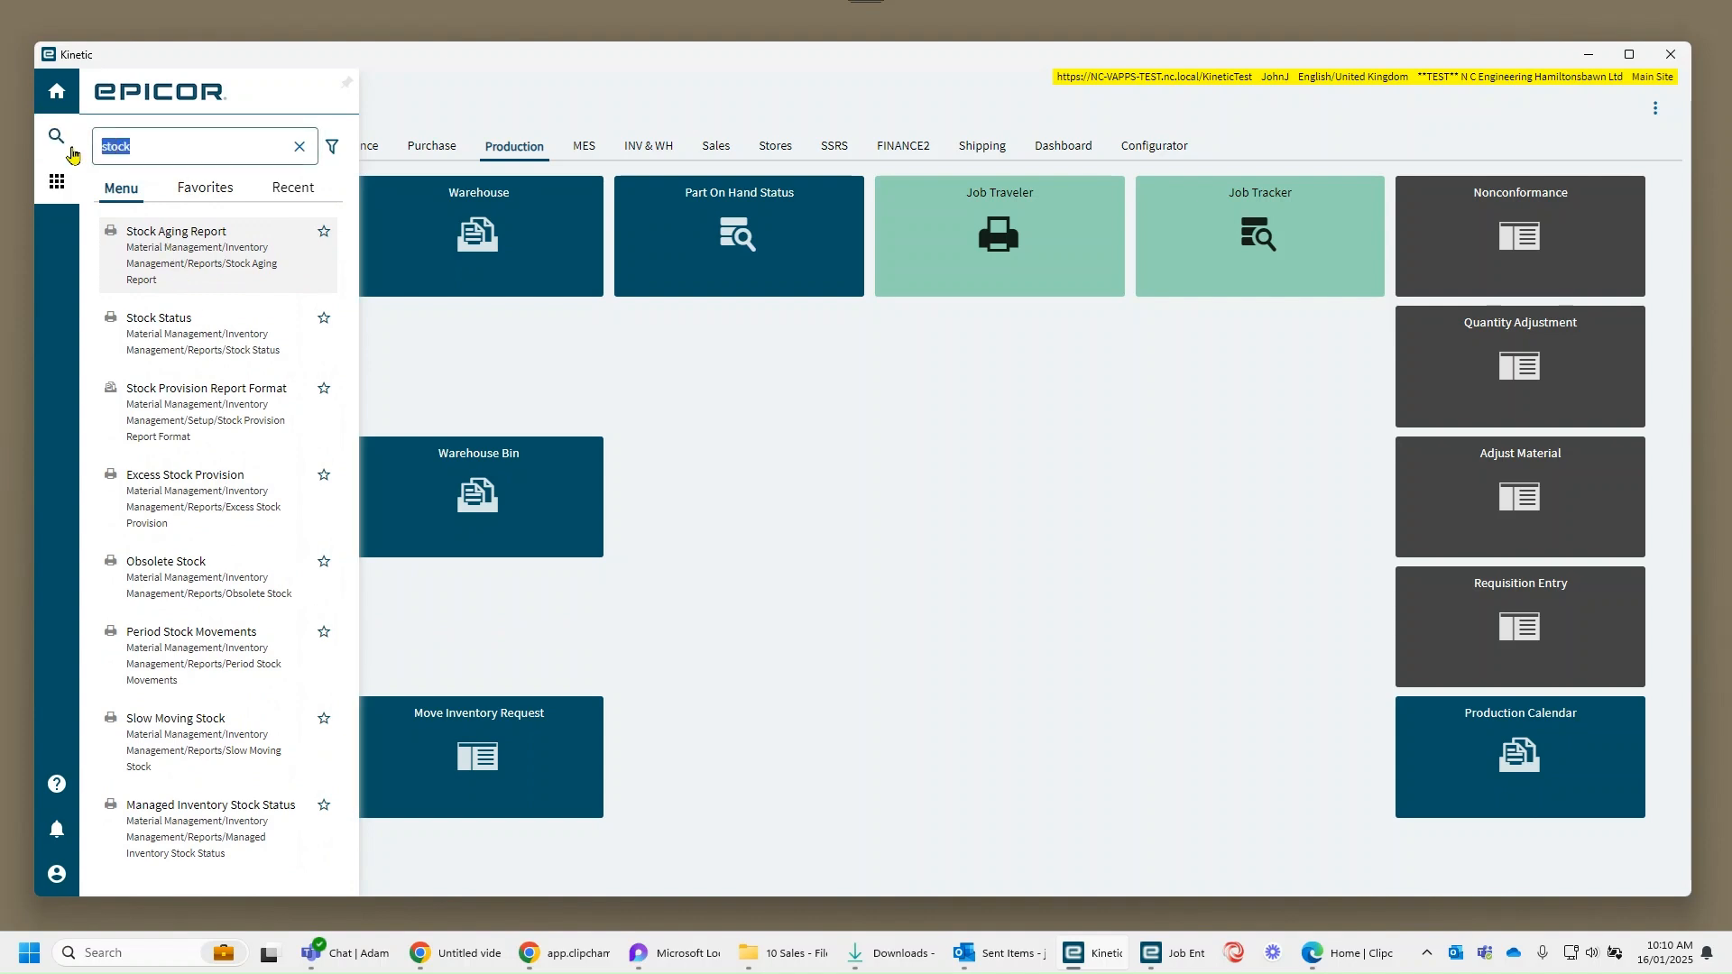
# Step: Open Period Stock Movements from the recently used items and maximise its window
pyautogui.click(293, 186)
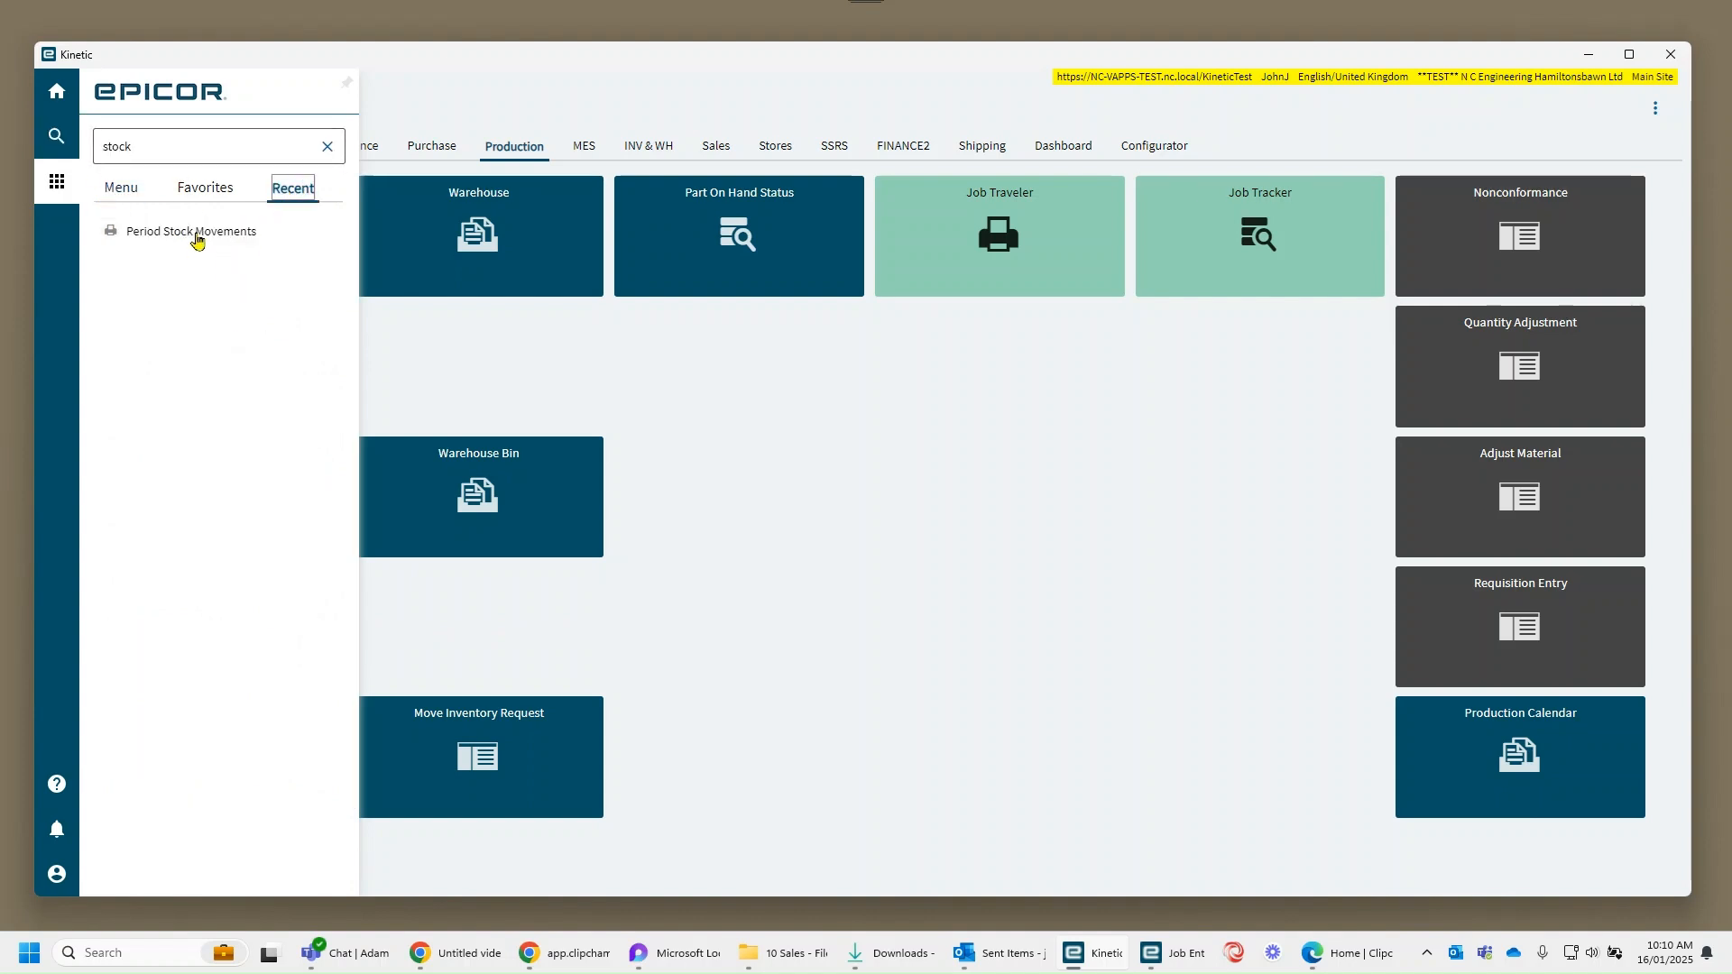
pyautogui.click(57, 156)
pyautogui.press('BackSpace')
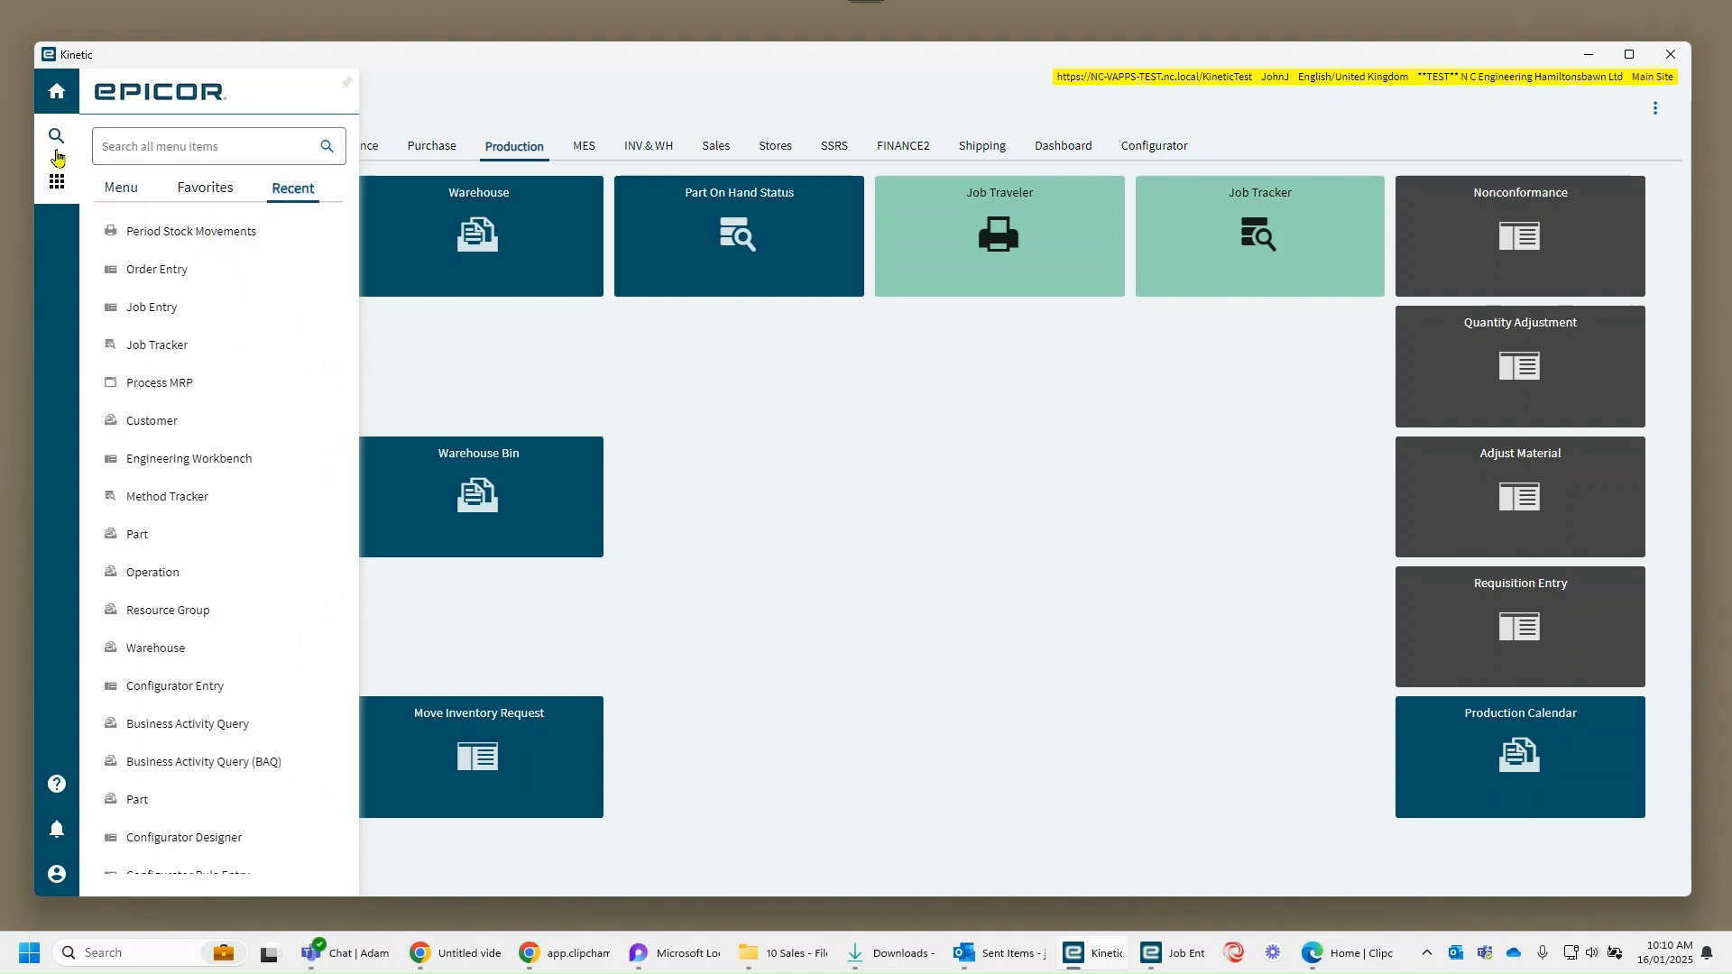
pyautogui.click(148, 237)
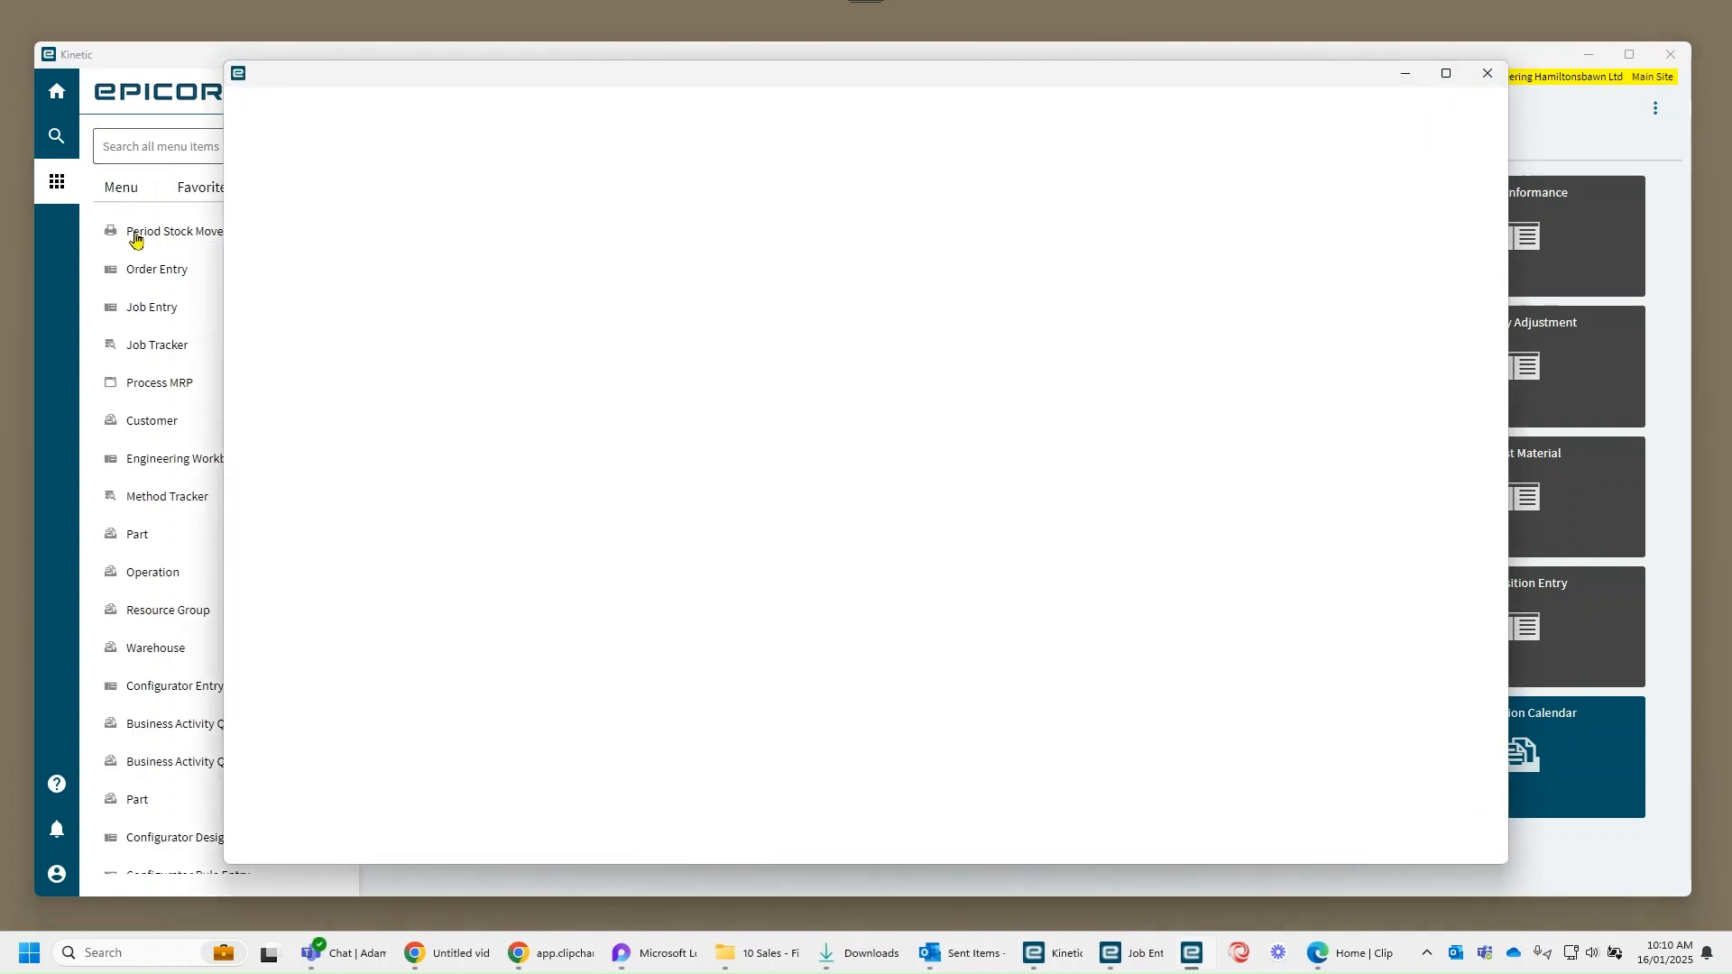
pyautogui.click(1444, 73)
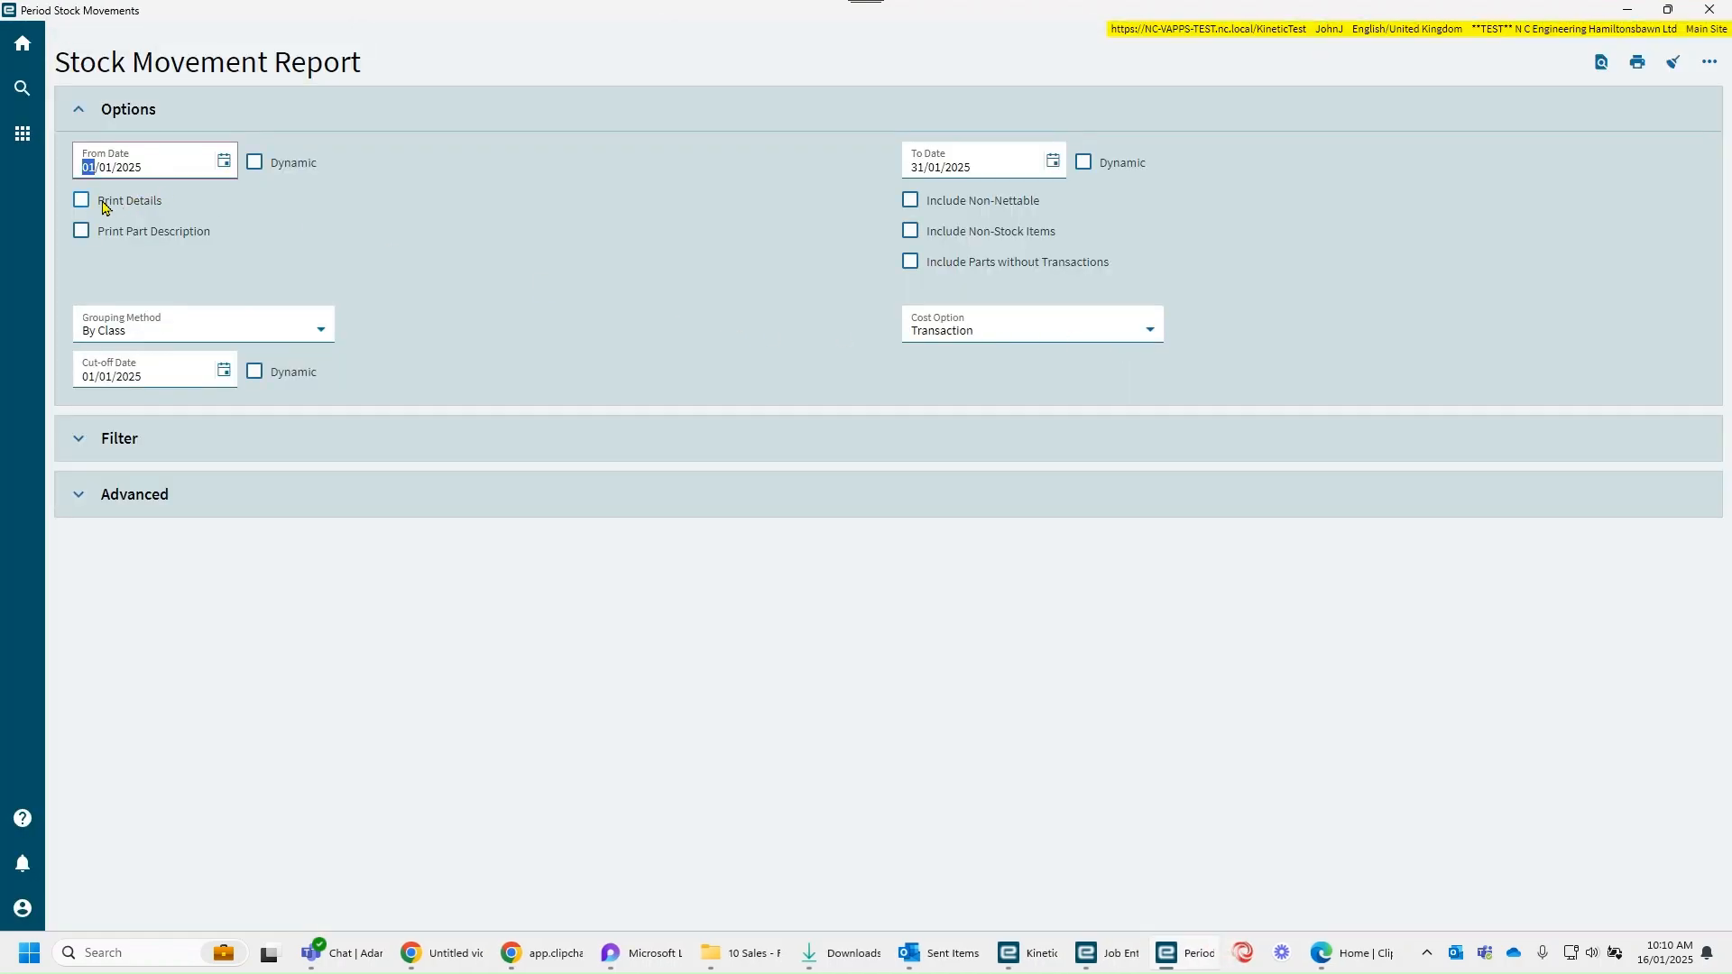
# Step: Make both report dates dynamic, with From Date as End of month + 6 months and To Date as Today
pyautogui.click(254, 164)
pyautogui.click(226, 168)
pyautogui.scroll(-1, 129, 275)
pyautogui.scroll(-8, 129, 275)
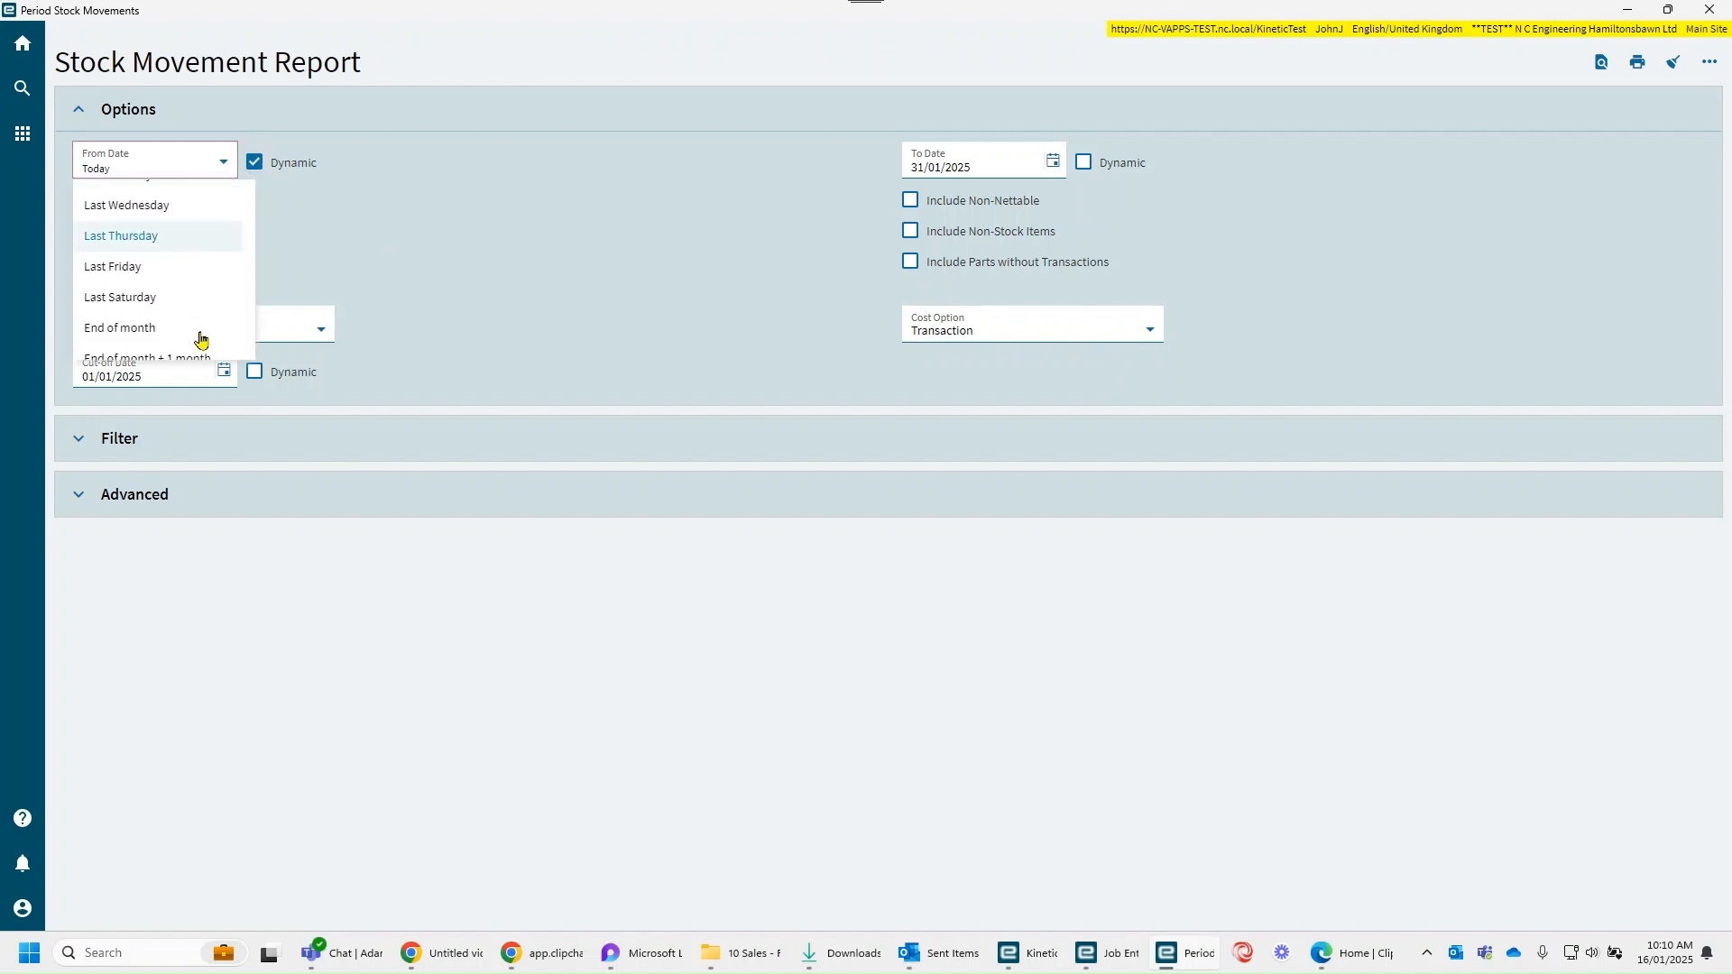
pyautogui.scroll(-1, 208, 332)
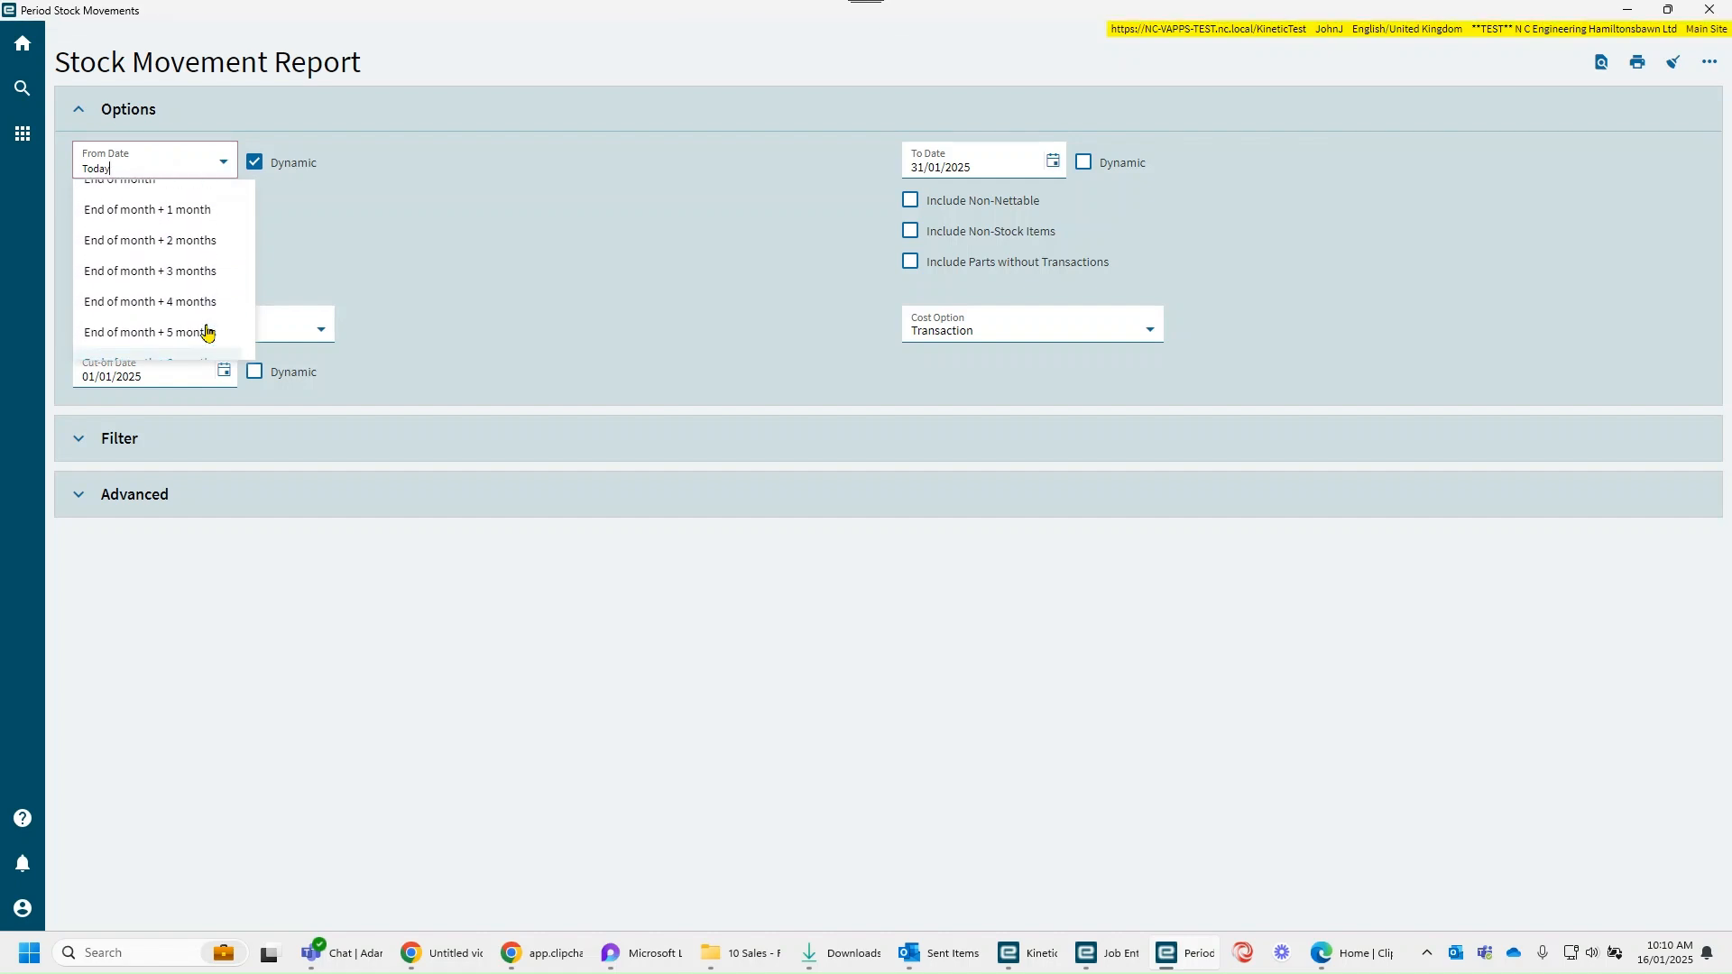
pyautogui.scroll(-2, 207, 332)
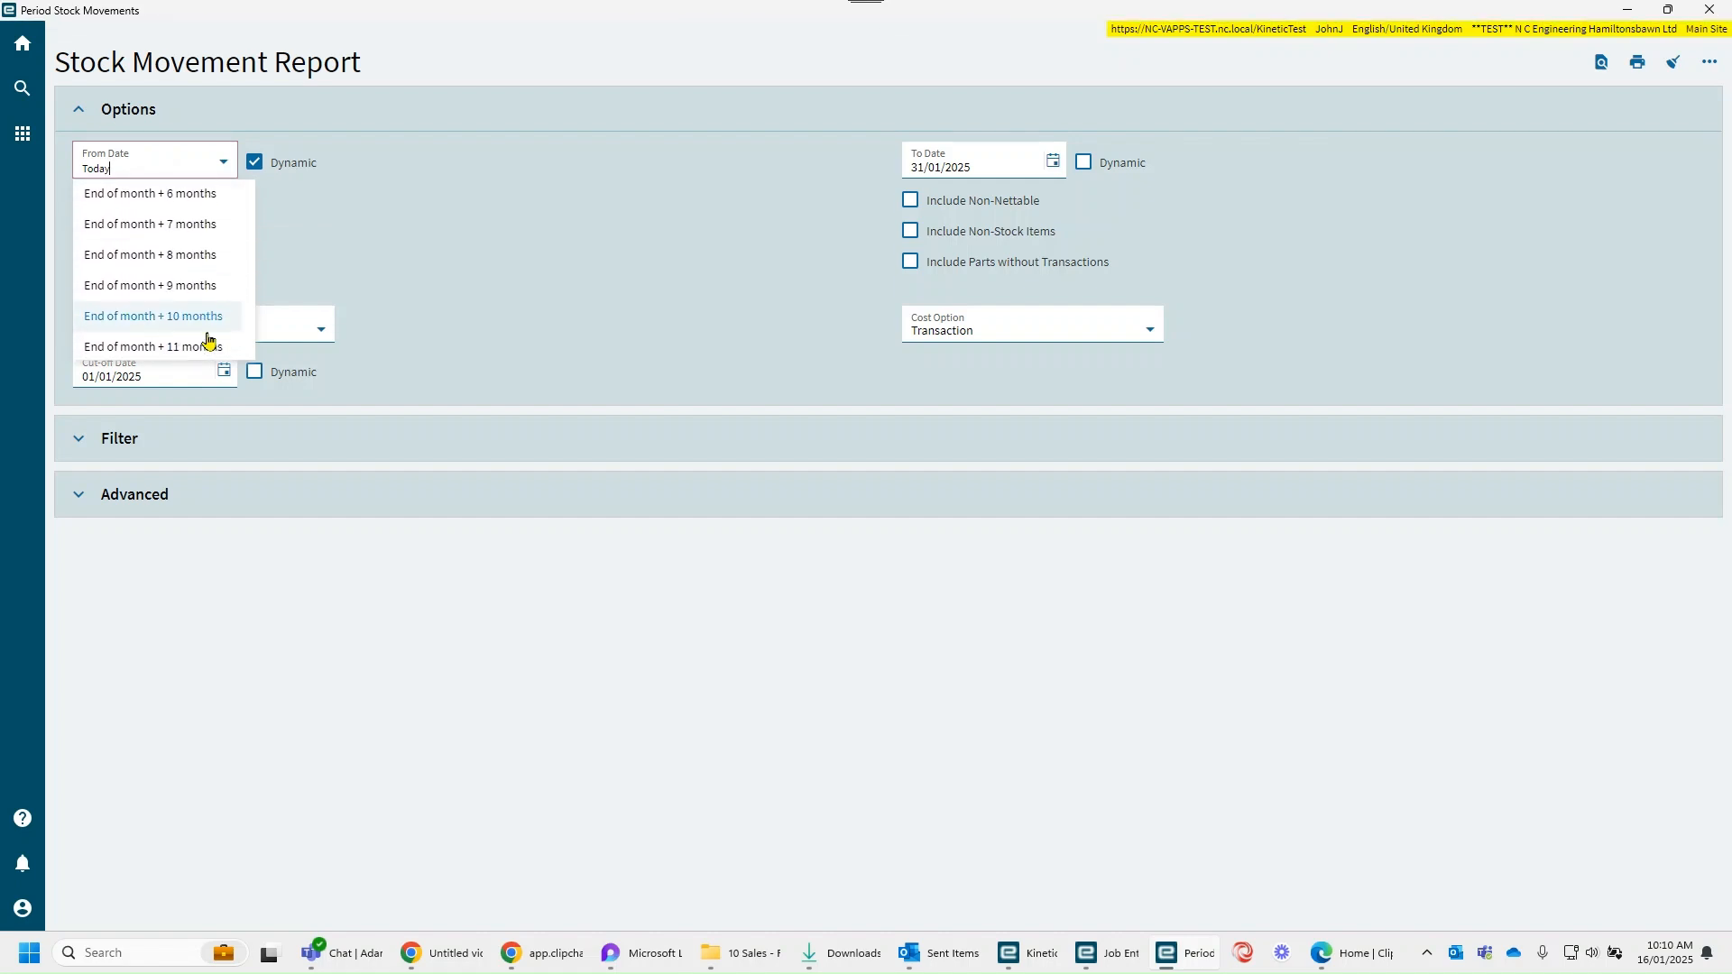
pyautogui.click(194, 275)
pyautogui.click(1083, 162)
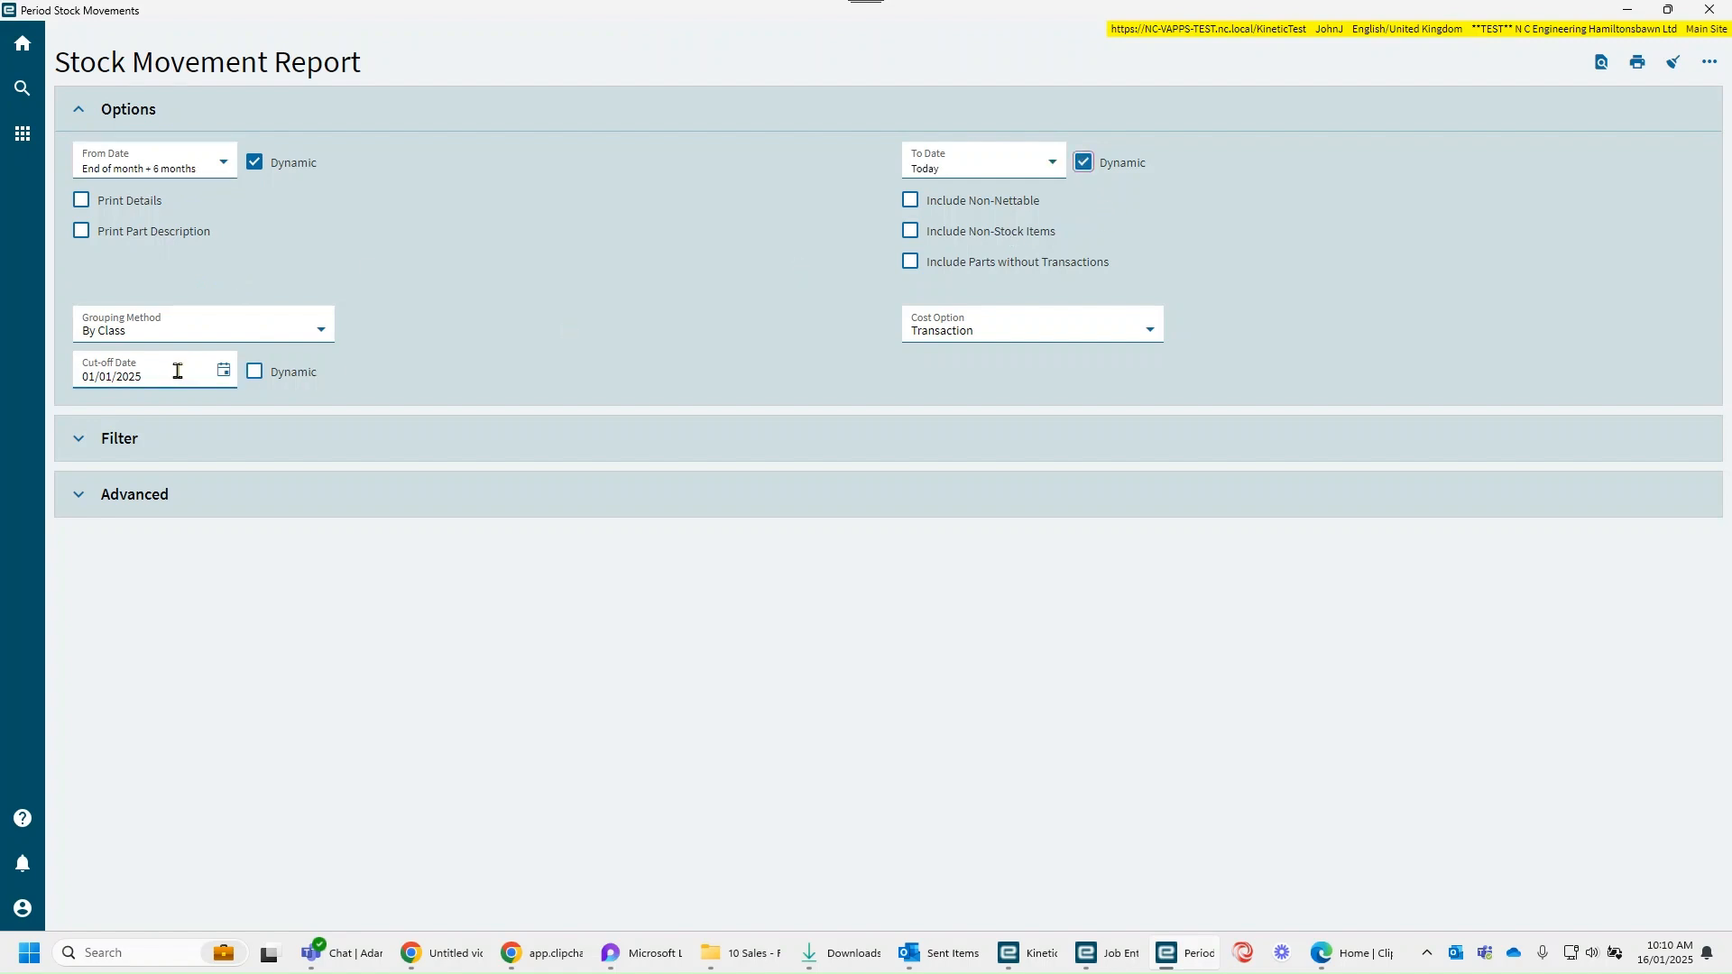
# Step: Review the available Cost Option and Output Format choices without changing them, and preview the Stock Movement Report
pyautogui.click(1146, 327)
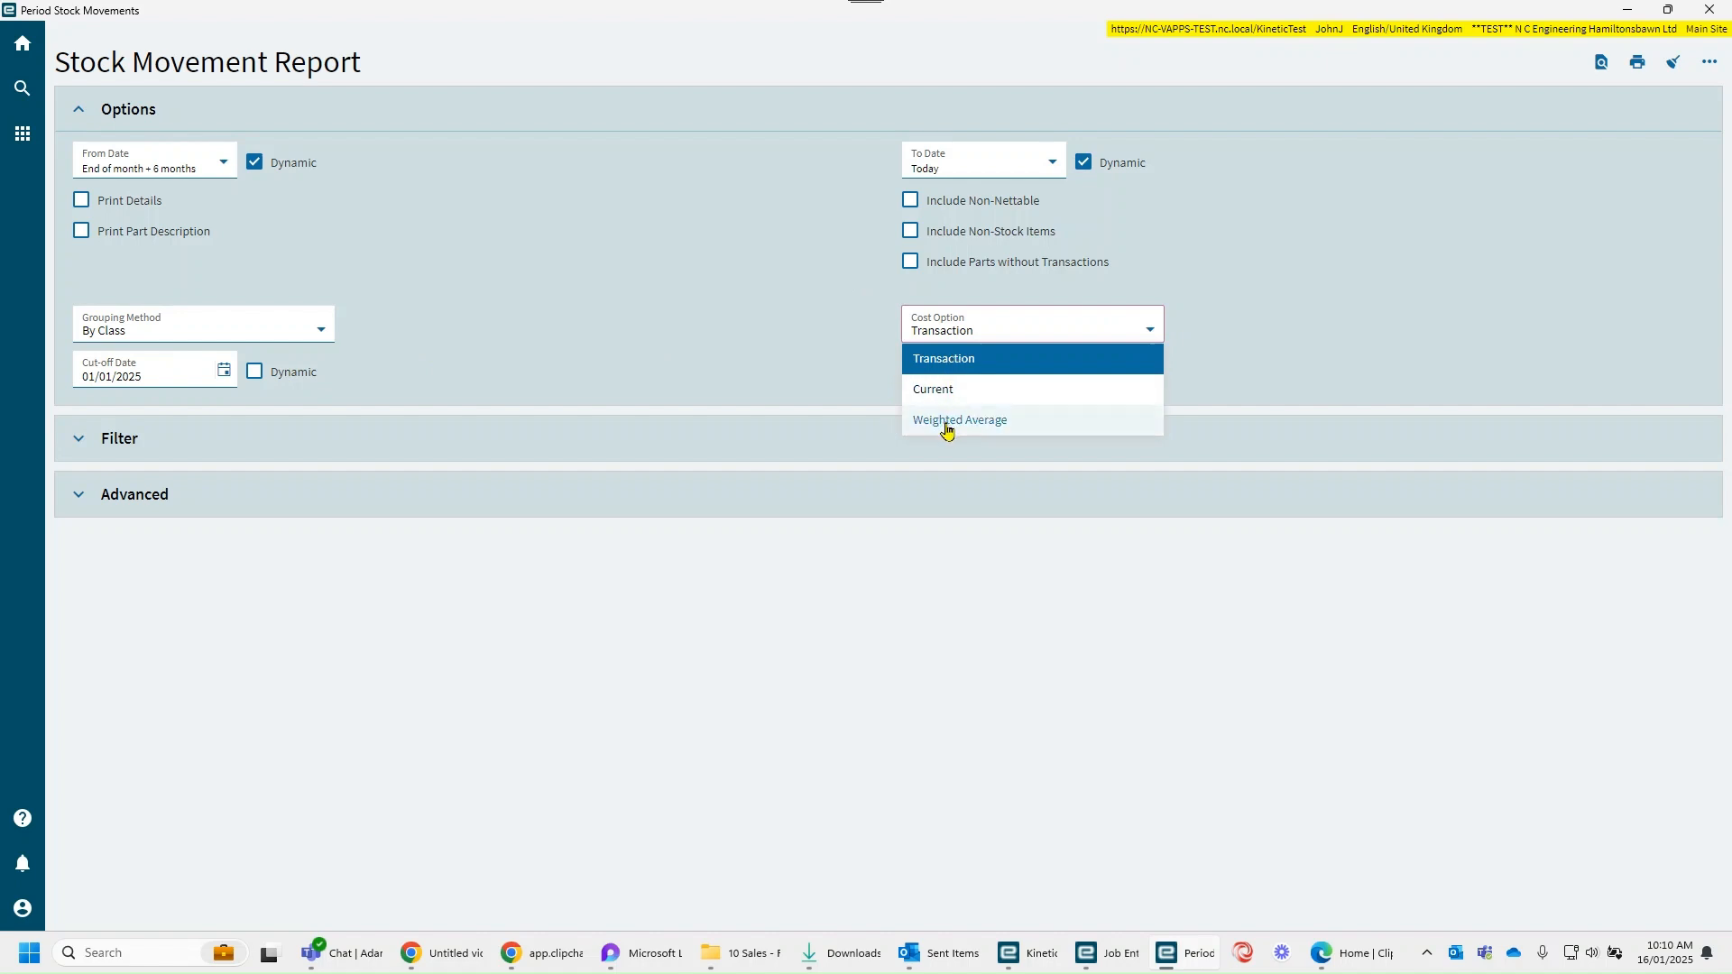
pyautogui.click(865, 391)
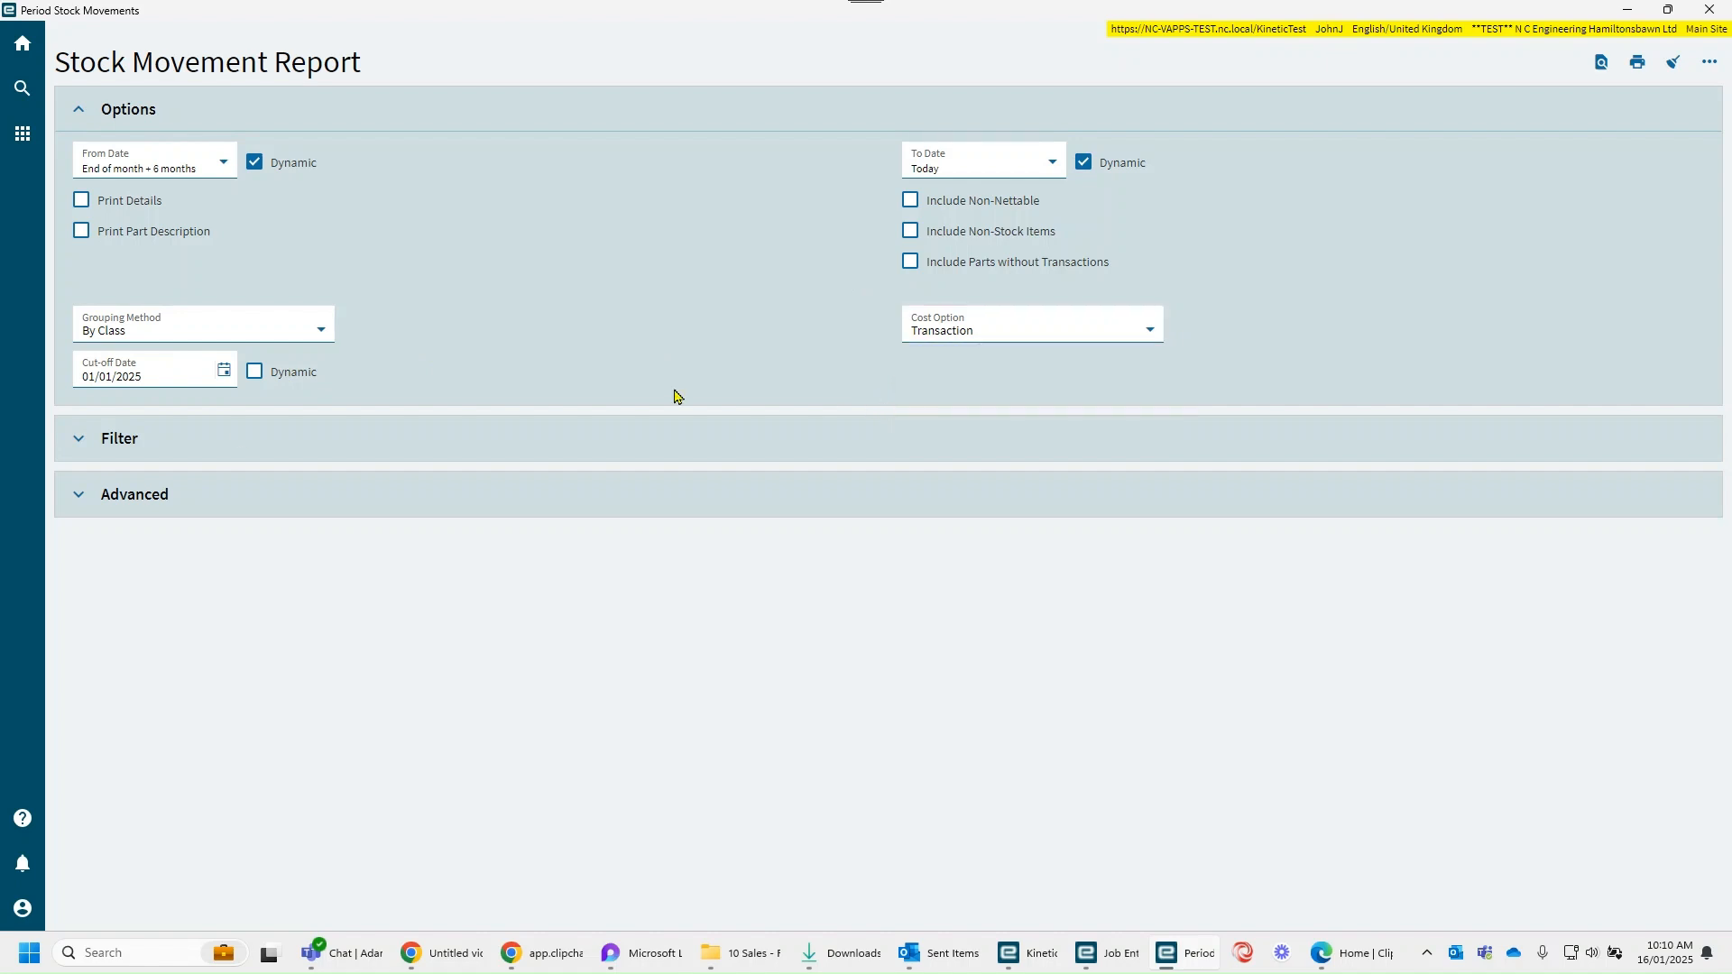
pyautogui.click(77, 495)
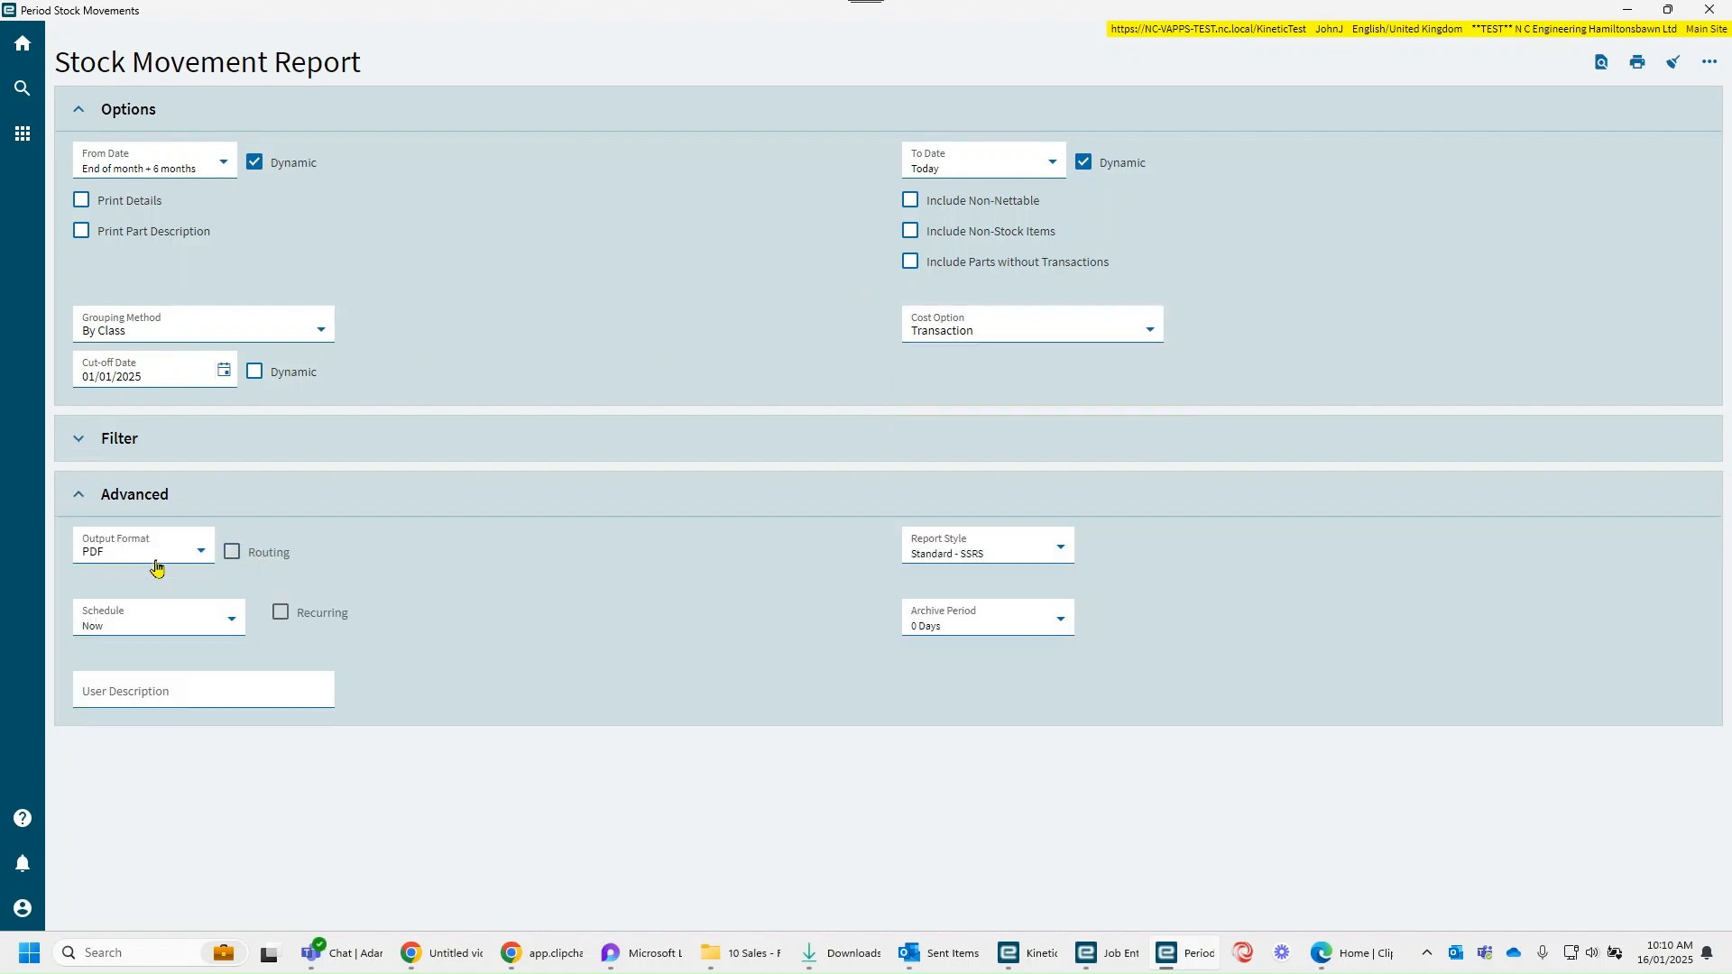
pyautogui.click(201, 552)
pyautogui.scroll(-1, 200, 637)
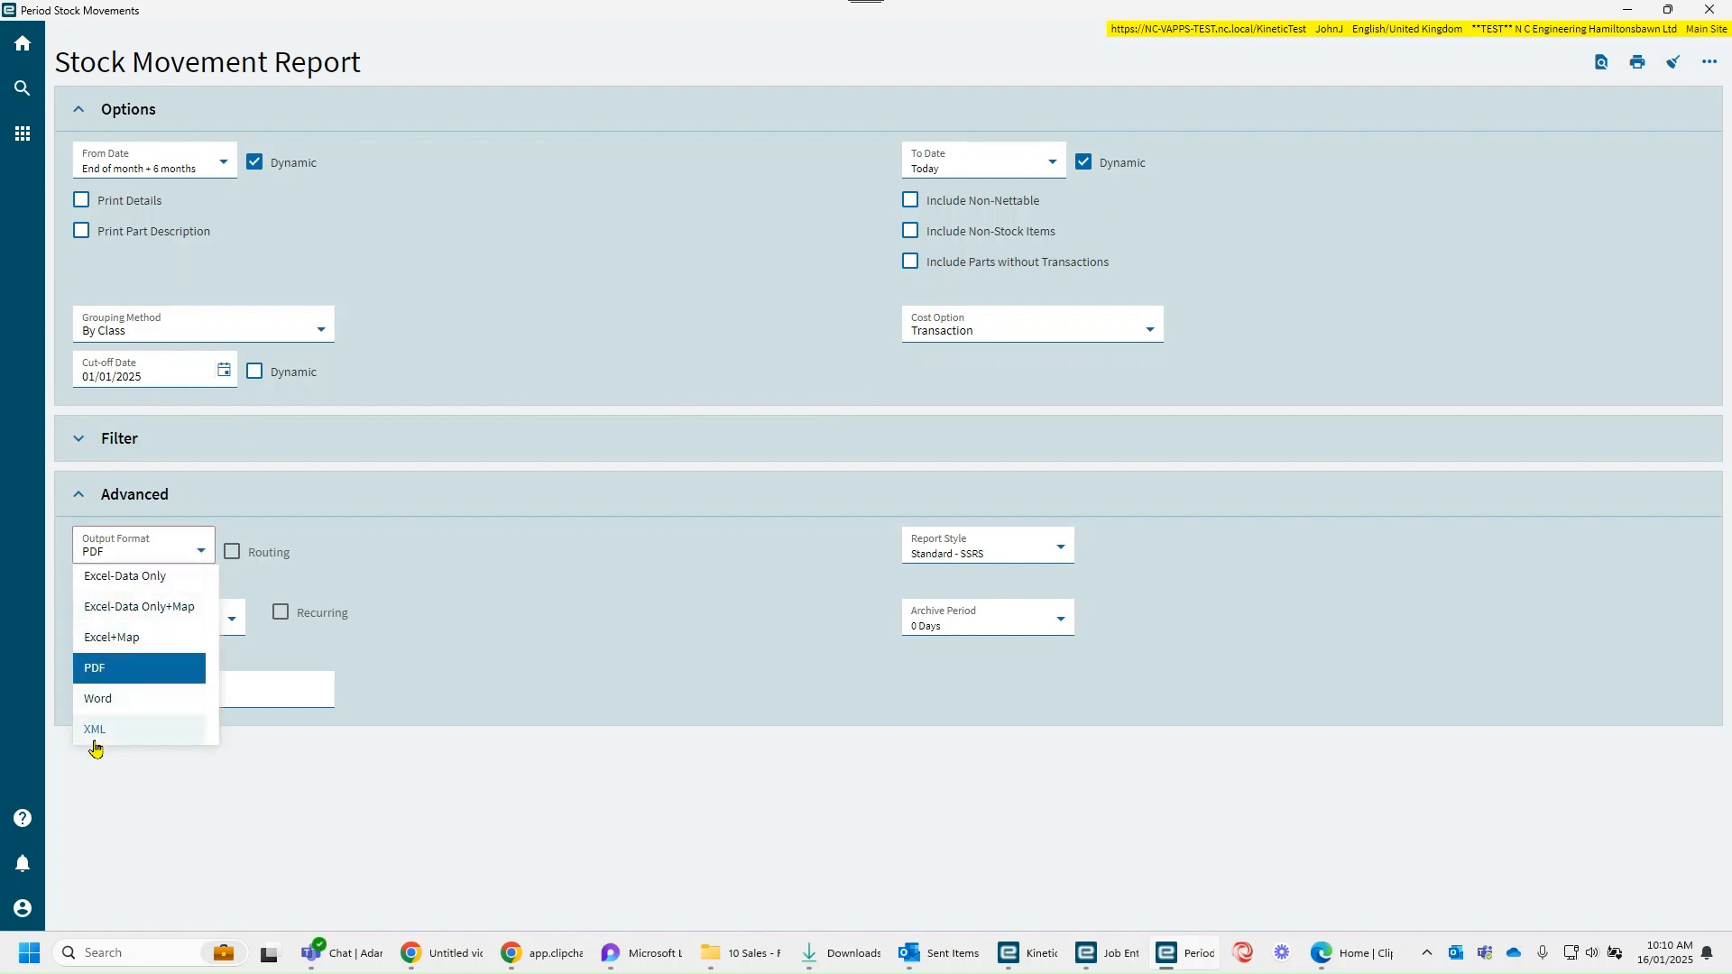
pyautogui.scroll(2, 95, 744)
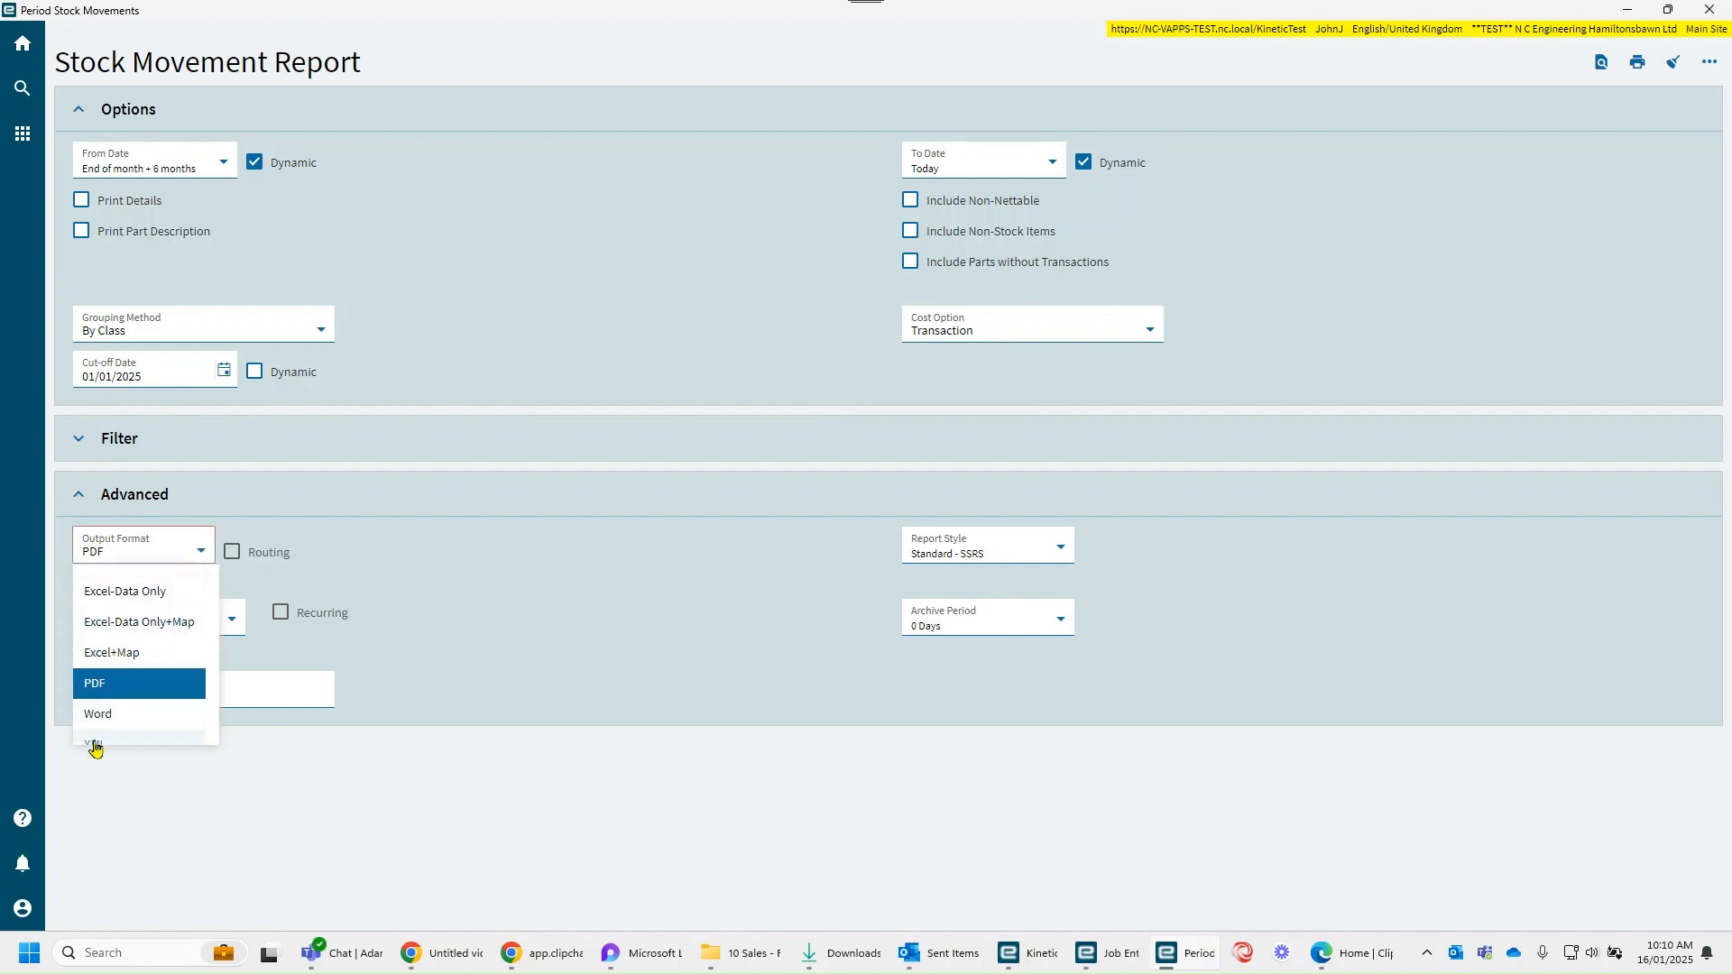
pyautogui.click(480, 609)
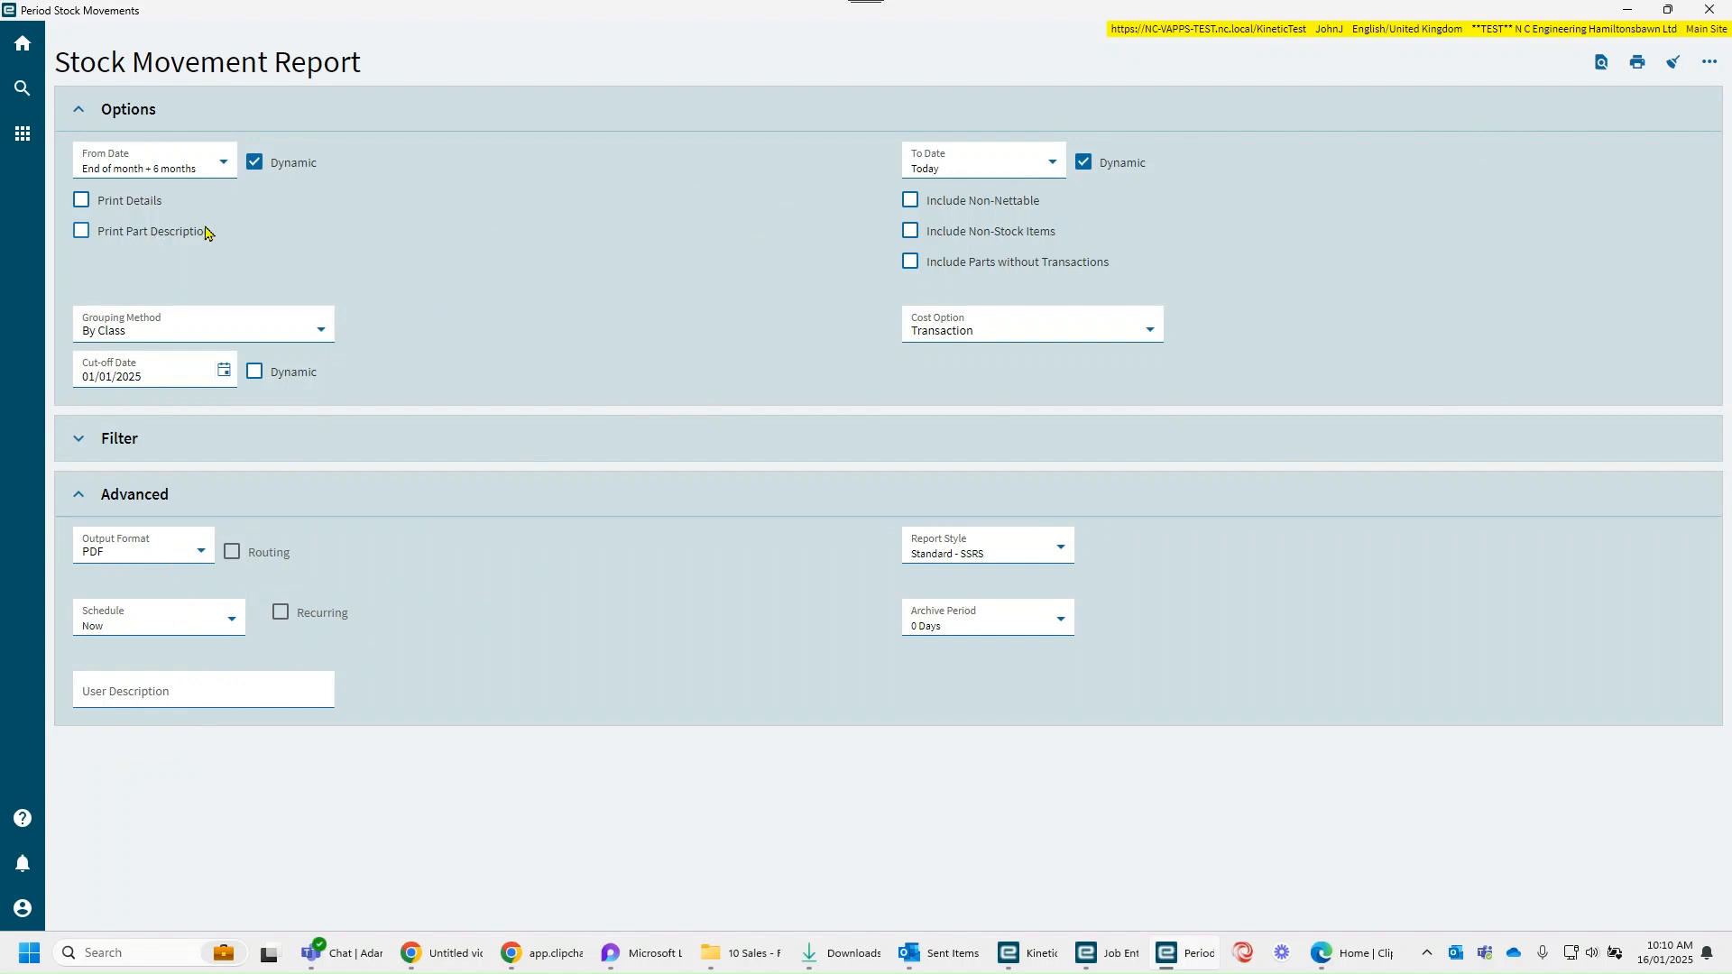
pyautogui.click(1600, 62)
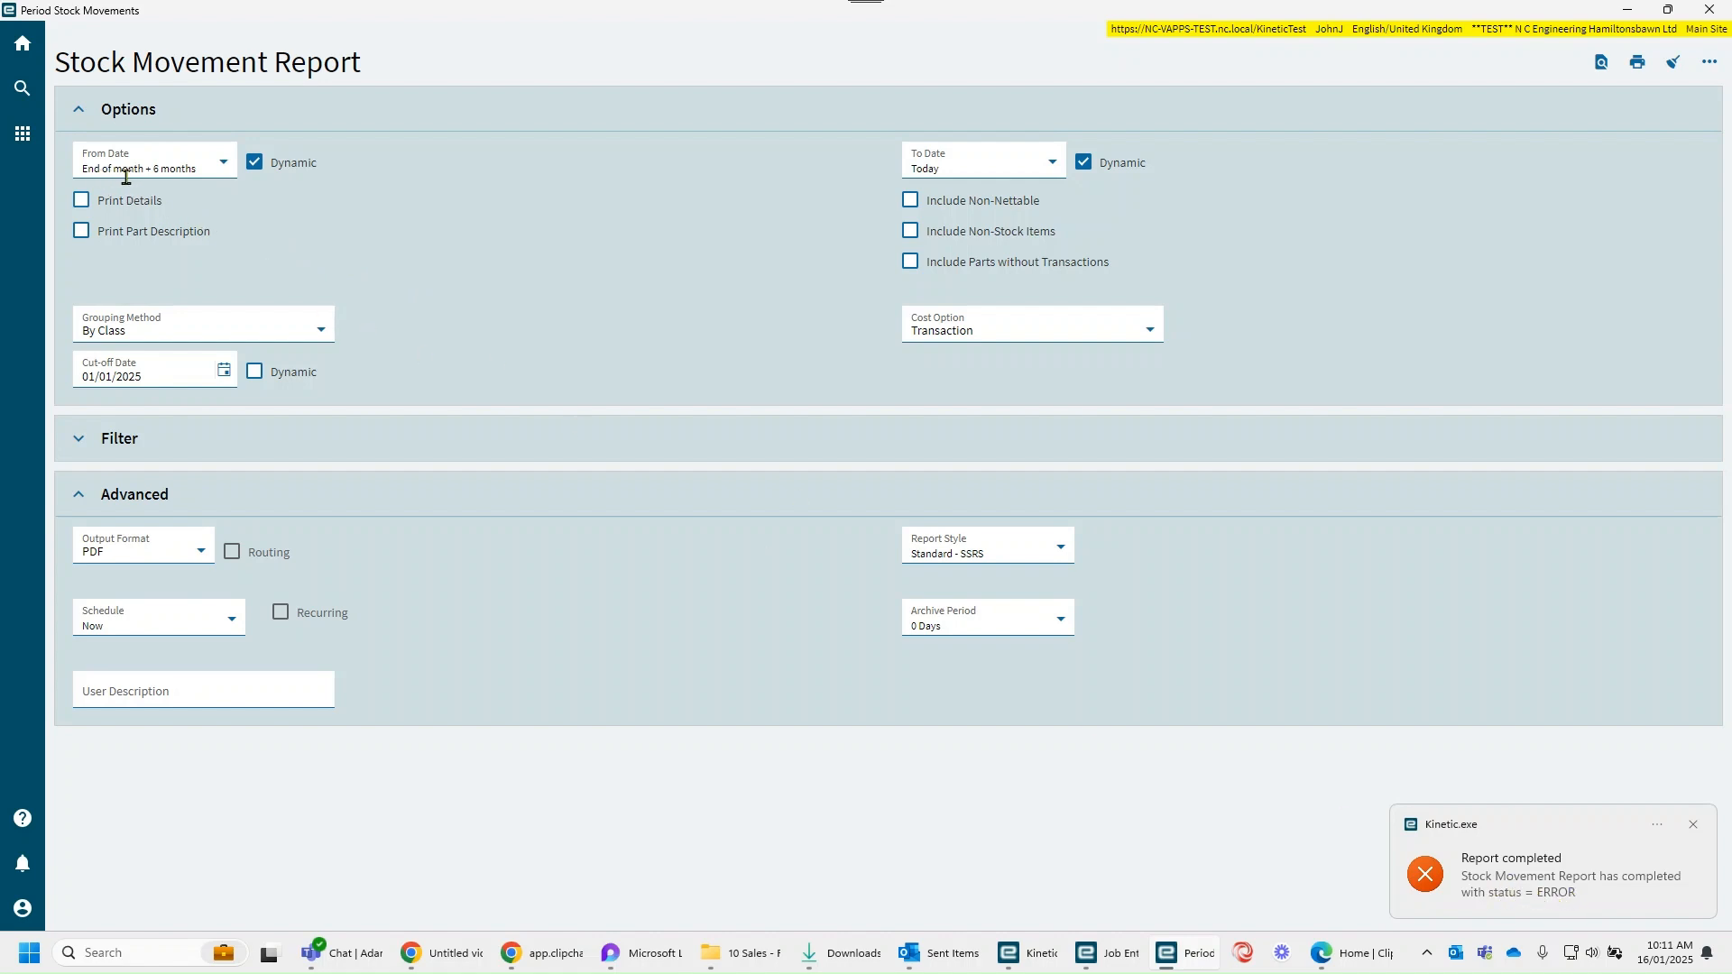
# Step: Set the From Date to End of month - 6 months and preview the Stock Movement Report
pyautogui.click(220, 164)
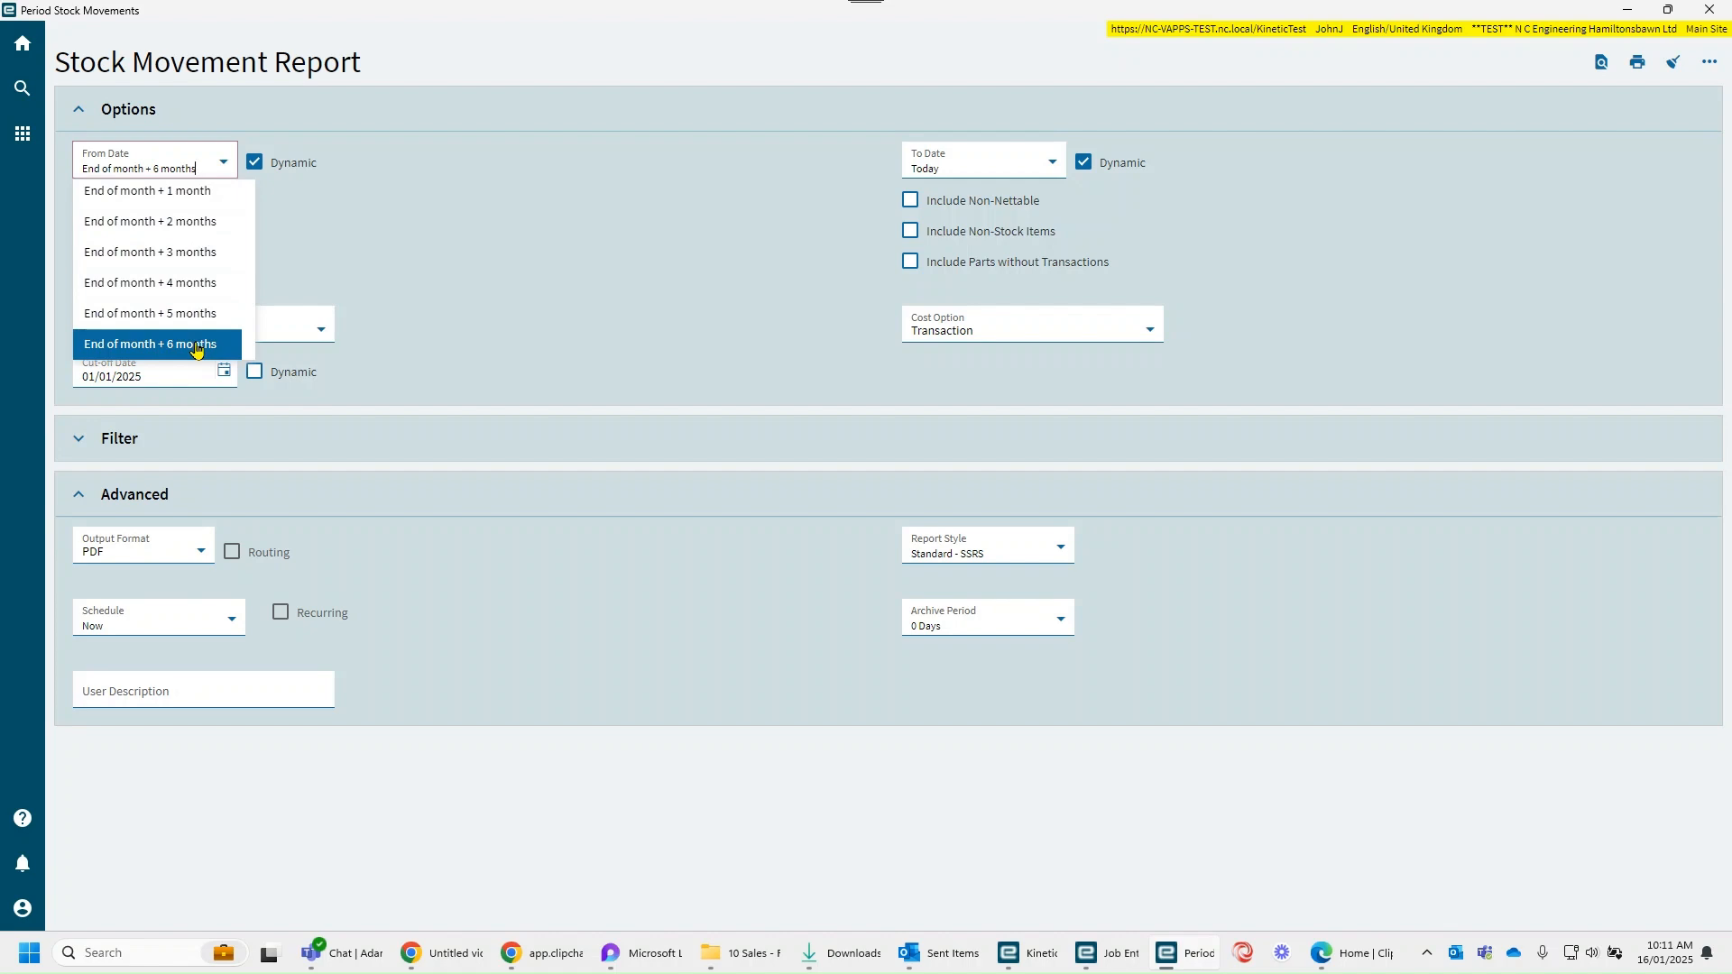
pyautogui.scroll(-3, 184, 298)
pyautogui.scroll(-3, 180, 290)
pyautogui.click(188, 232)
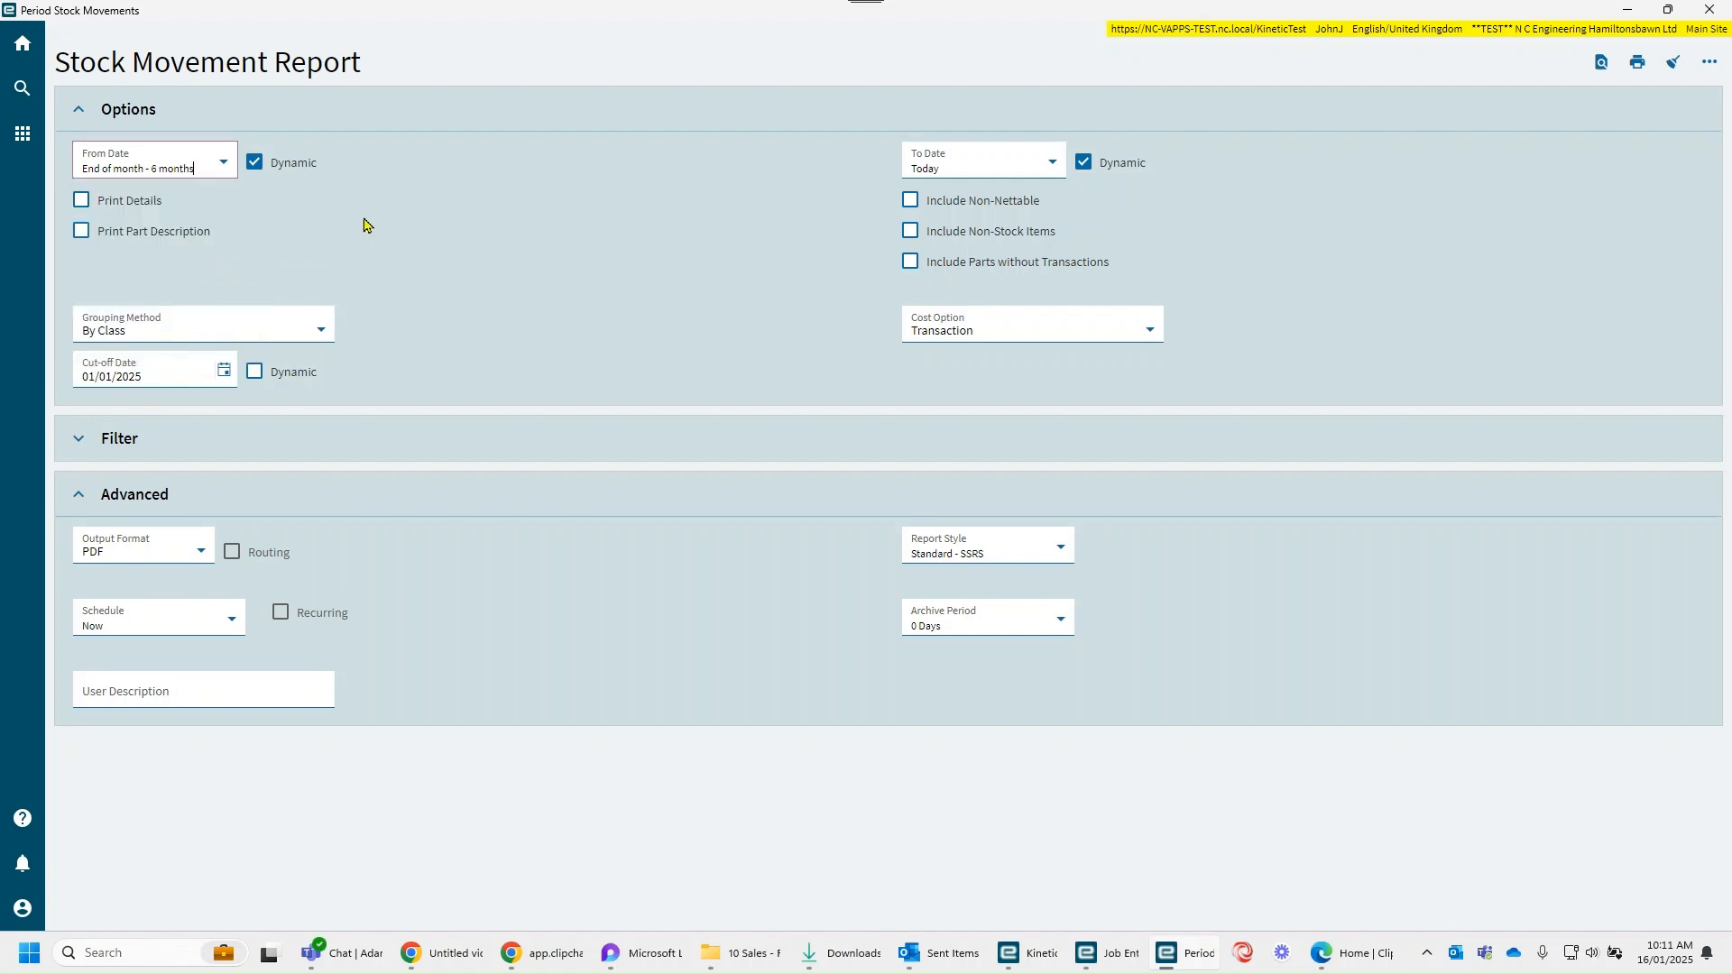
pyautogui.click(1600, 63)
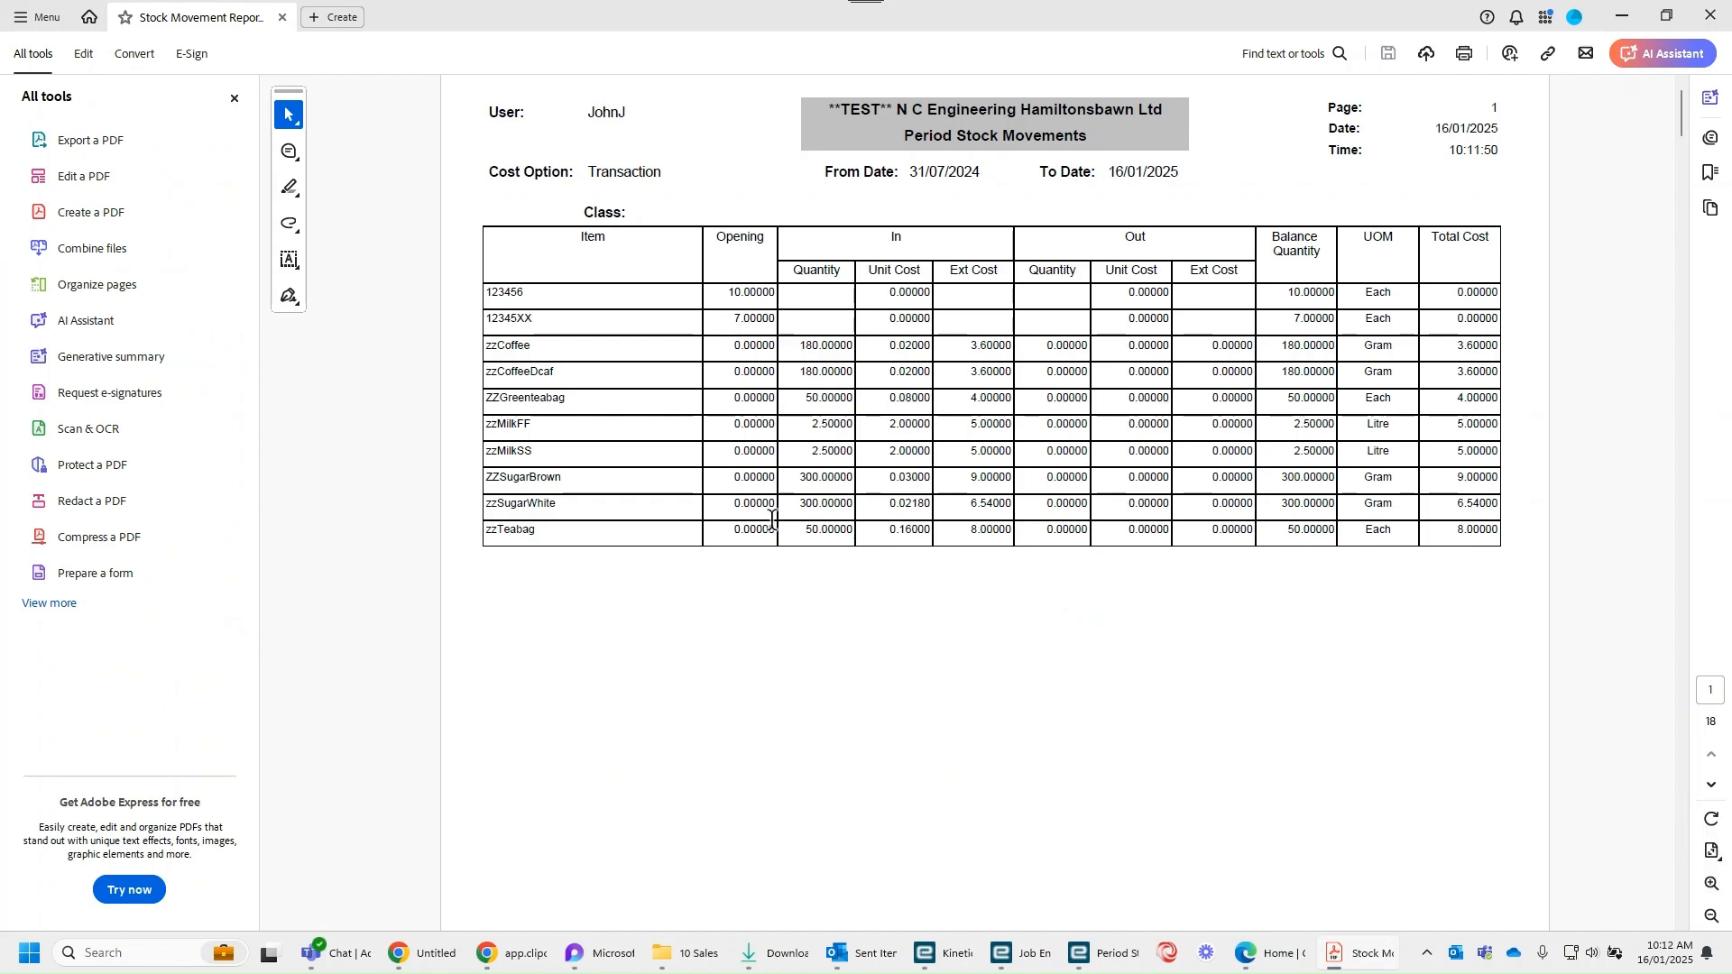
# Step: Examine the balance quantities and total costs of the Axle class items in the report, especially AXLE-1301-508 and AXLE-1301-656
pyautogui.scroll(-1, 772, 520)
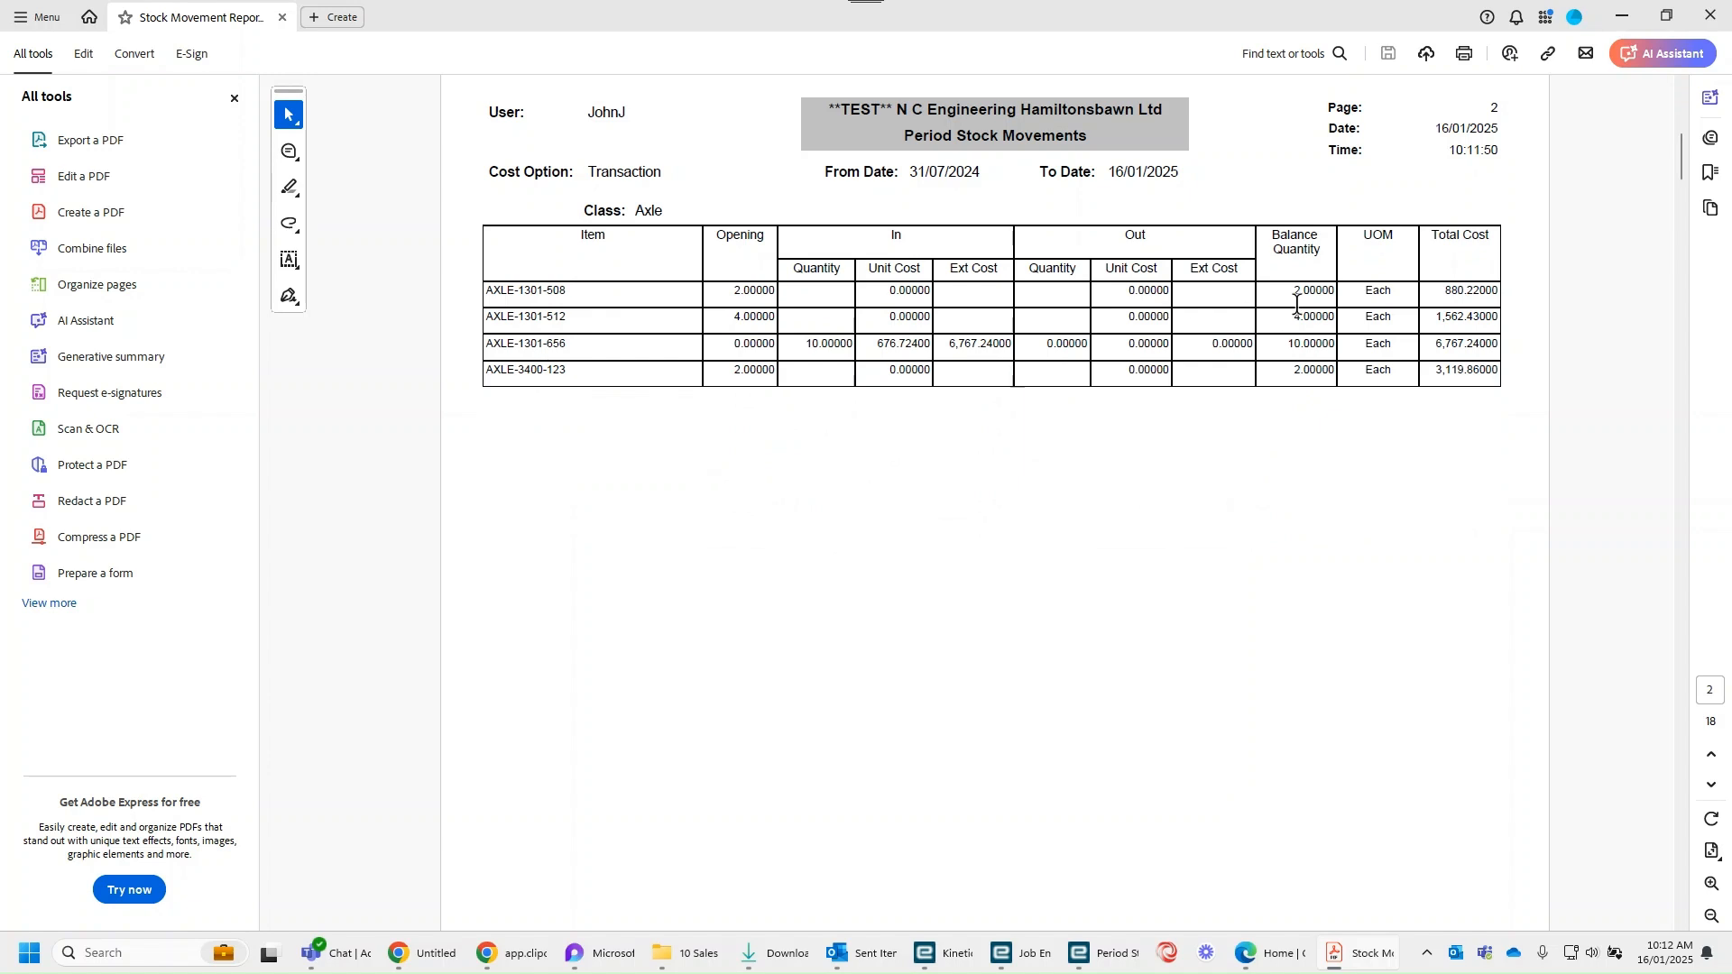
pyautogui.moveTo(1294, 293); pyautogui.dragTo(1331, 293)
pyautogui.click(1255, 473)
pyautogui.moveTo(1441, 291); pyautogui.dragTo(1493, 293)
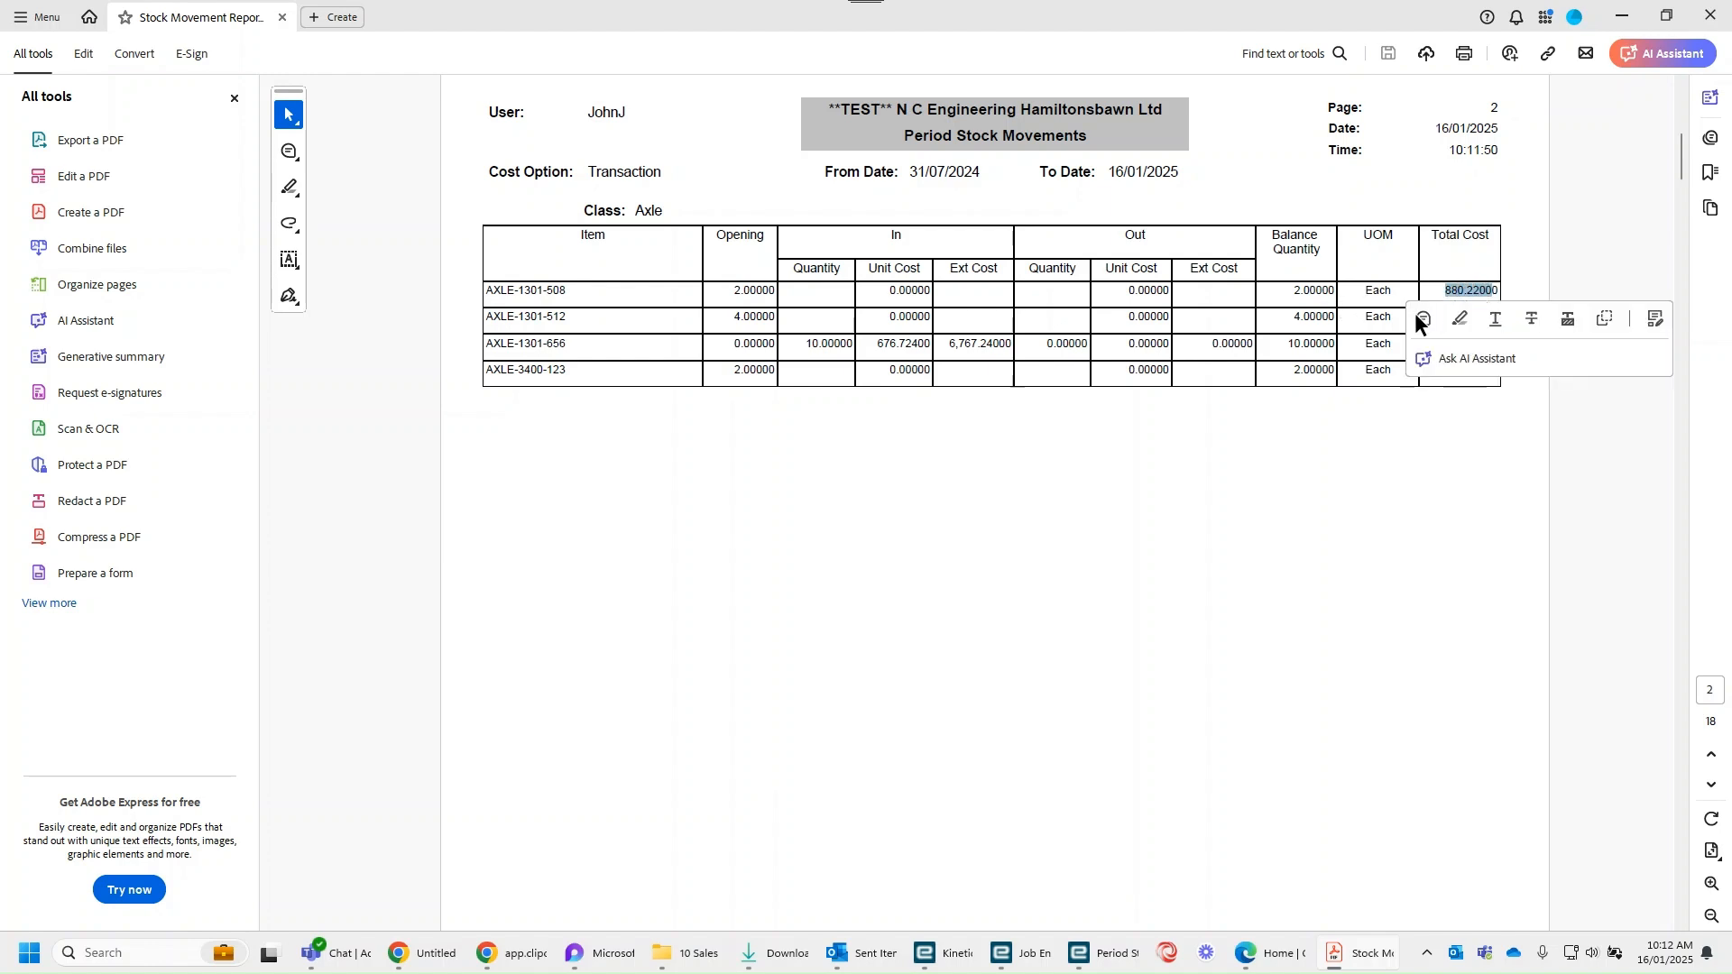
pyautogui.click(1387, 471)
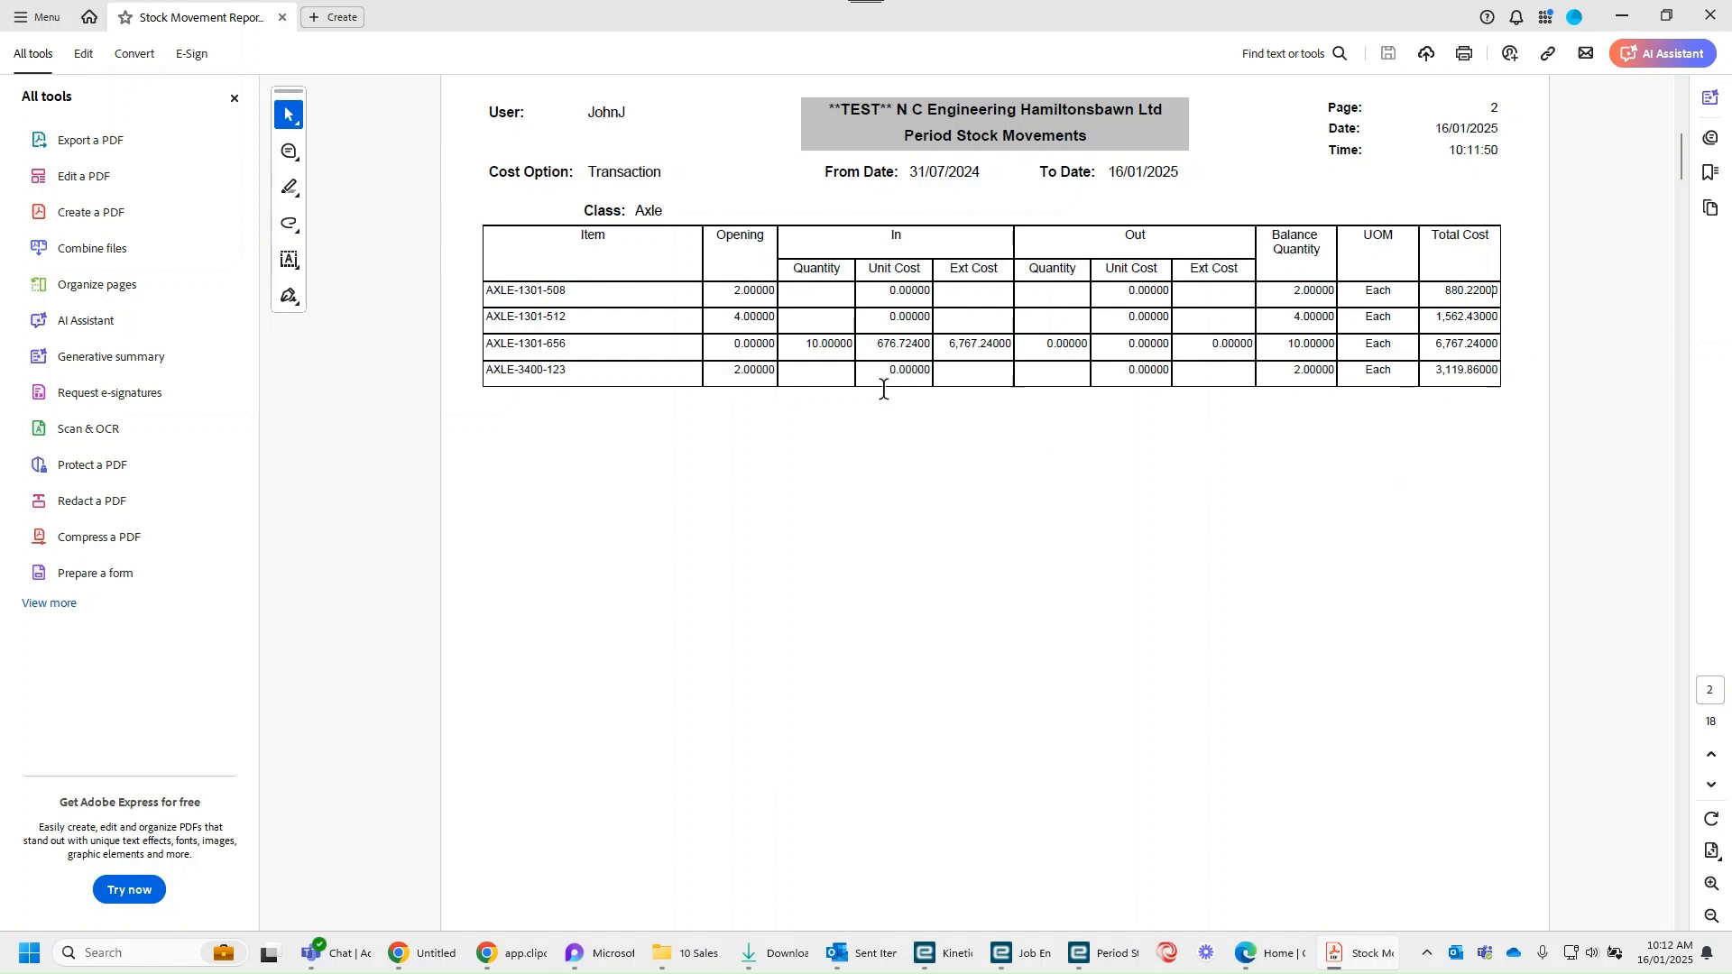
pyautogui.moveTo(553, 341); pyautogui.dragTo(545, 379)
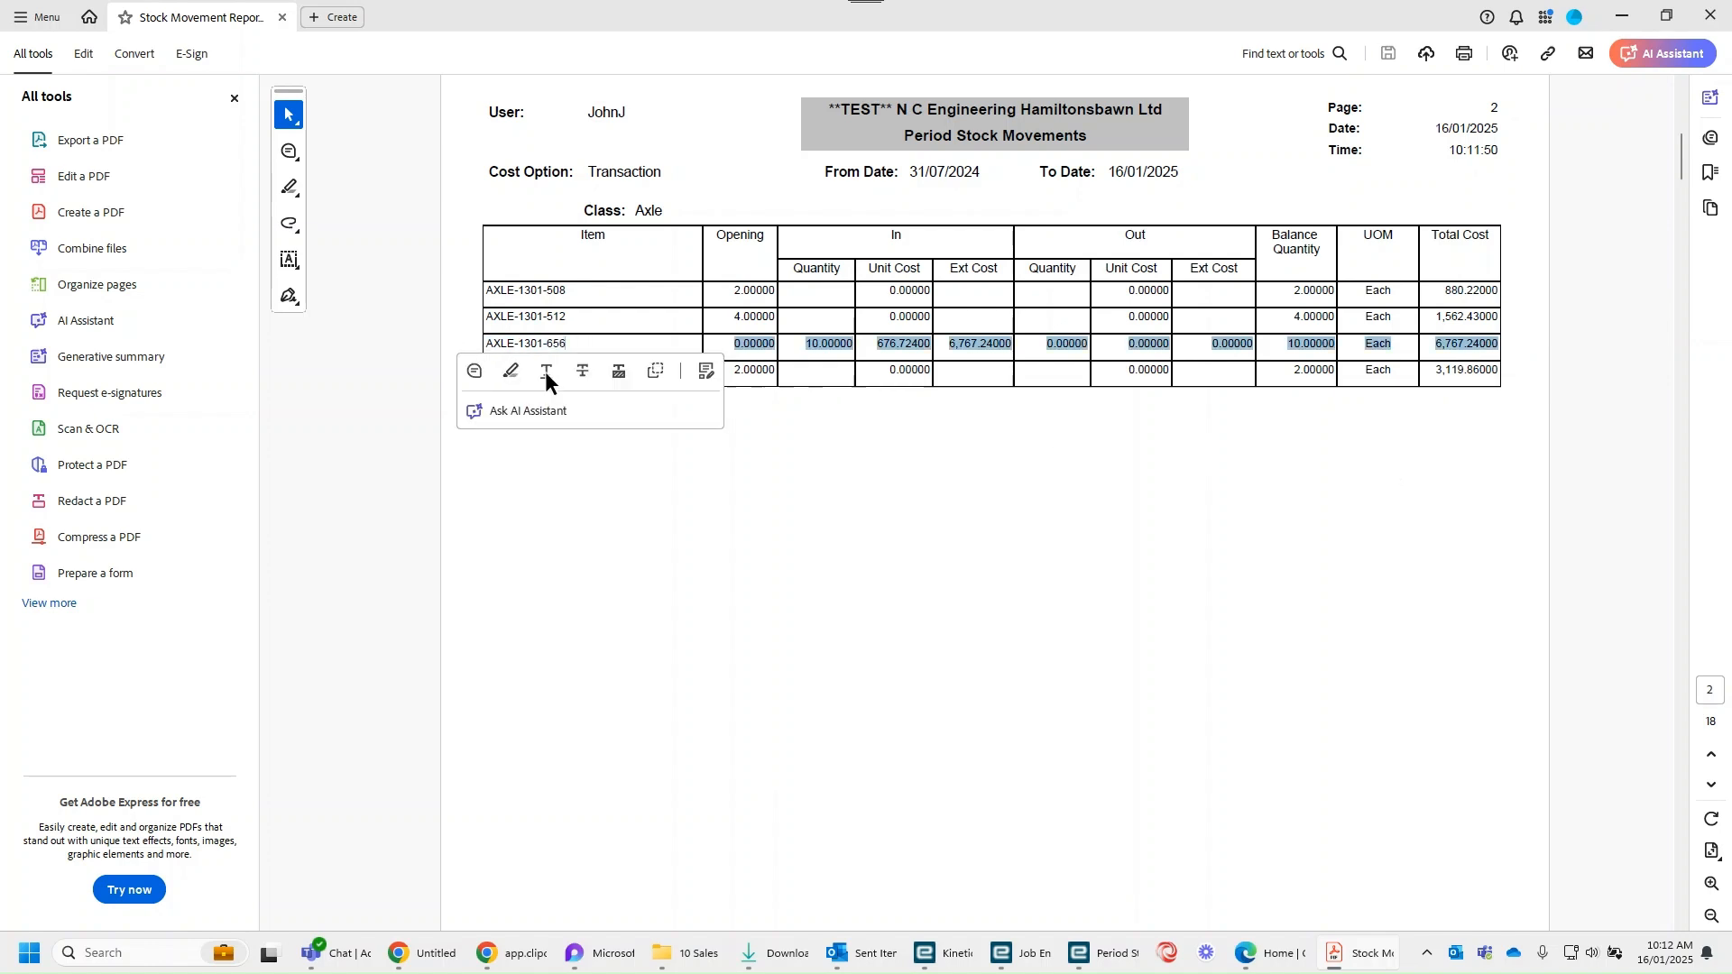
pyautogui.click(754, 388)
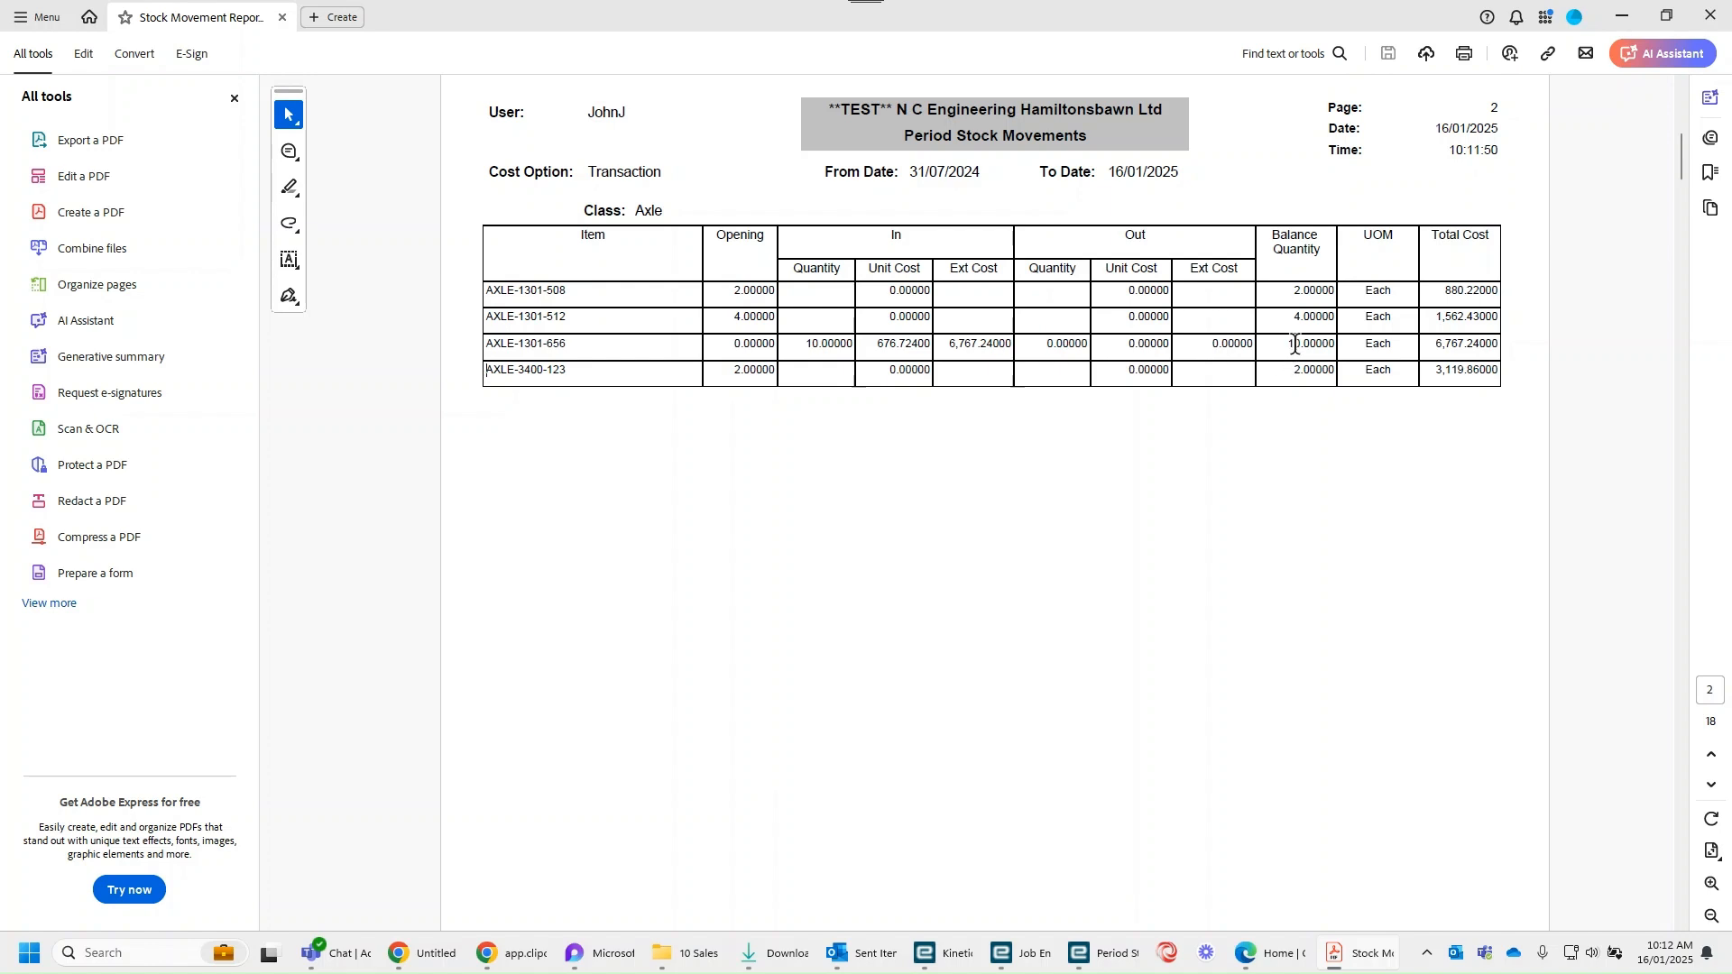
pyautogui.moveTo(1434, 344); pyautogui.dragTo(1501, 346)
pyautogui.click(1367, 490)
# Step: Examine the opening, in, out and total cost figures of MSG-1000-001B in the report's Misc Shear Grab class
pyautogui.scroll(-3, 1128, 487)
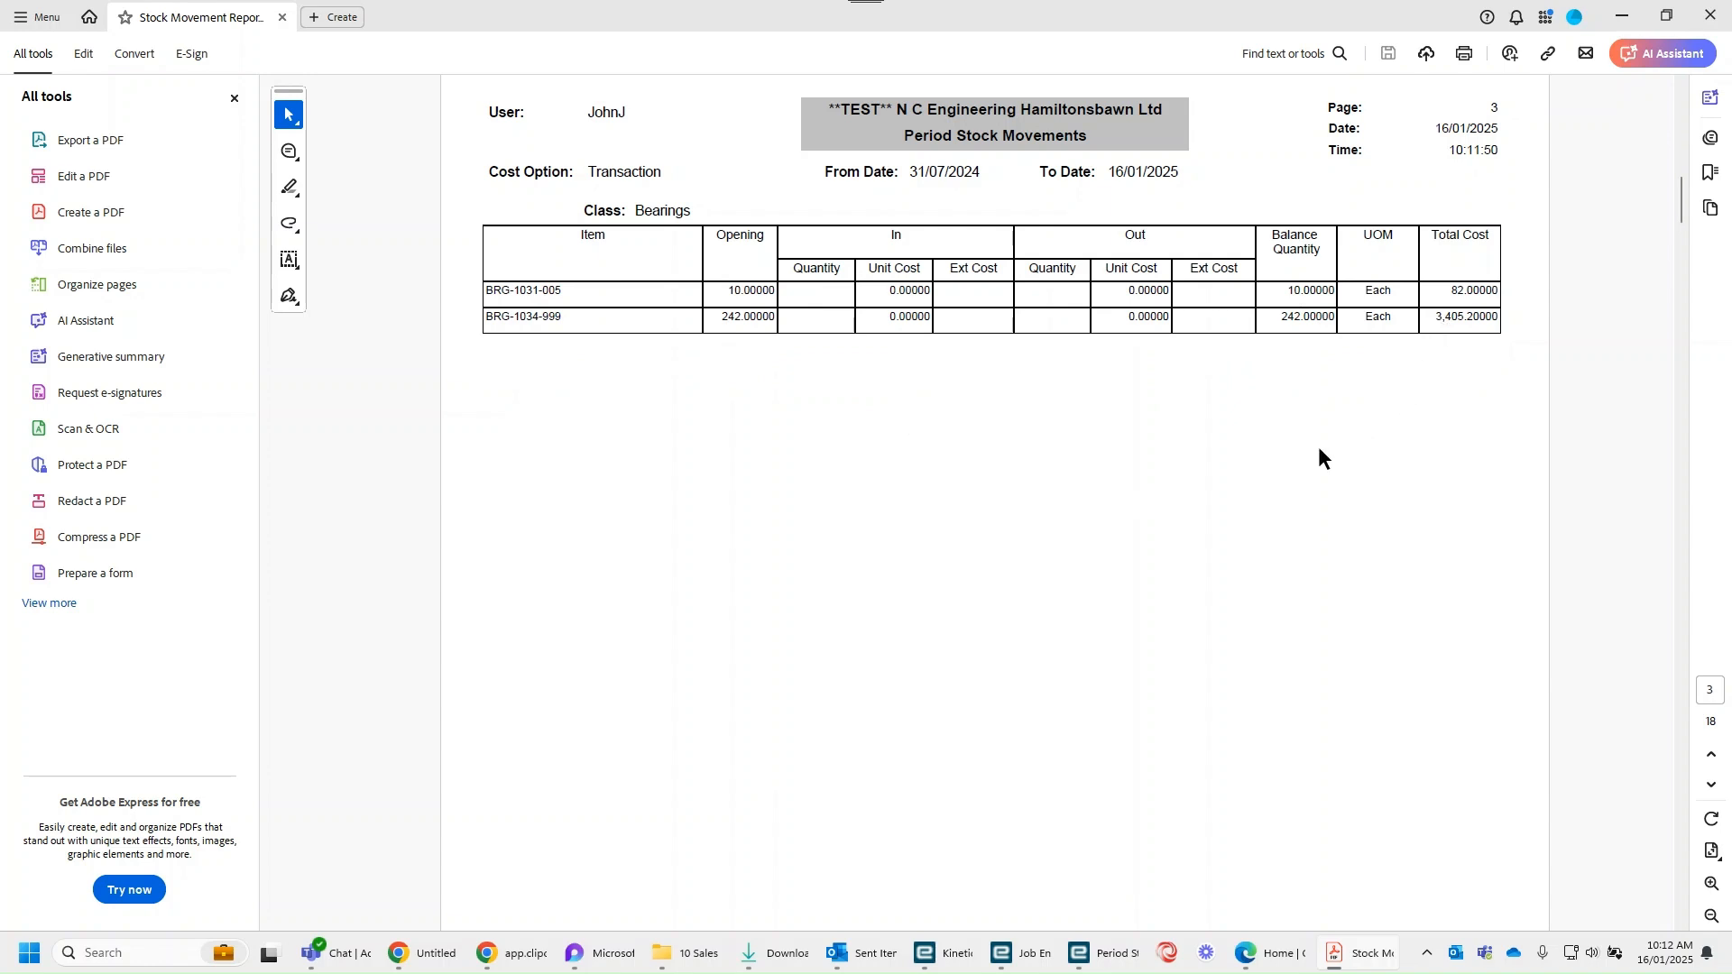
pyautogui.scroll(-3, 1054, 473)
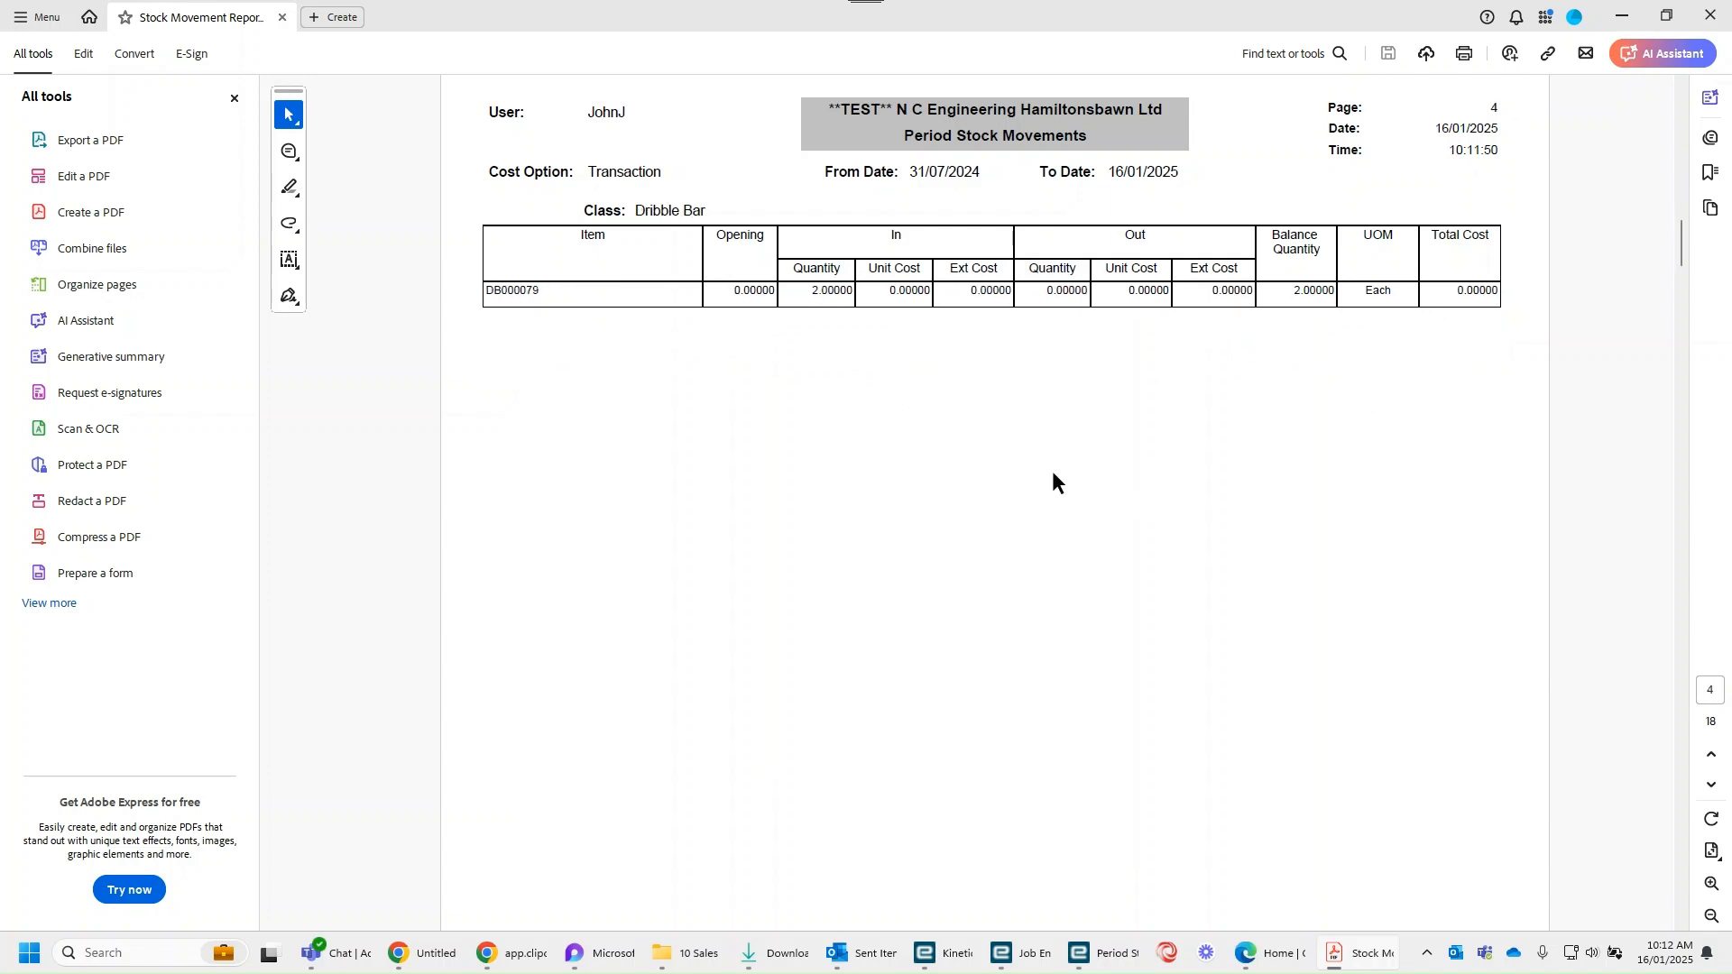
pyautogui.scroll(-6, 1054, 472)
pyautogui.scroll(-3, 1054, 472)
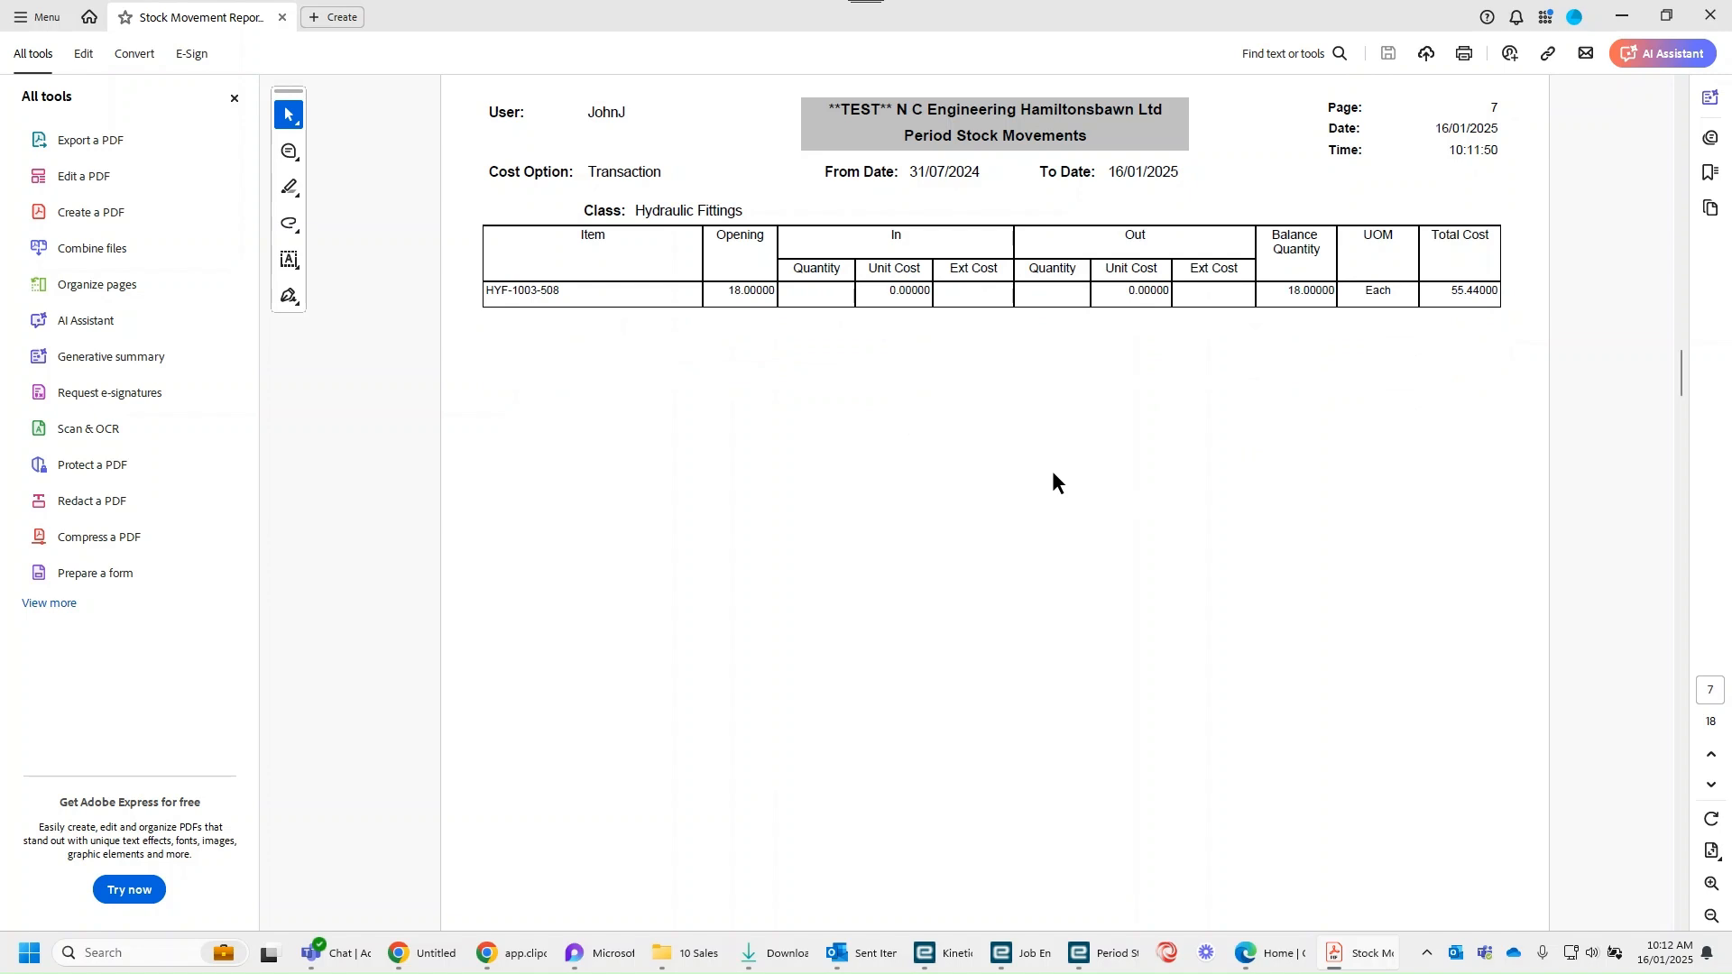
pyautogui.scroll(-3, 1052, 471)
pyautogui.scroll(-3, 1052, 471)
pyautogui.scroll(-3, 1052, 471)
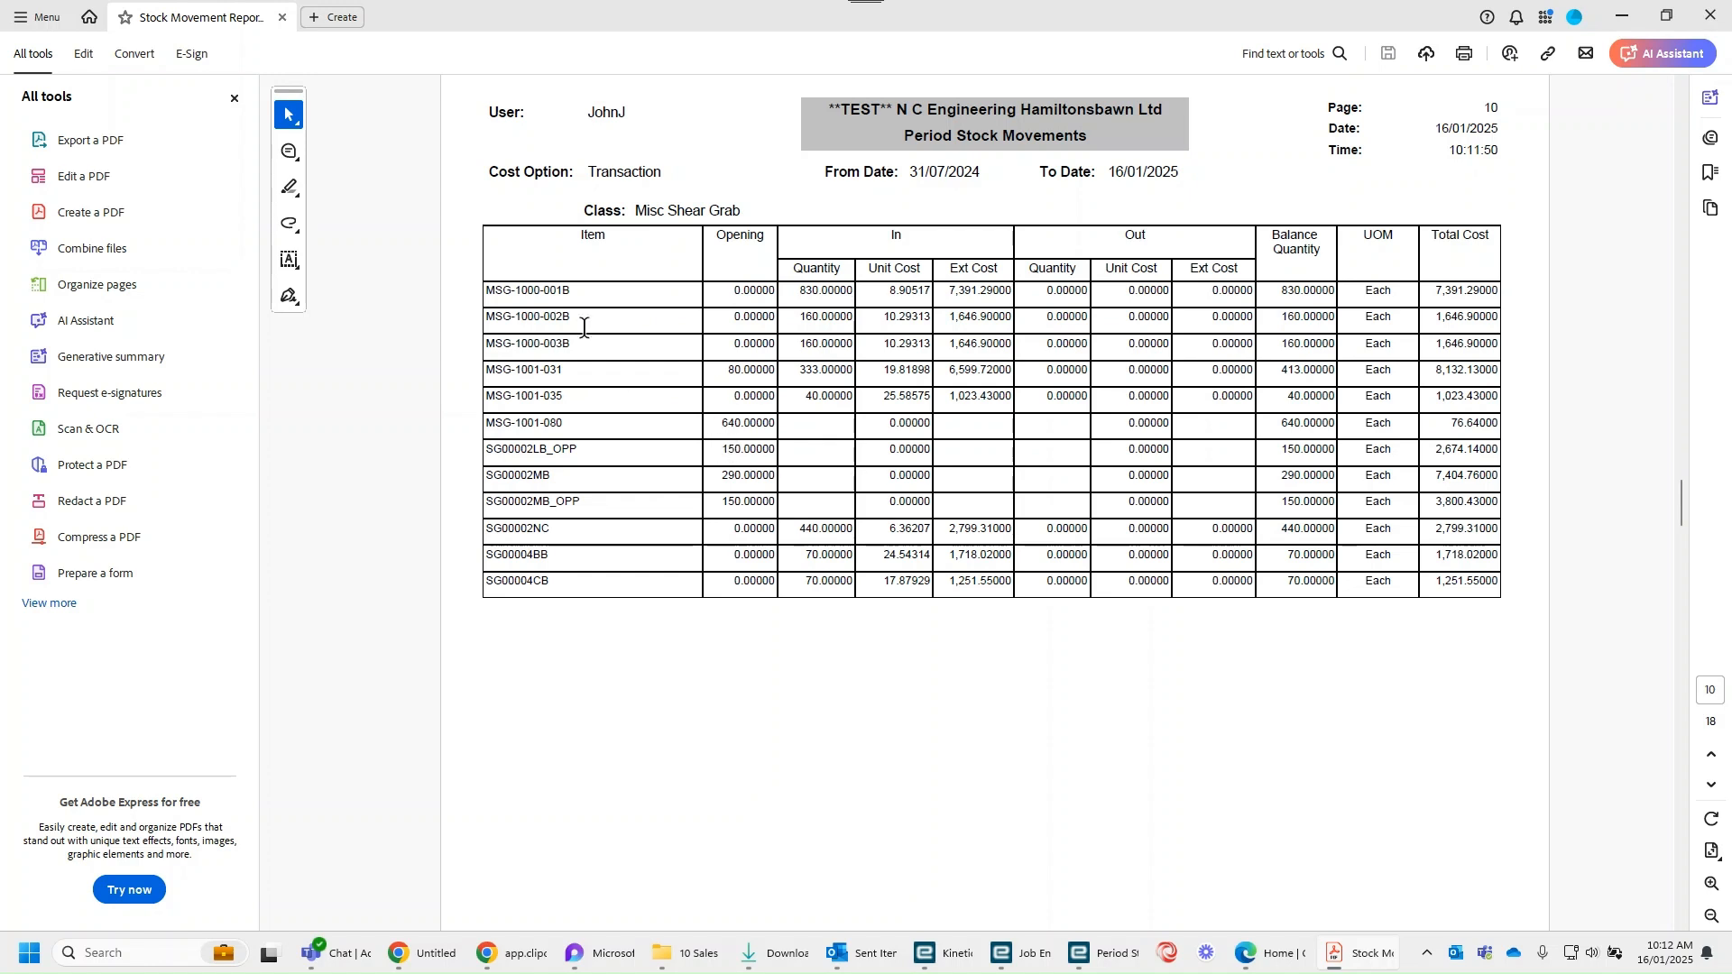
pyautogui.moveTo(719, 295); pyautogui.dragTo(774, 294)
pyautogui.click(826, 292)
pyautogui.moveTo(1040, 291); pyautogui.dragTo(1170, 294)
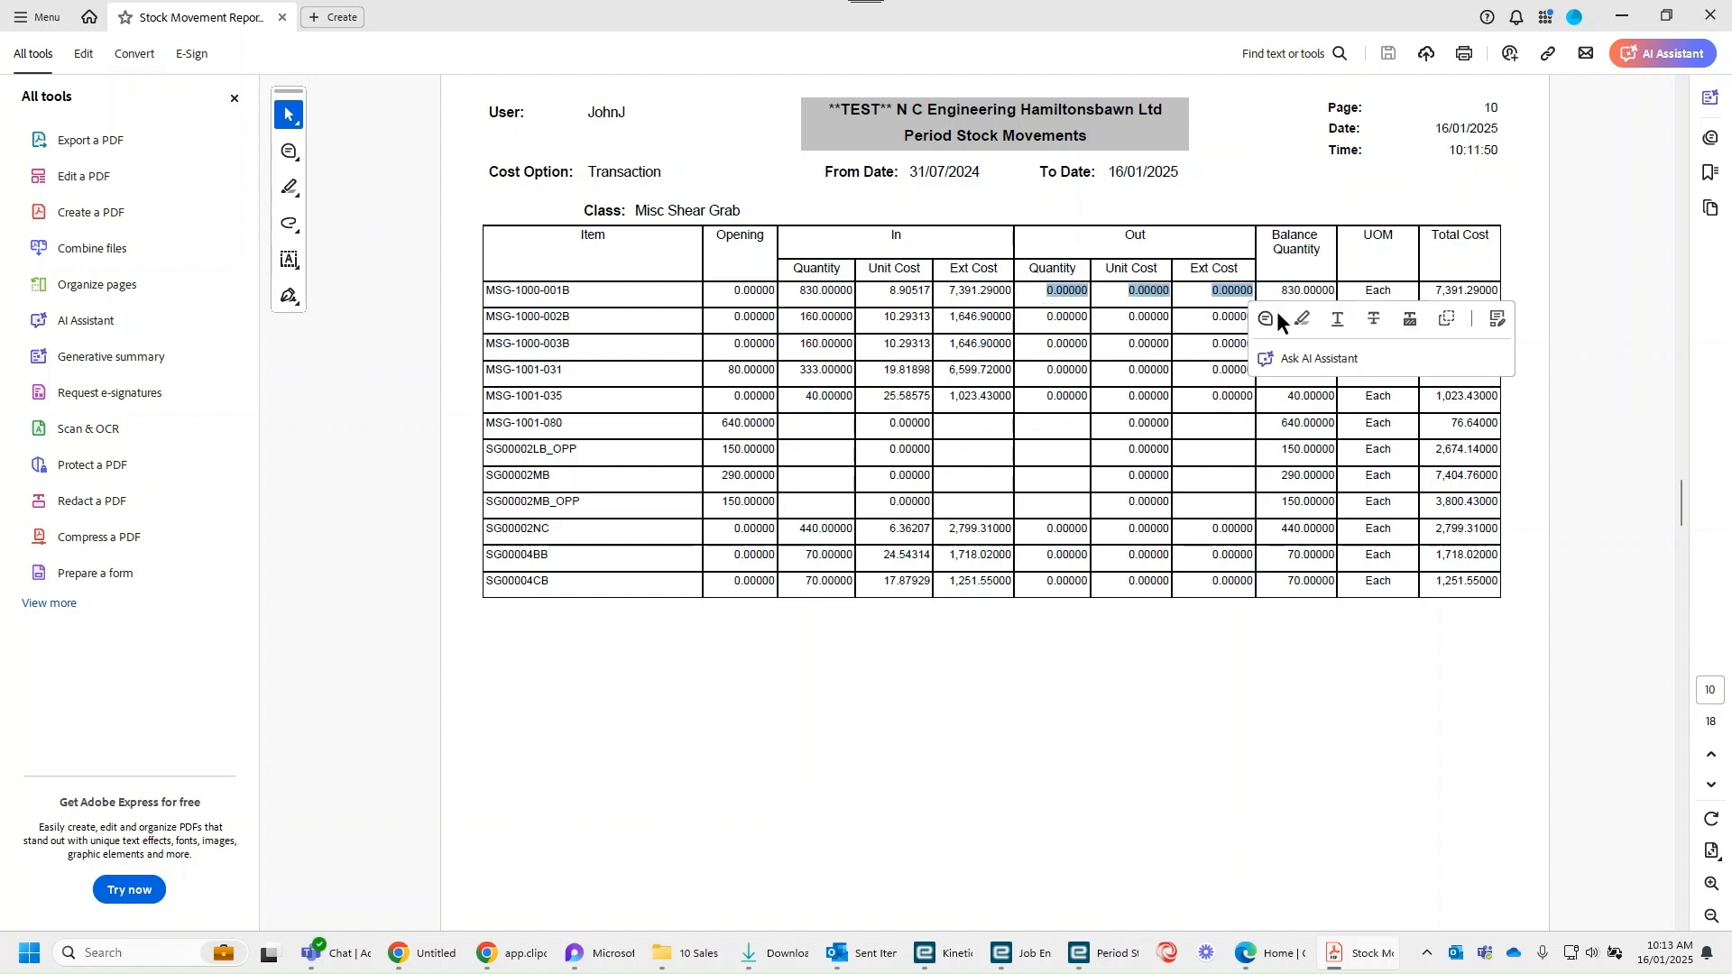
pyautogui.click(1459, 291)
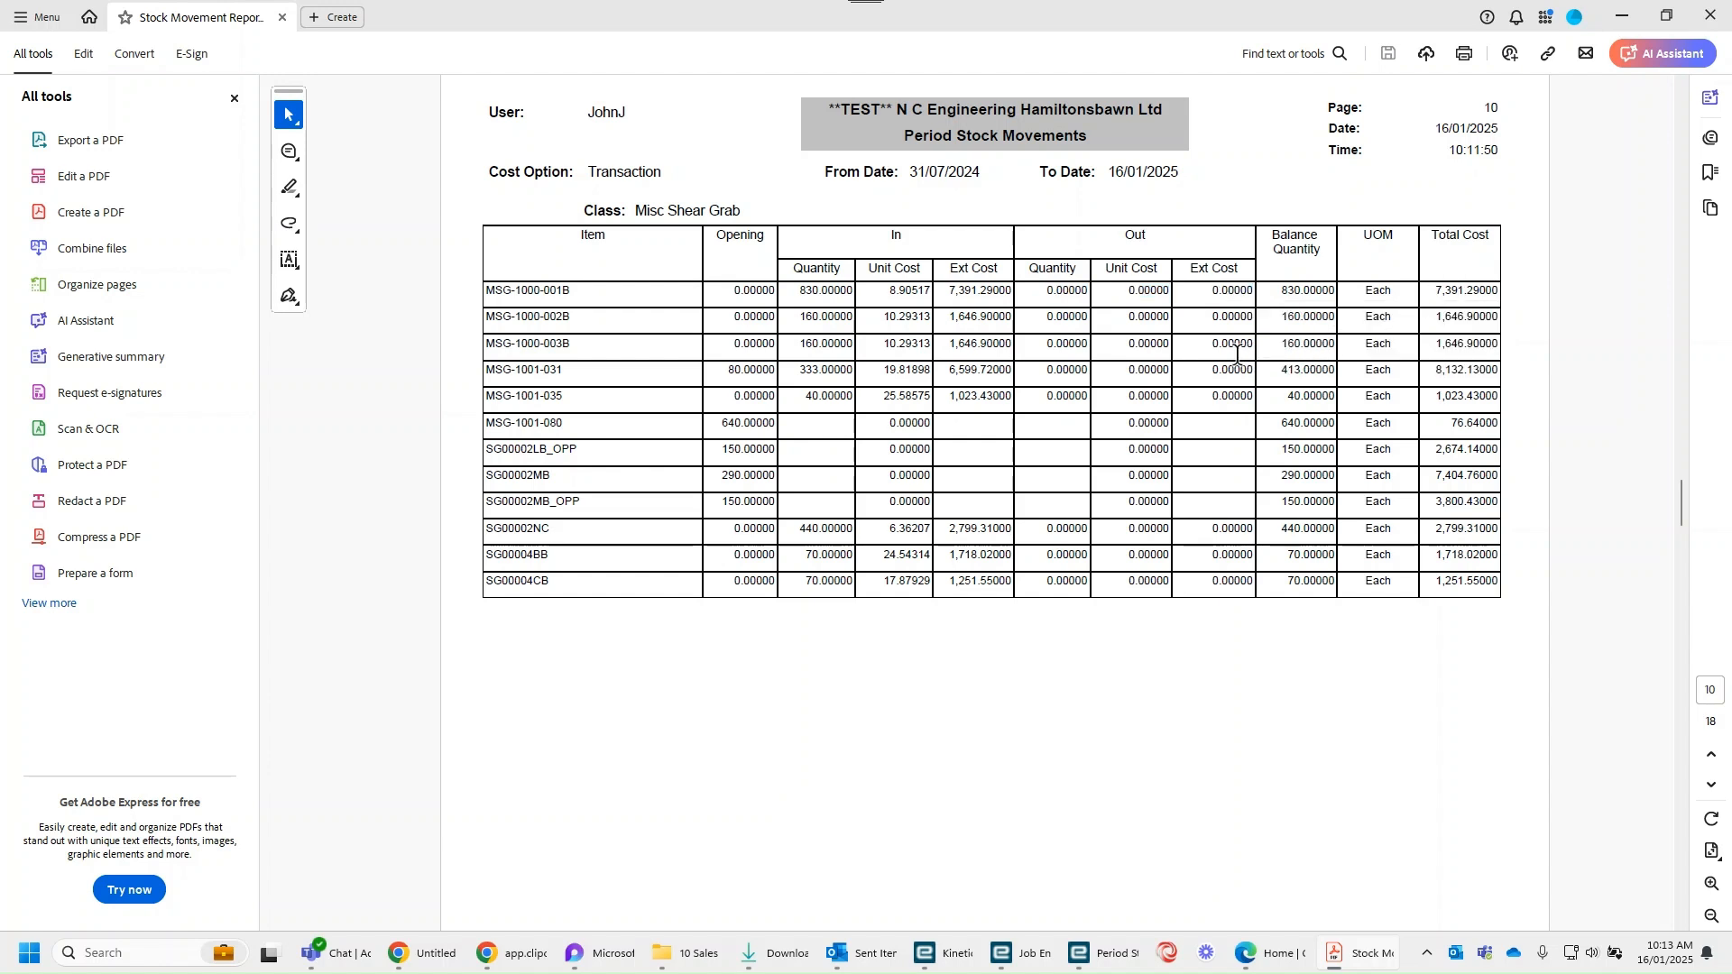
# Step: Examine the opening and balance quantities of PNT-2012-103 in the report's Paint class
pyautogui.scroll(-2, 987, 379)
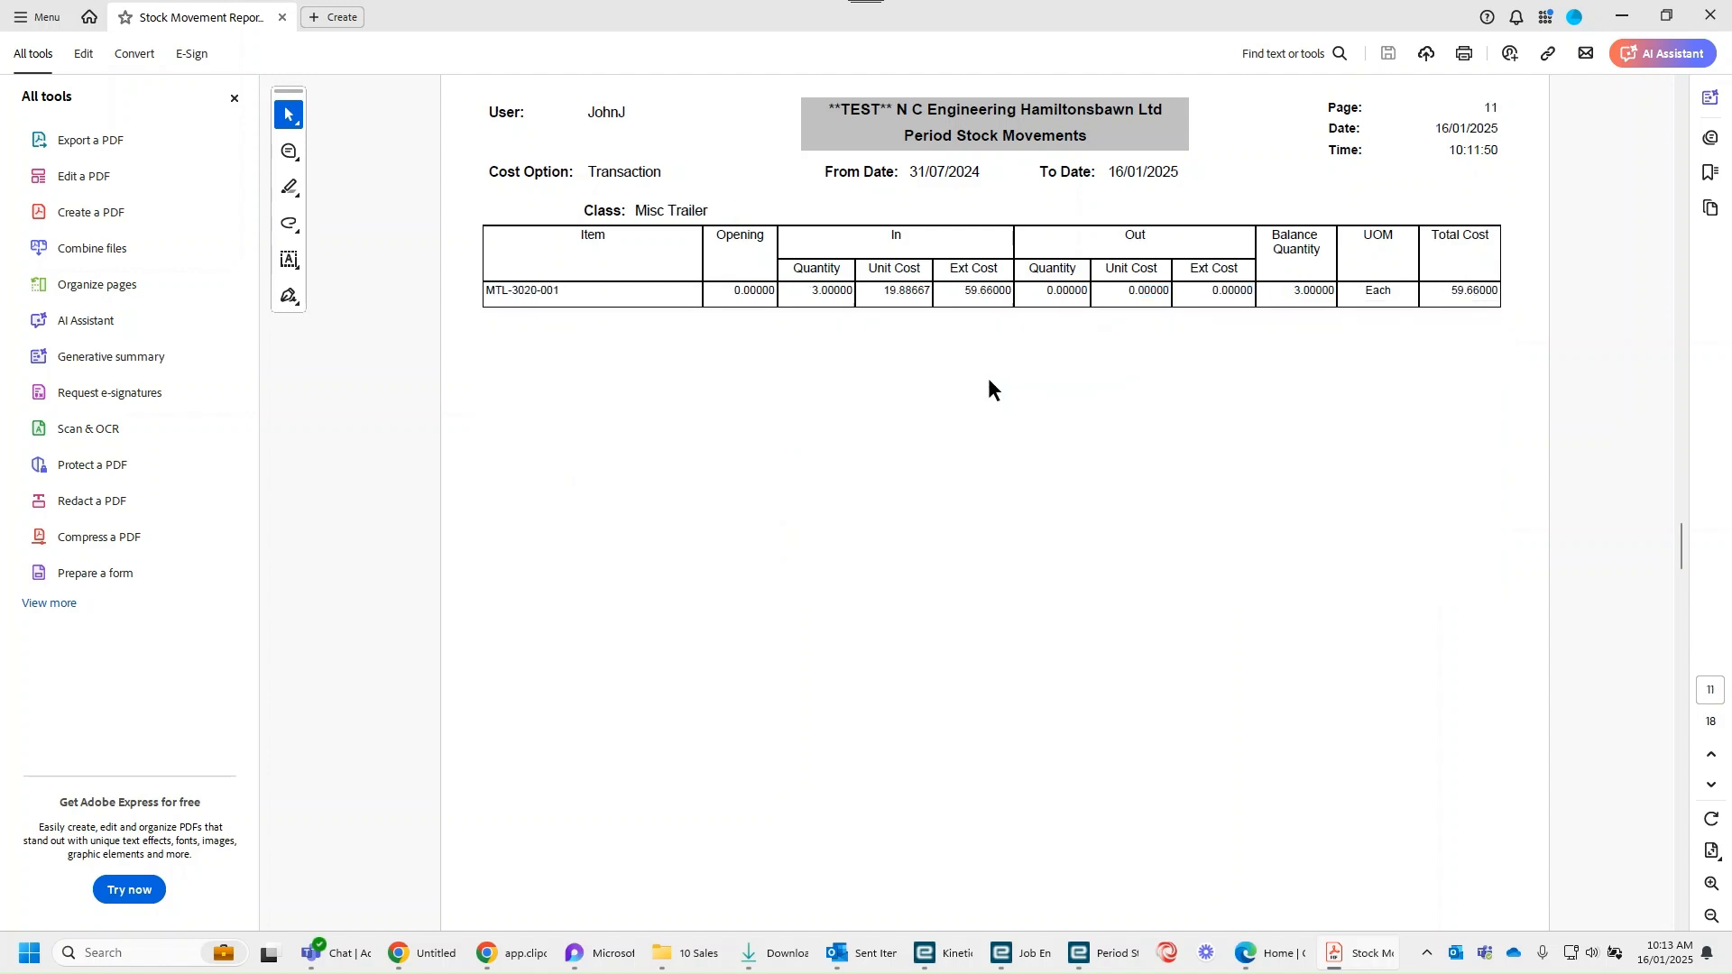
pyautogui.scroll(-2, 988, 379)
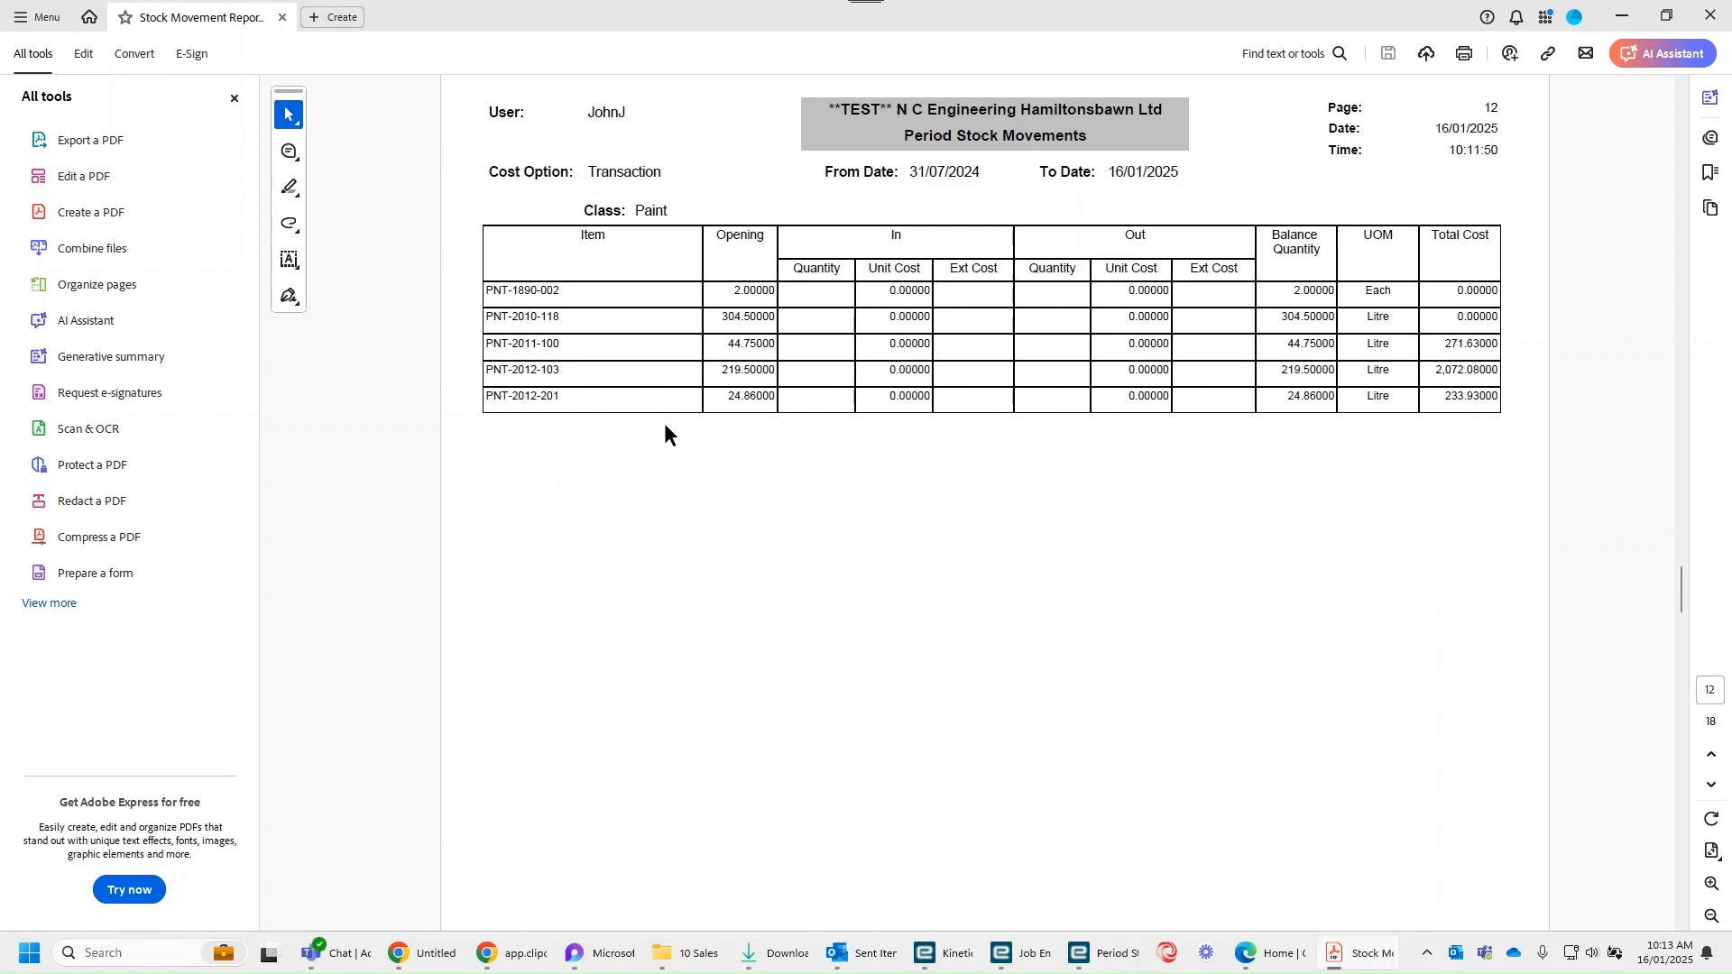
pyautogui.moveTo(713, 371); pyautogui.dragTo(775, 370)
pyautogui.click(1193, 473)
pyautogui.moveTo(1275, 371); pyautogui.dragTo(1336, 370)
pyautogui.click(1276, 454)
# Step: Review the report's remaining classes, including Plate, Section Material Steel and Wheels, and return to the first page
pyautogui.scroll(-1, 1377, 359)
pyautogui.scroll(1, 1377, 359)
pyautogui.scroll(-2, 1387, 406)
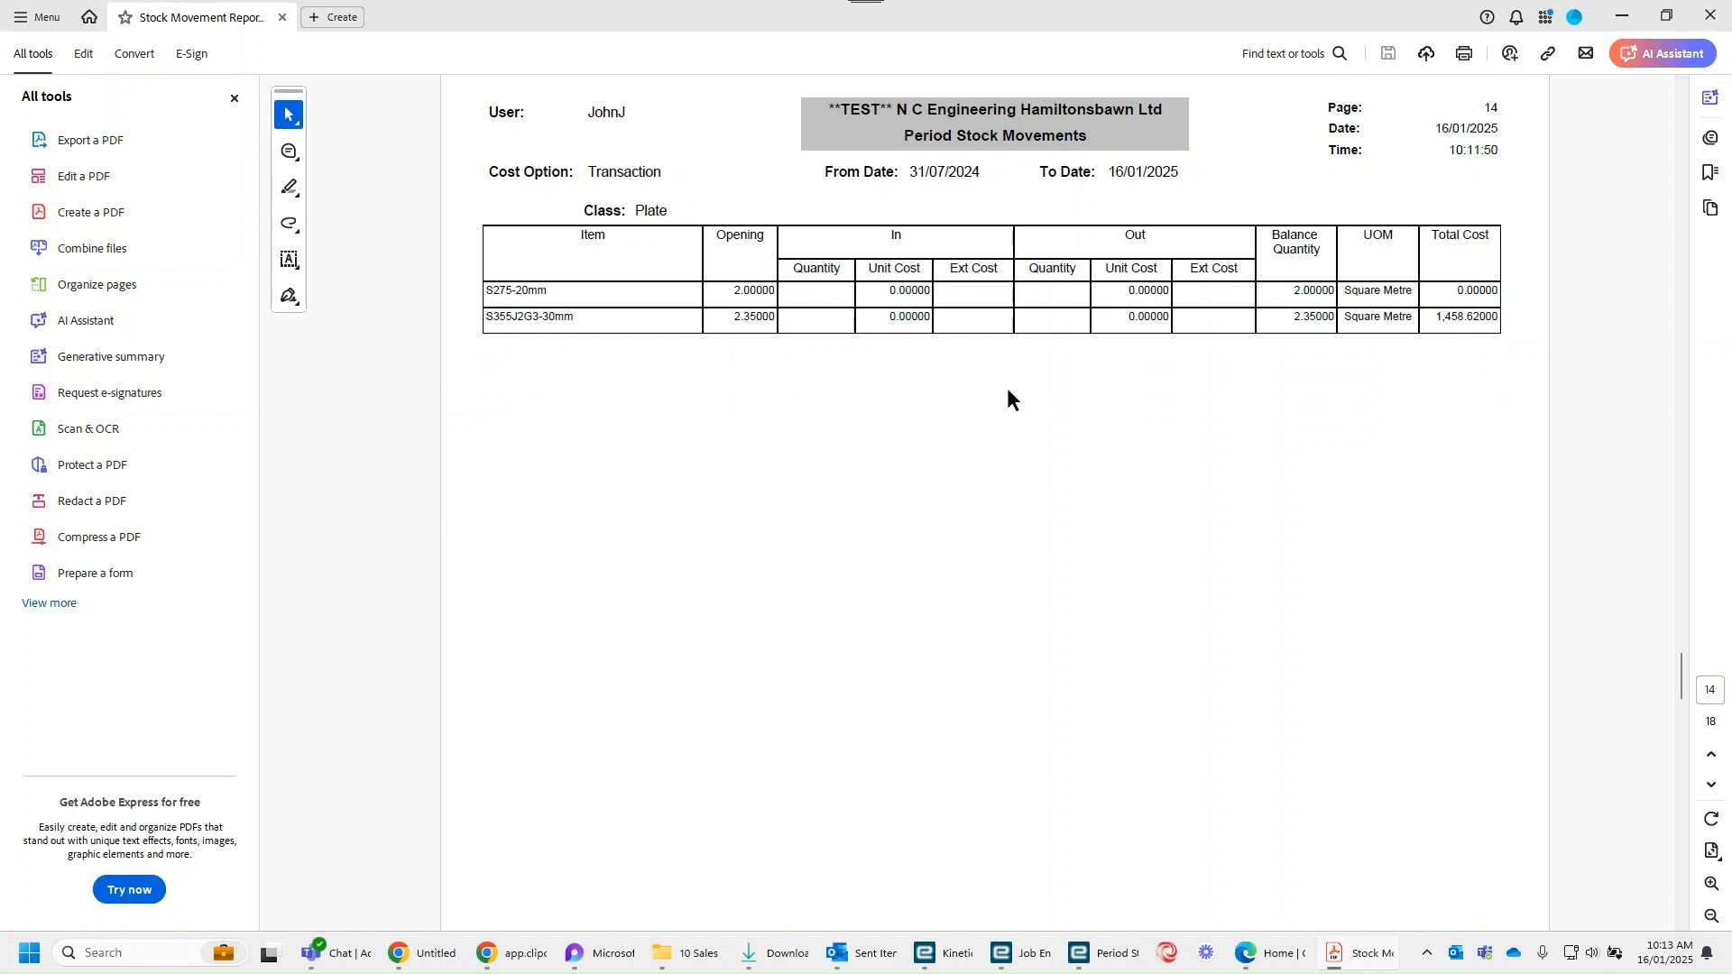
pyautogui.scroll(-2, 1009, 393)
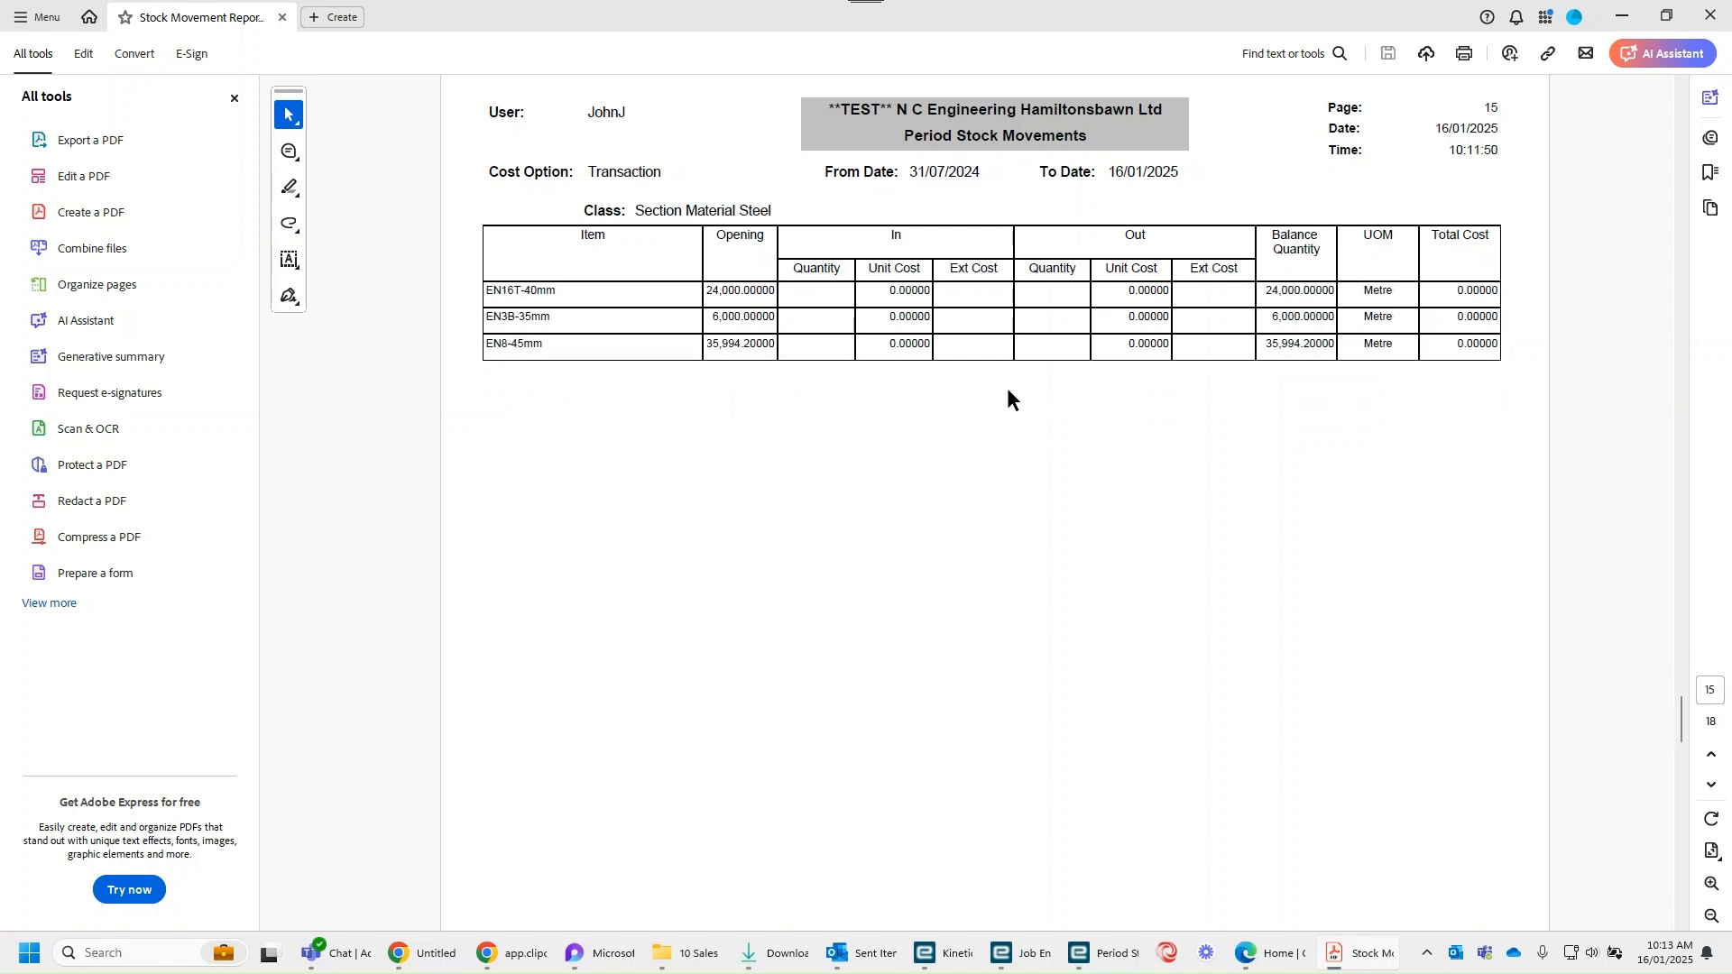
pyautogui.scroll(-2, 1008, 389)
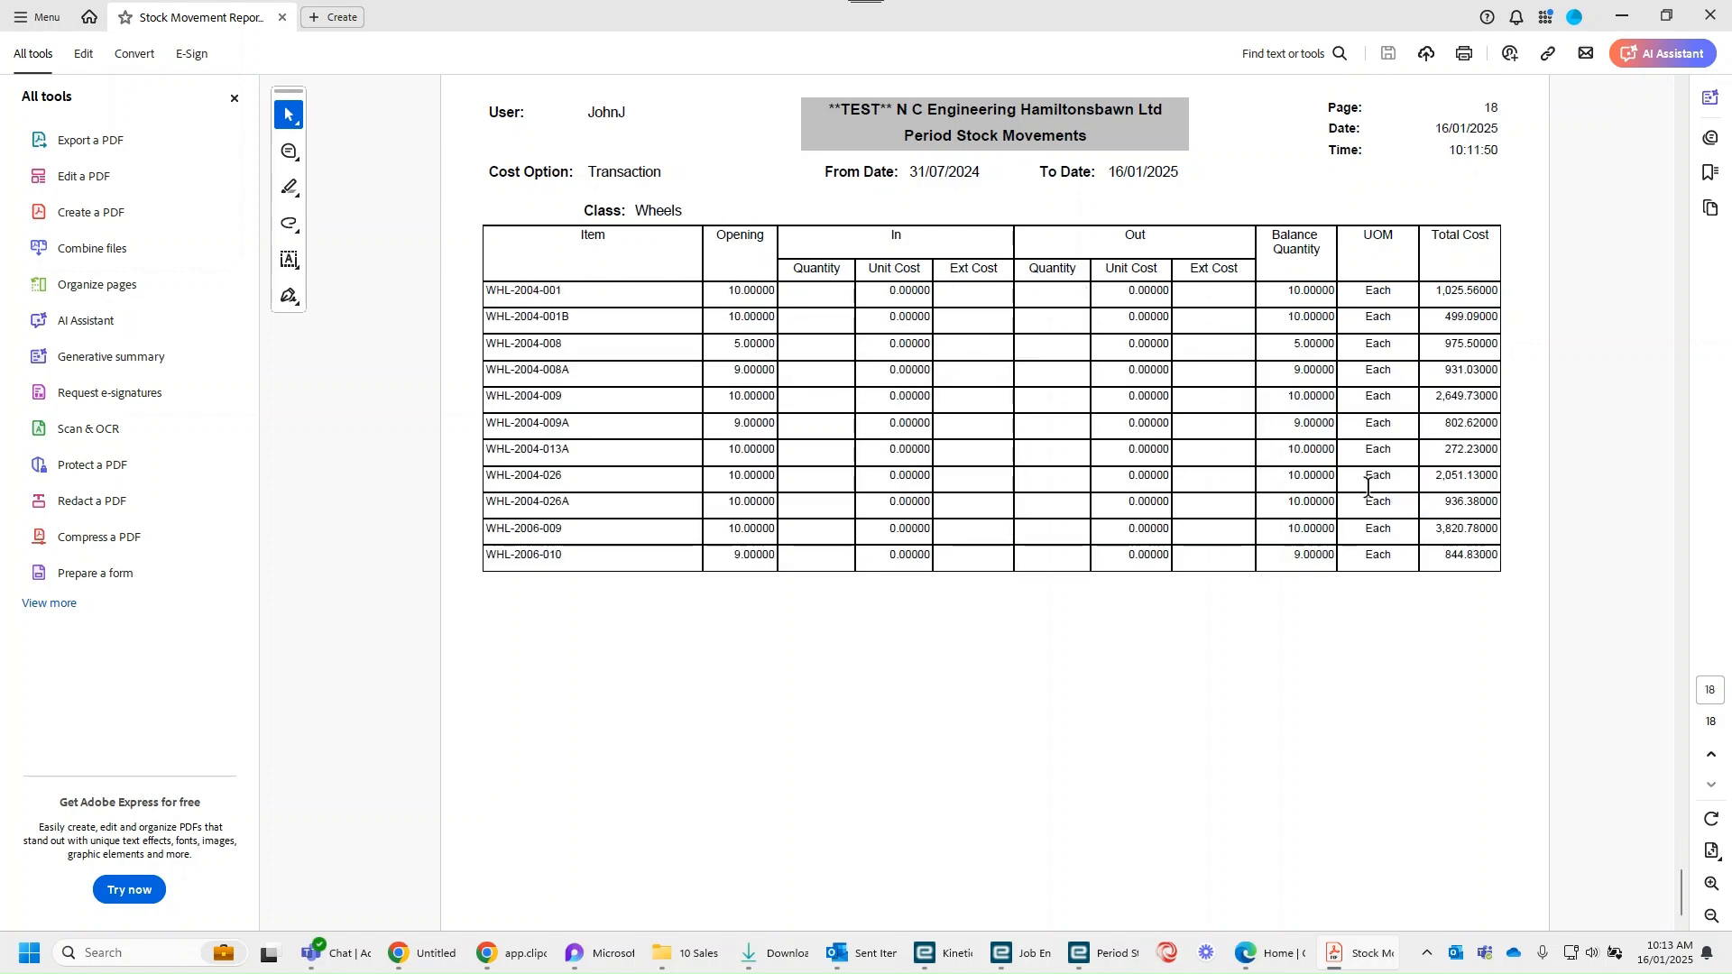
pyautogui.scroll(17, 1025, 487)
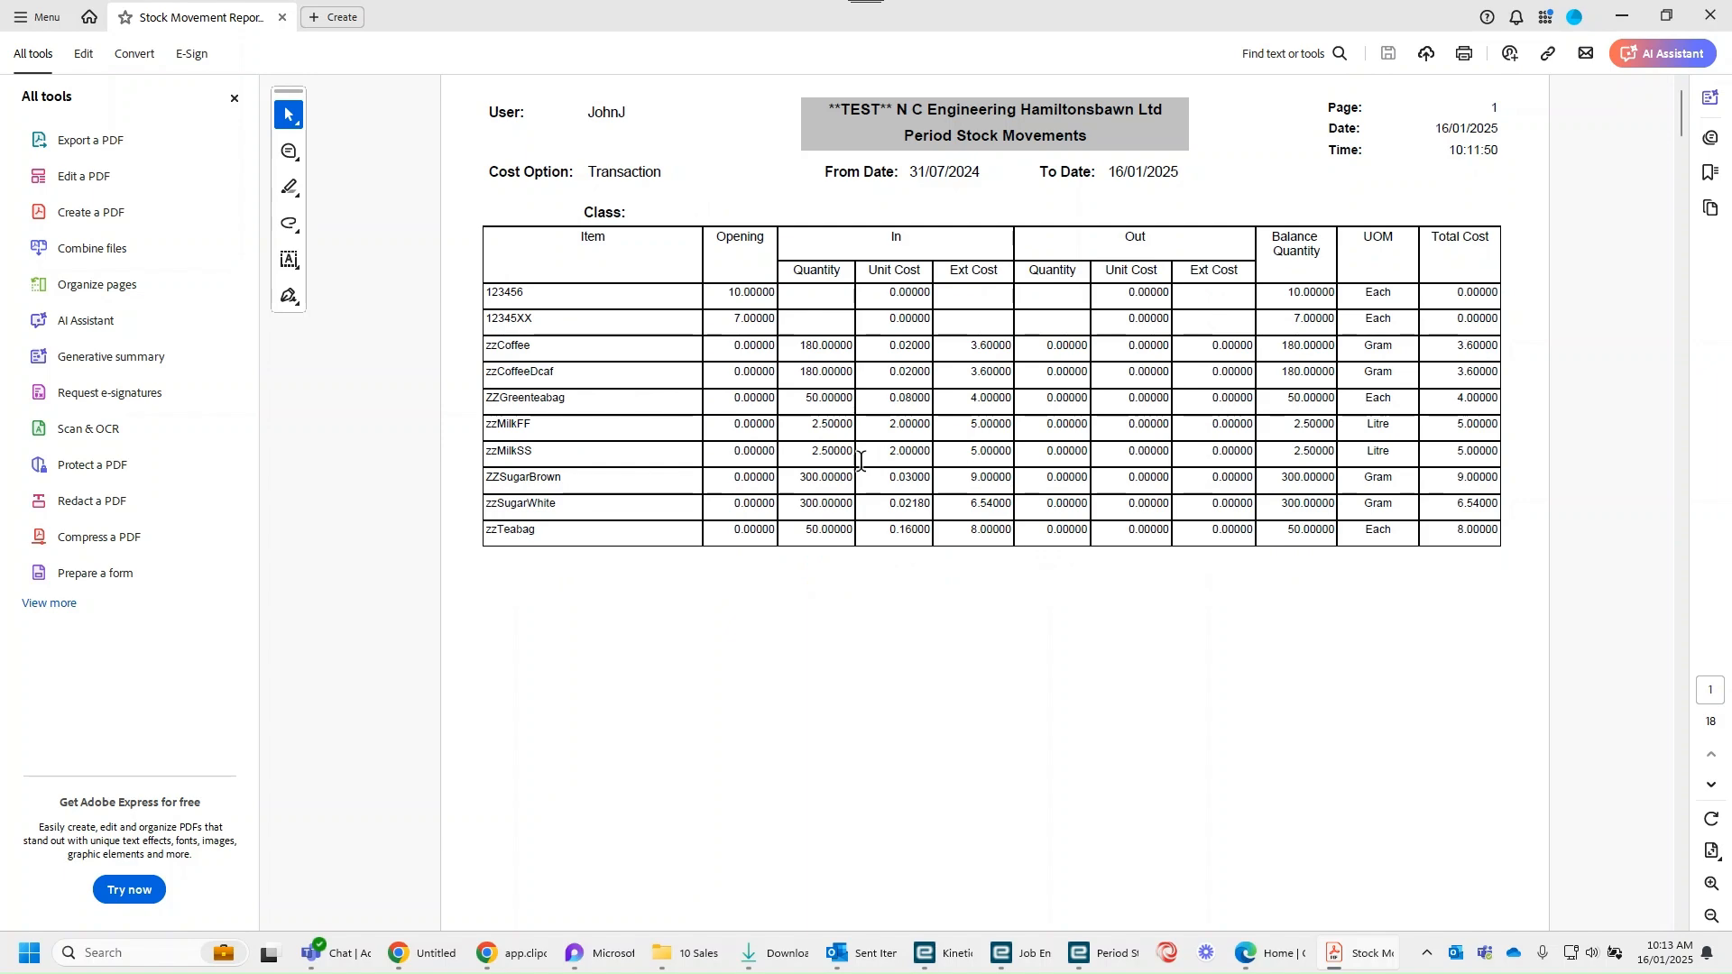
# Step: Switch back to the Stock Movement Report form in Epicor Kinetic, expand its Filter section and list all part classes available for filtering
pyautogui.click(1622, 16)
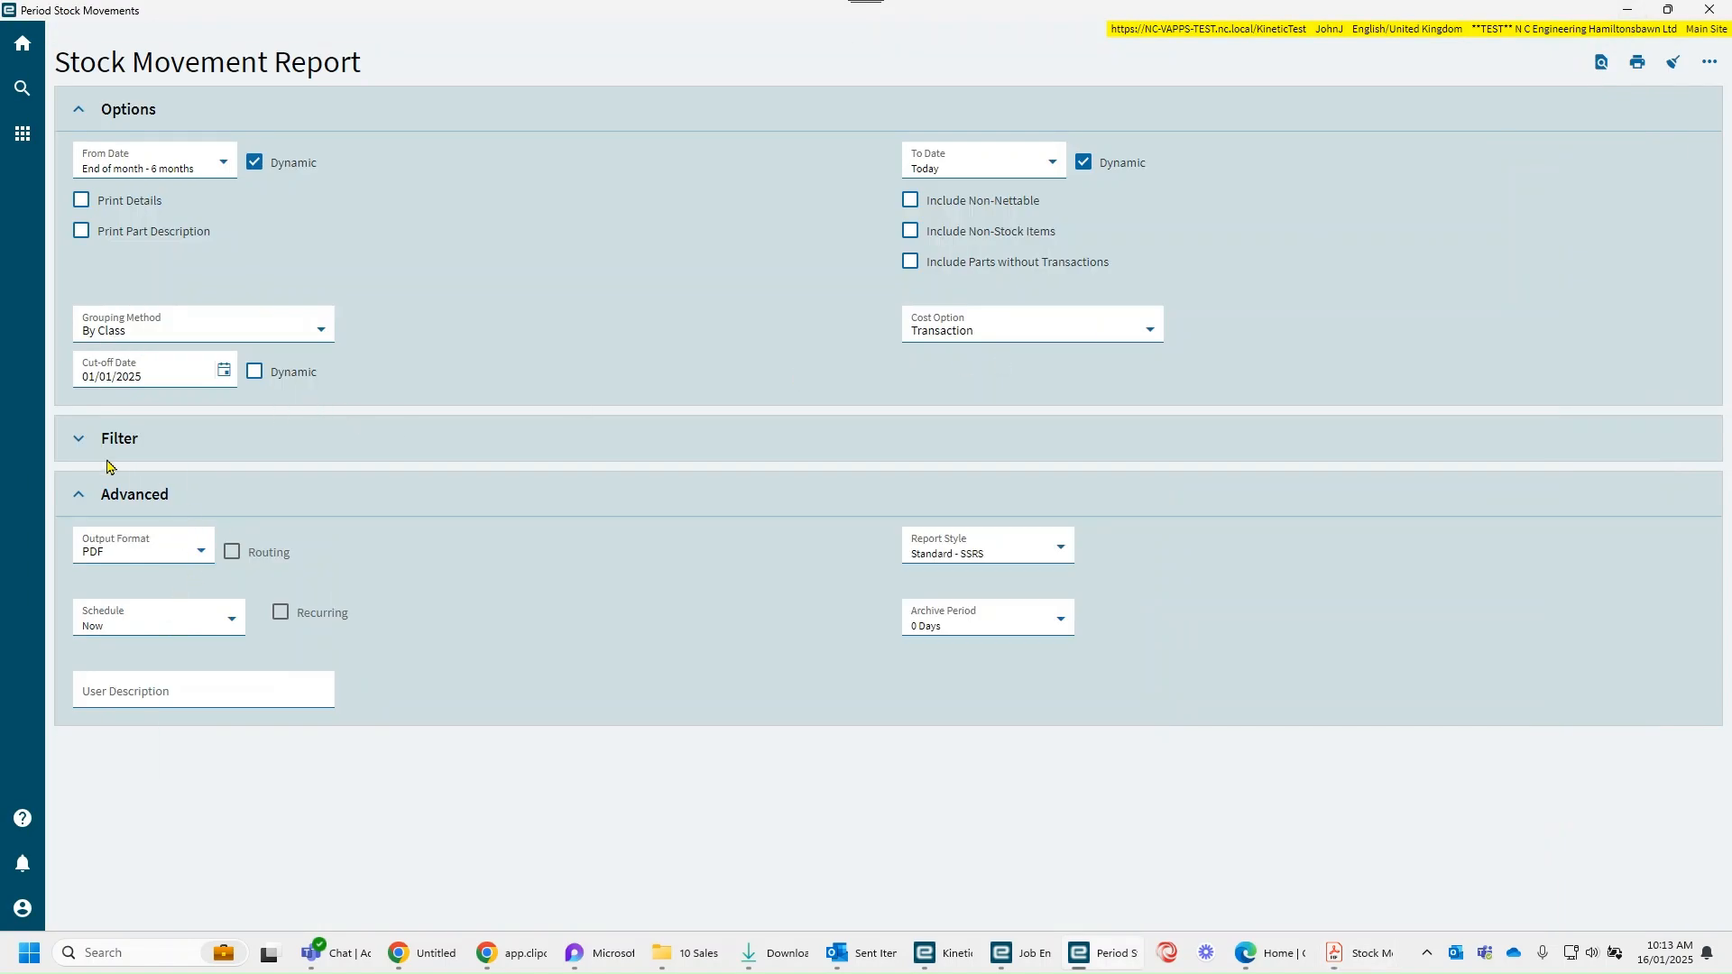
pyautogui.click(78, 439)
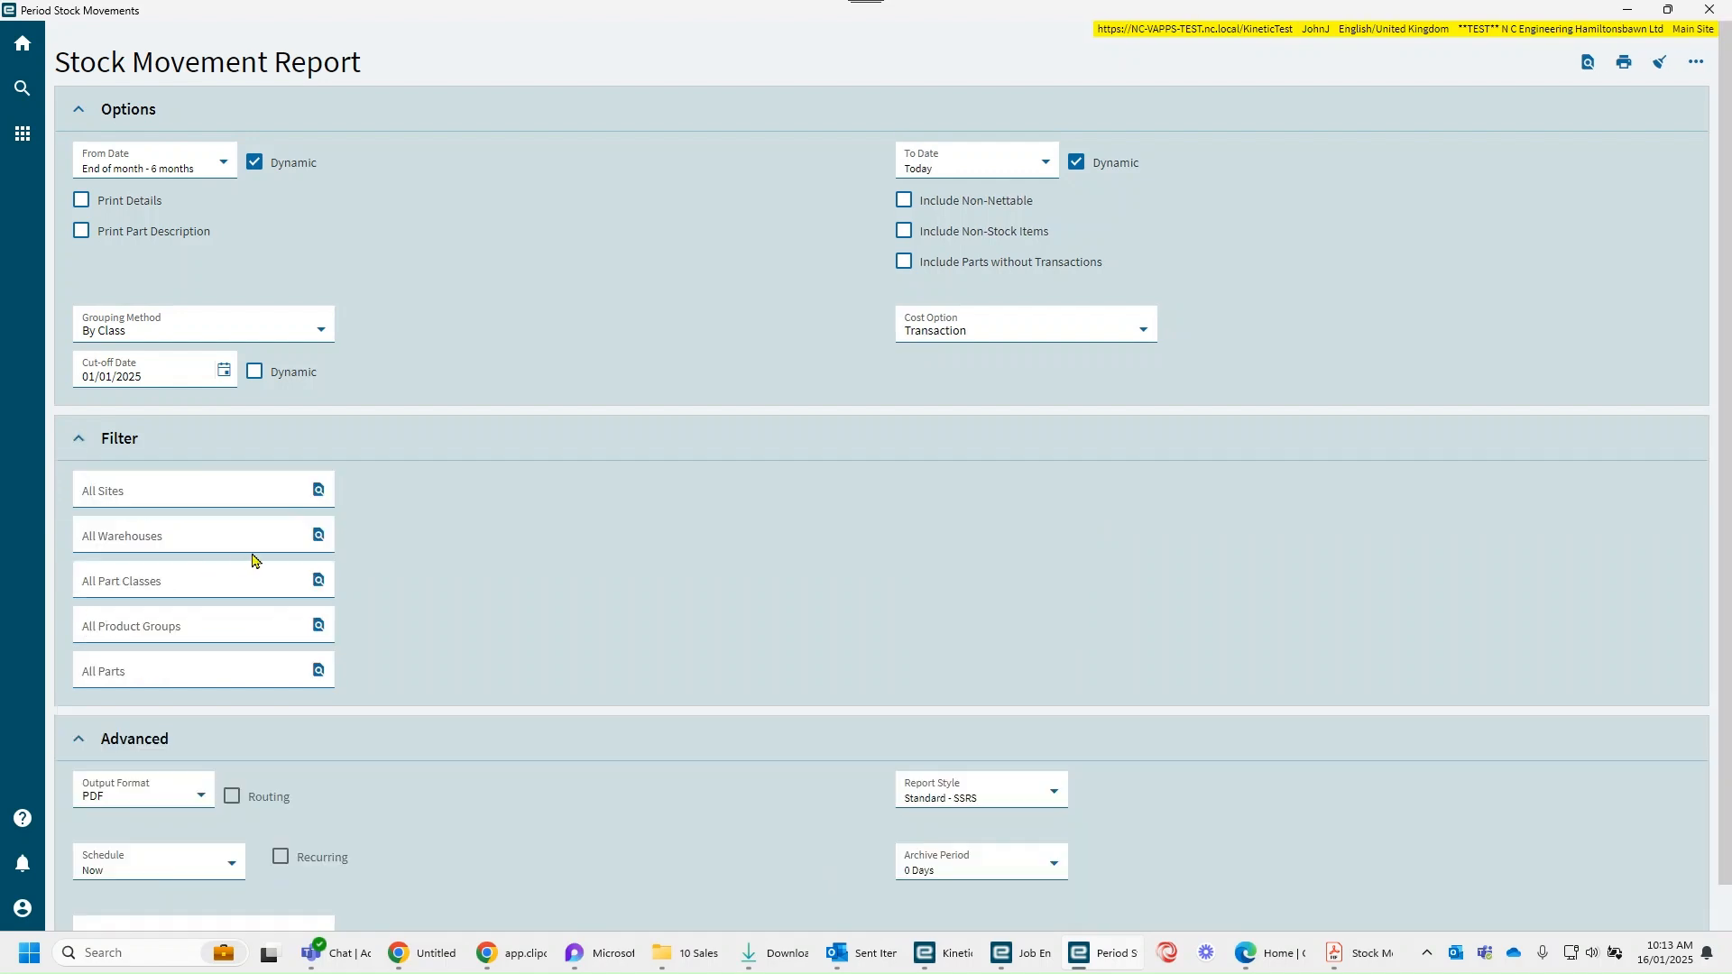
pyautogui.click(139, 584)
pyautogui.click(316, 578)
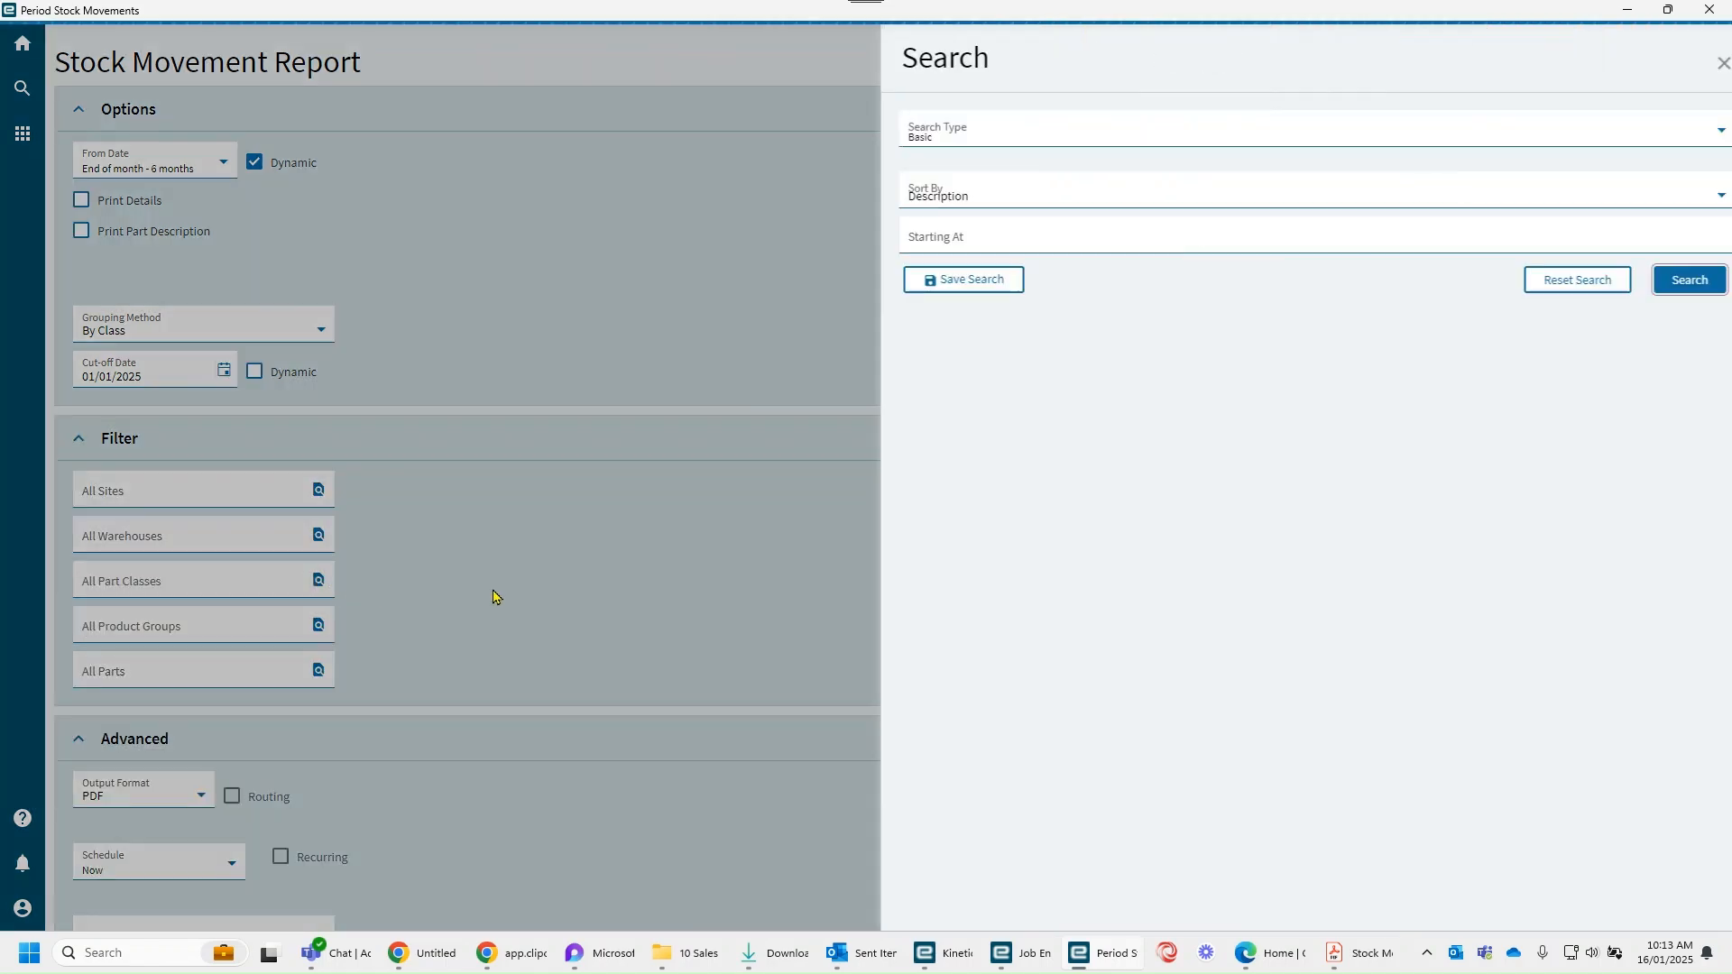
pyautogui.click(1652, 289)
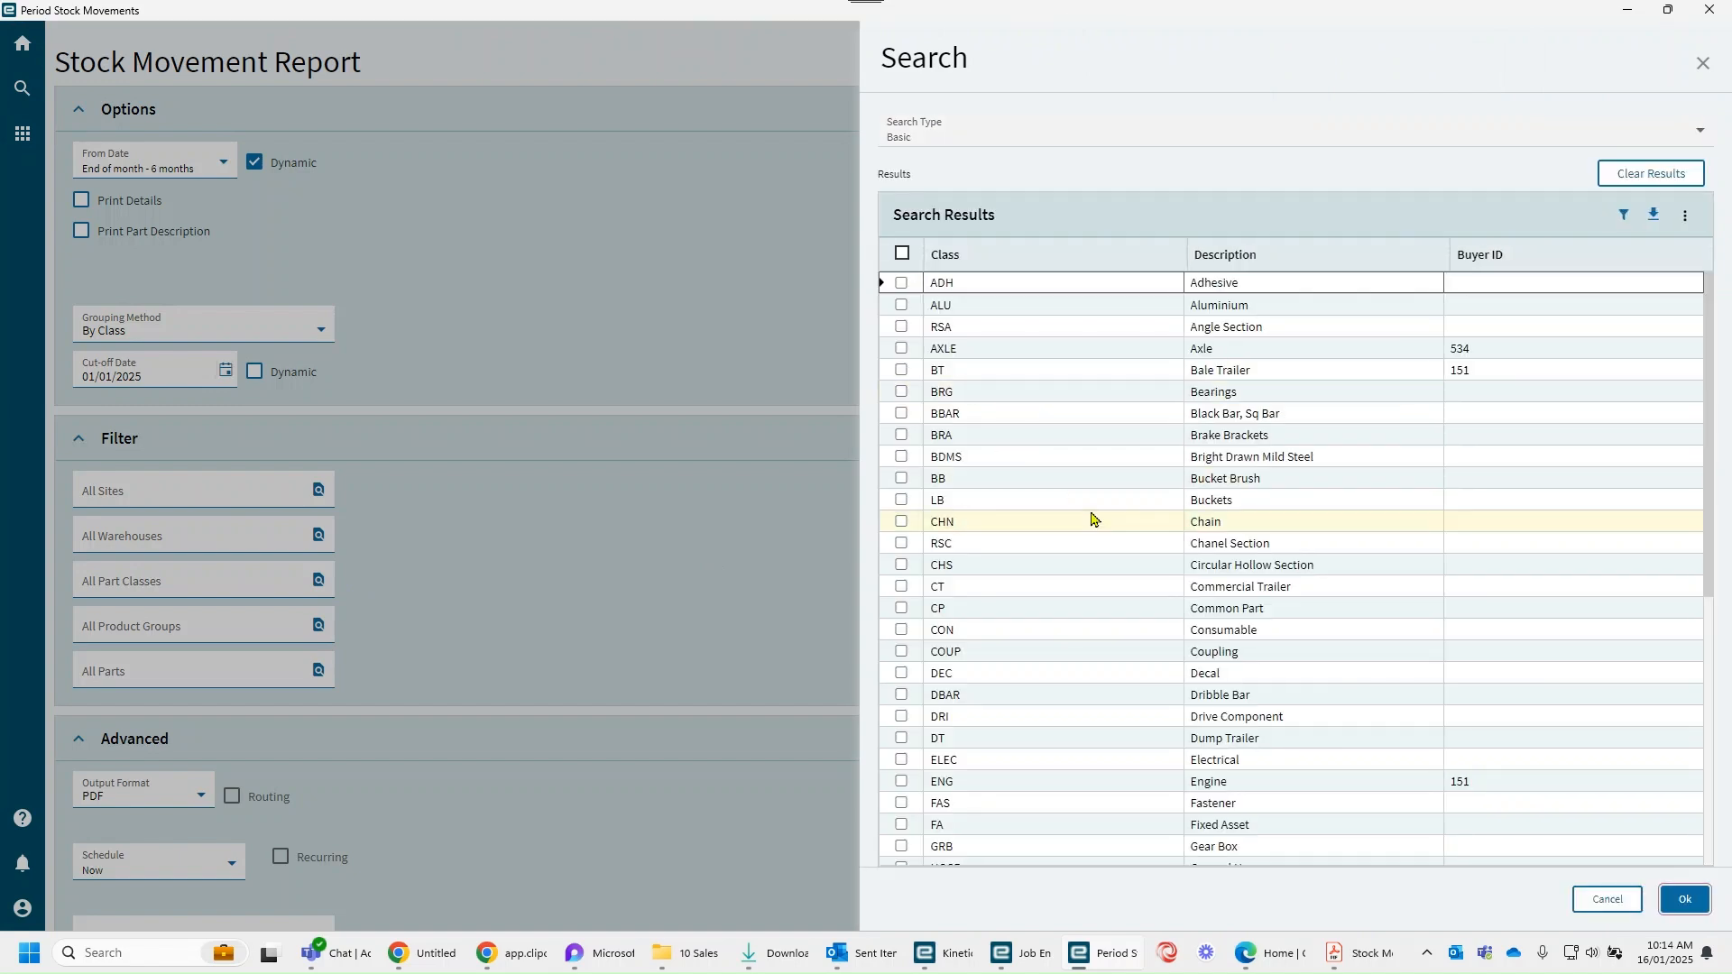
pyautogui.scroll(-8, 1160, 475)
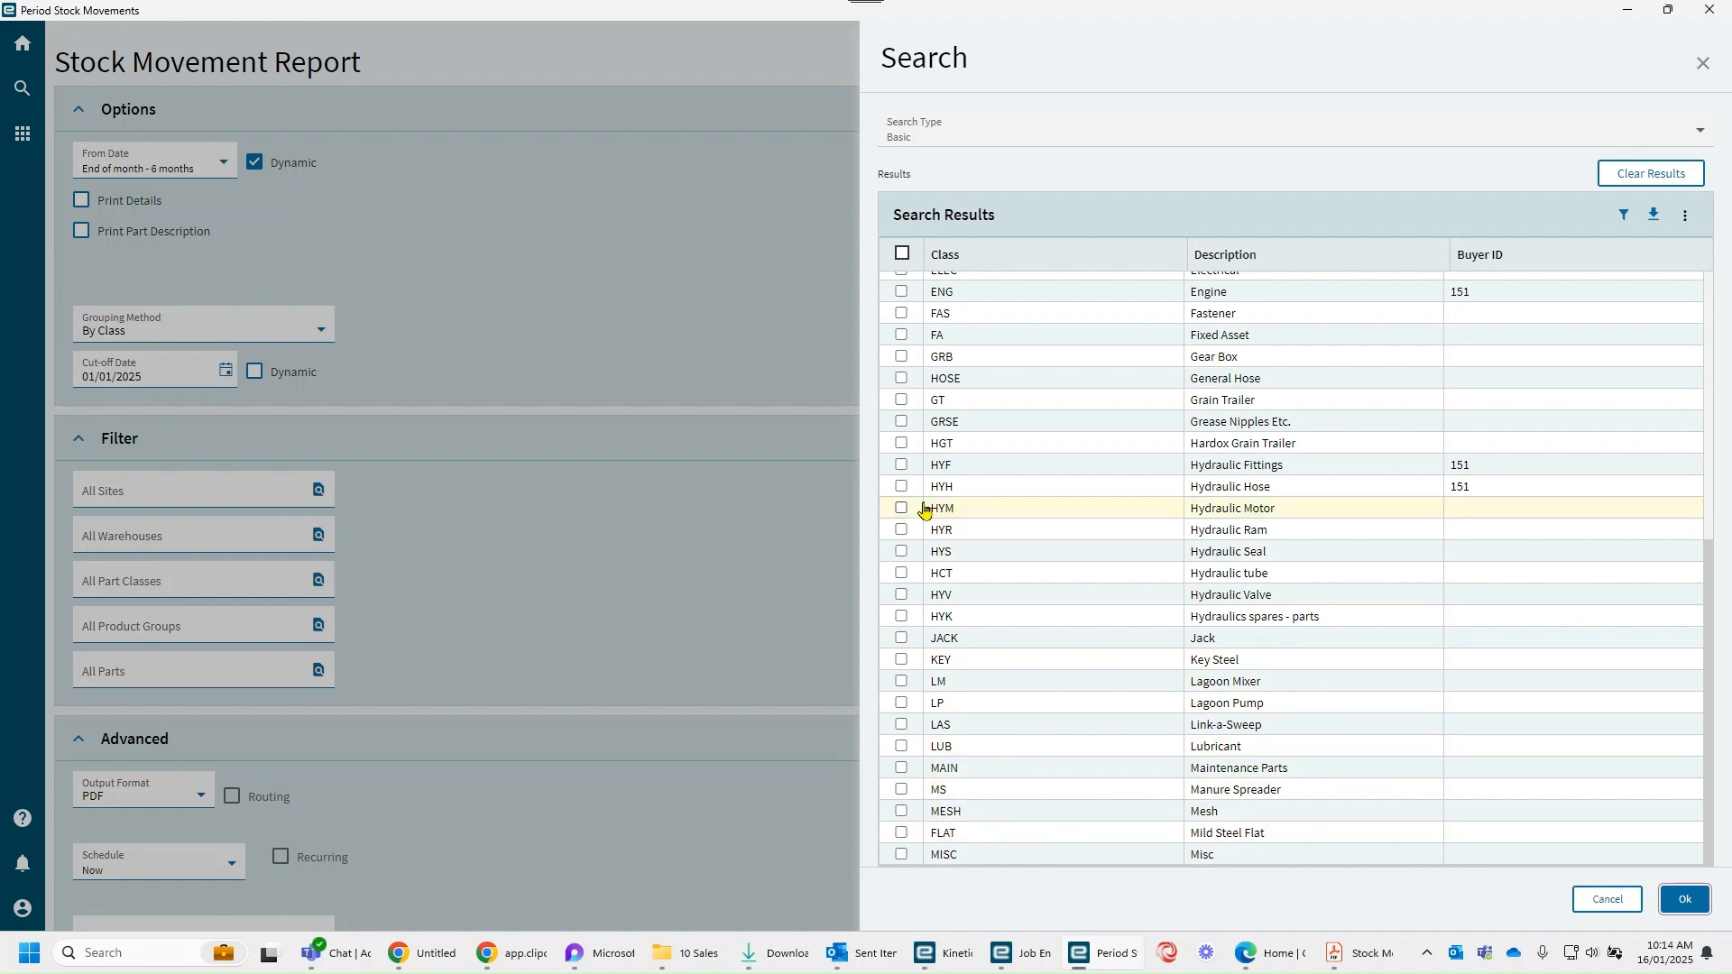
pyautogui.scroll(1, 922, 577)
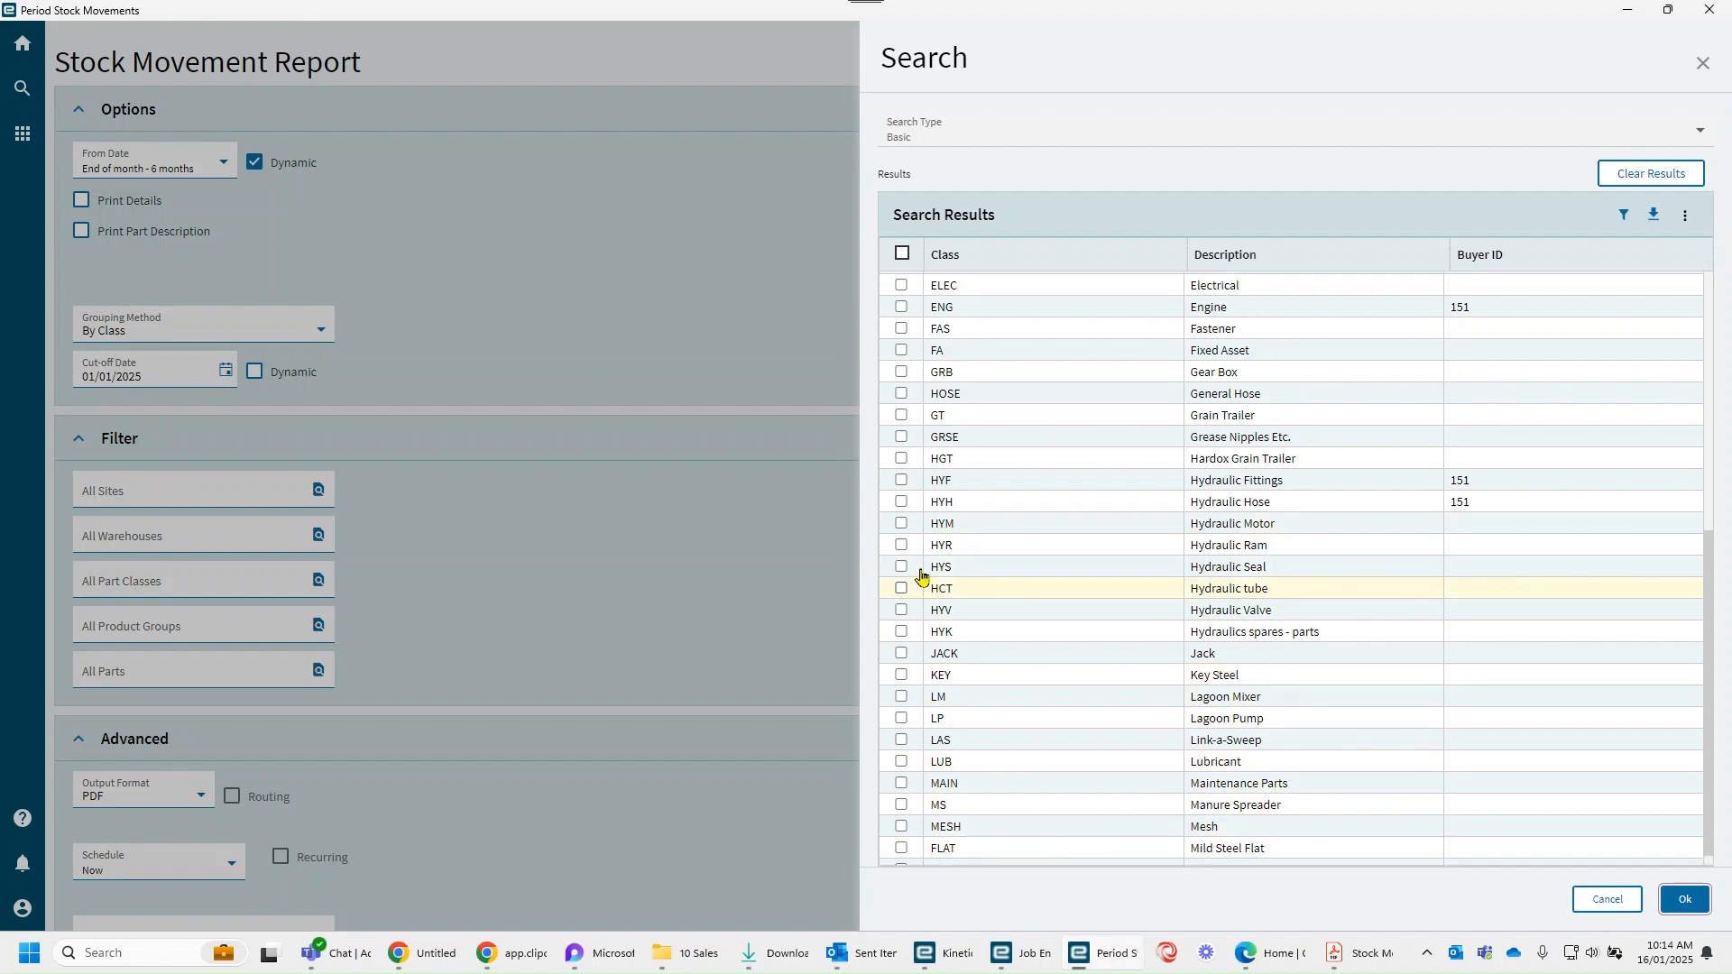
pyautogui.scroll(-1, 922, 577)
pyautogui.scroll(3, 922, 577)
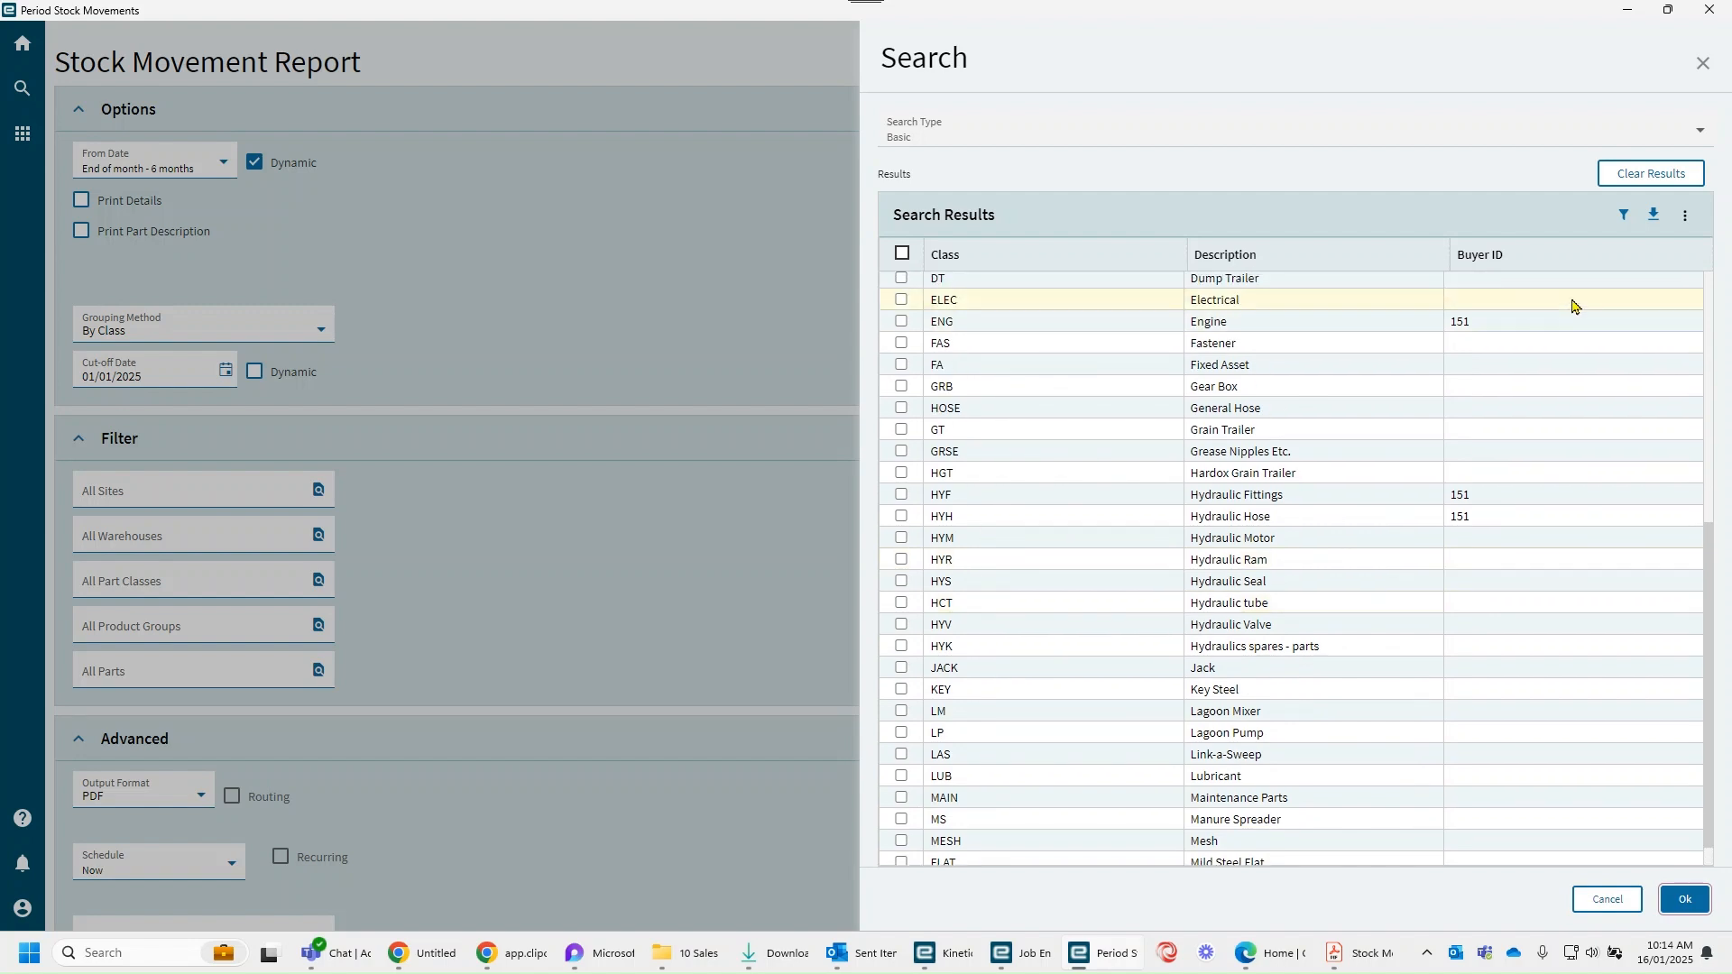
# Step: Show the column filter row in the part class search results and save the grid layout
pyautogui.click(1686, 216)
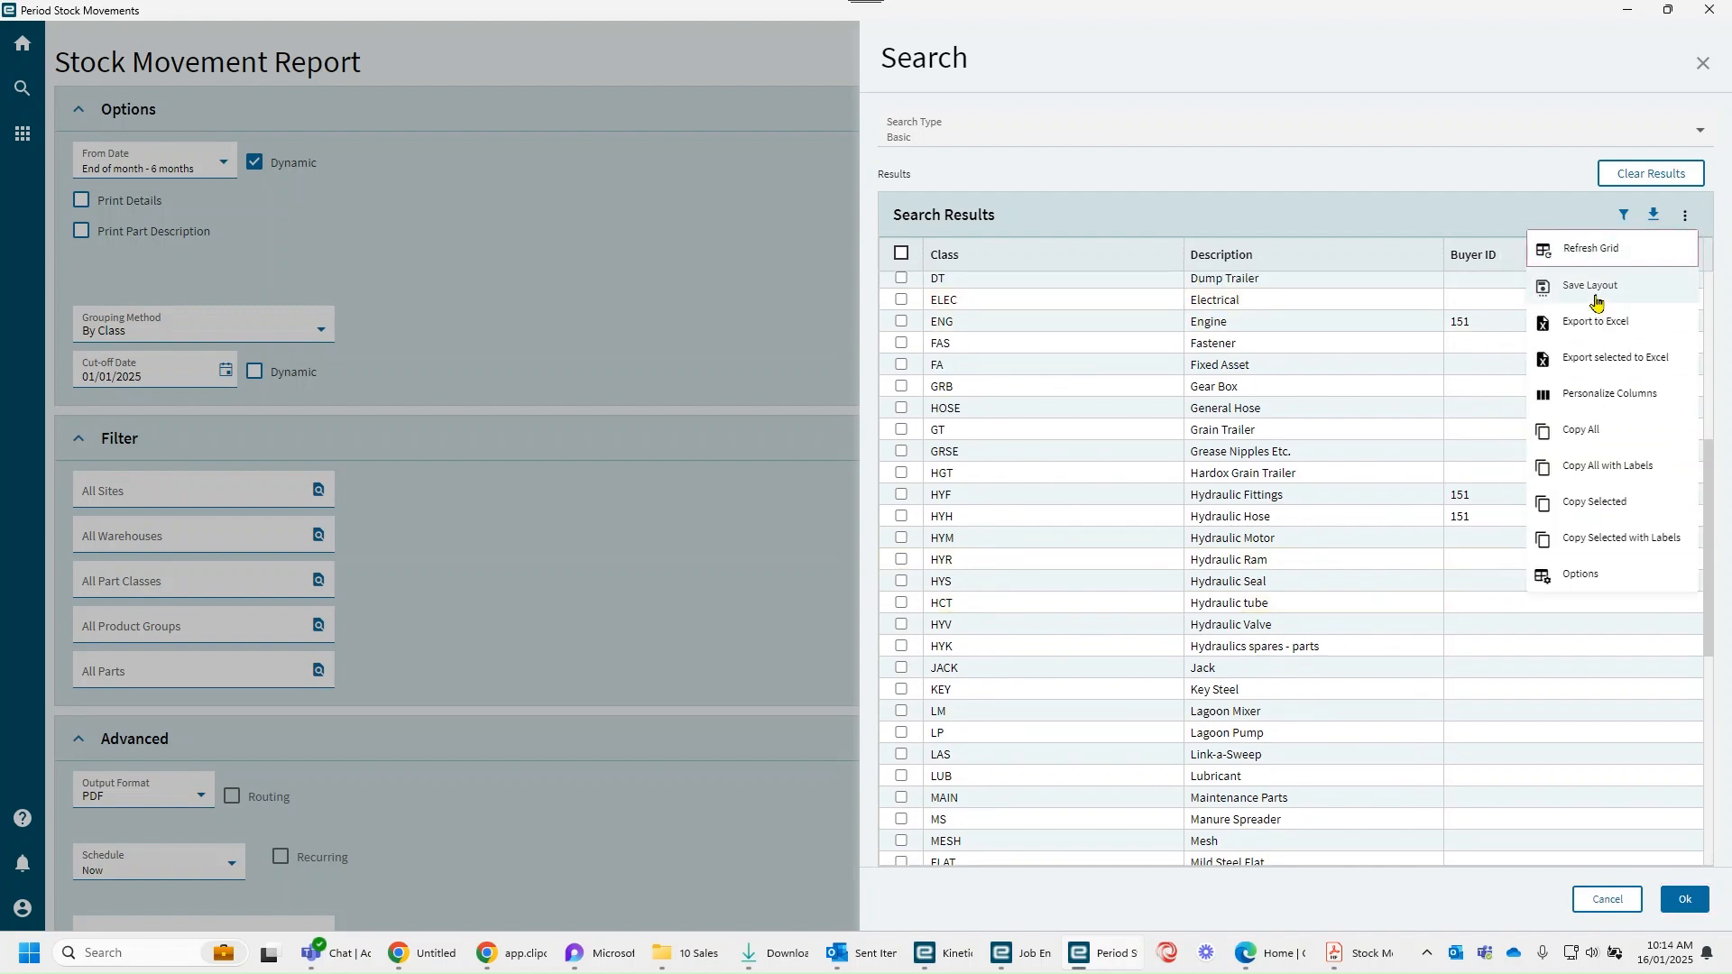
pyautogui.click(1625, 216)
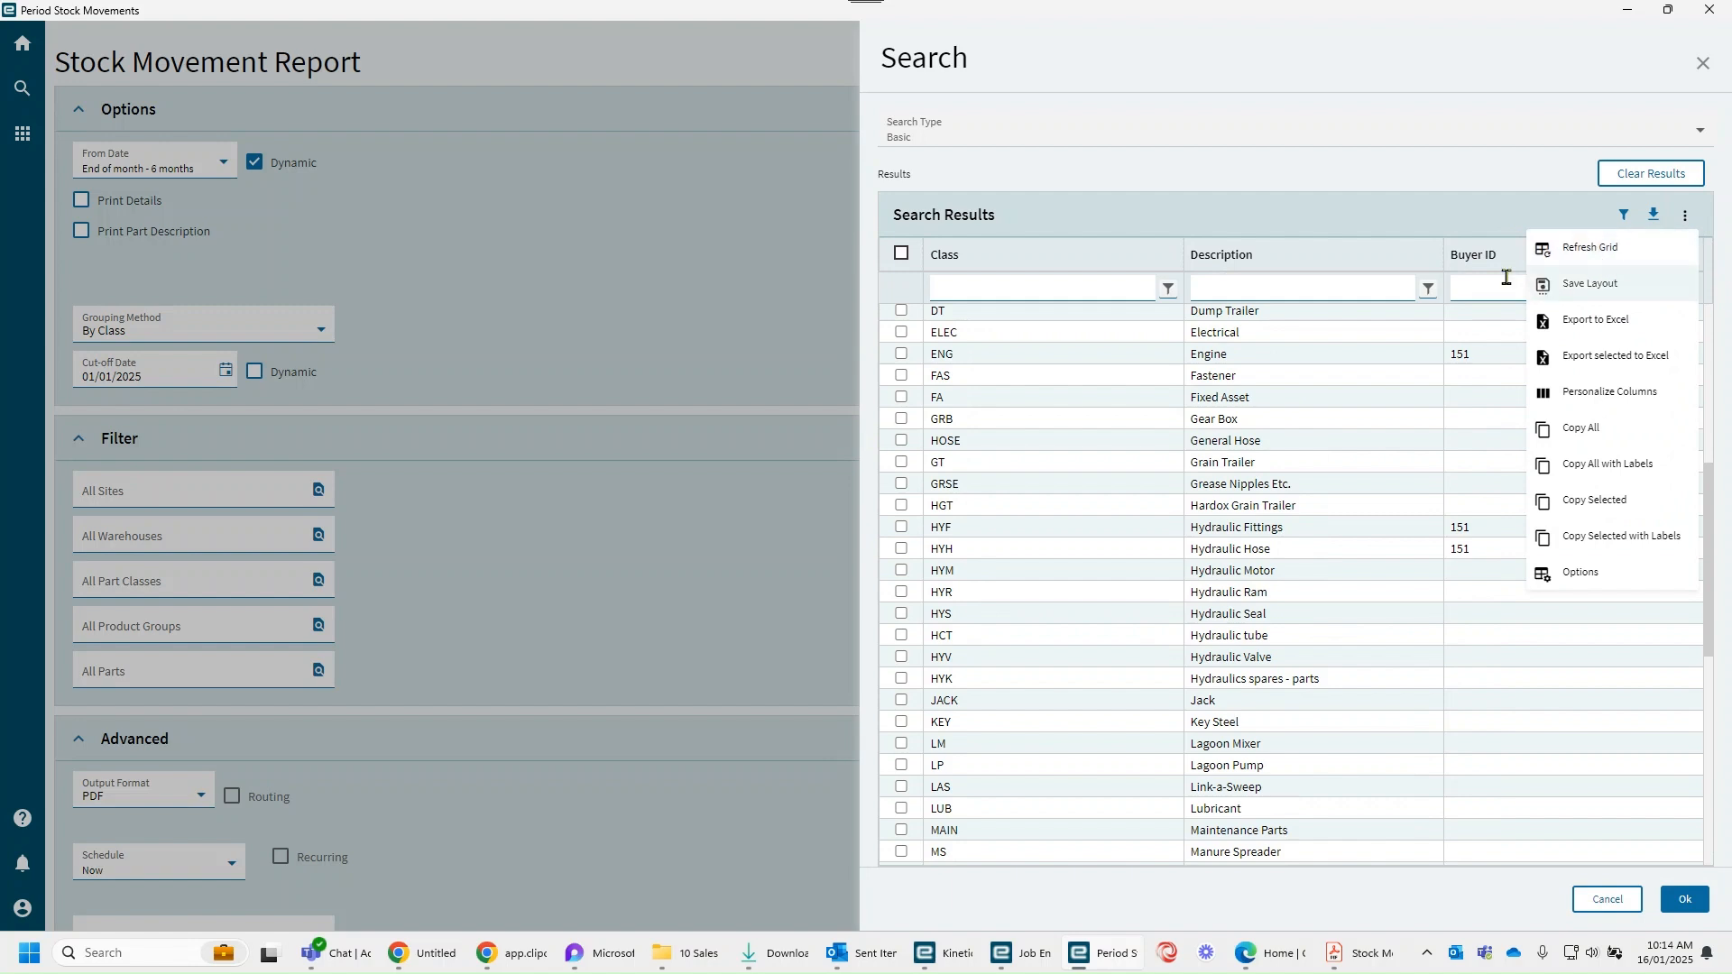
pyautogui.click(1601, 287)
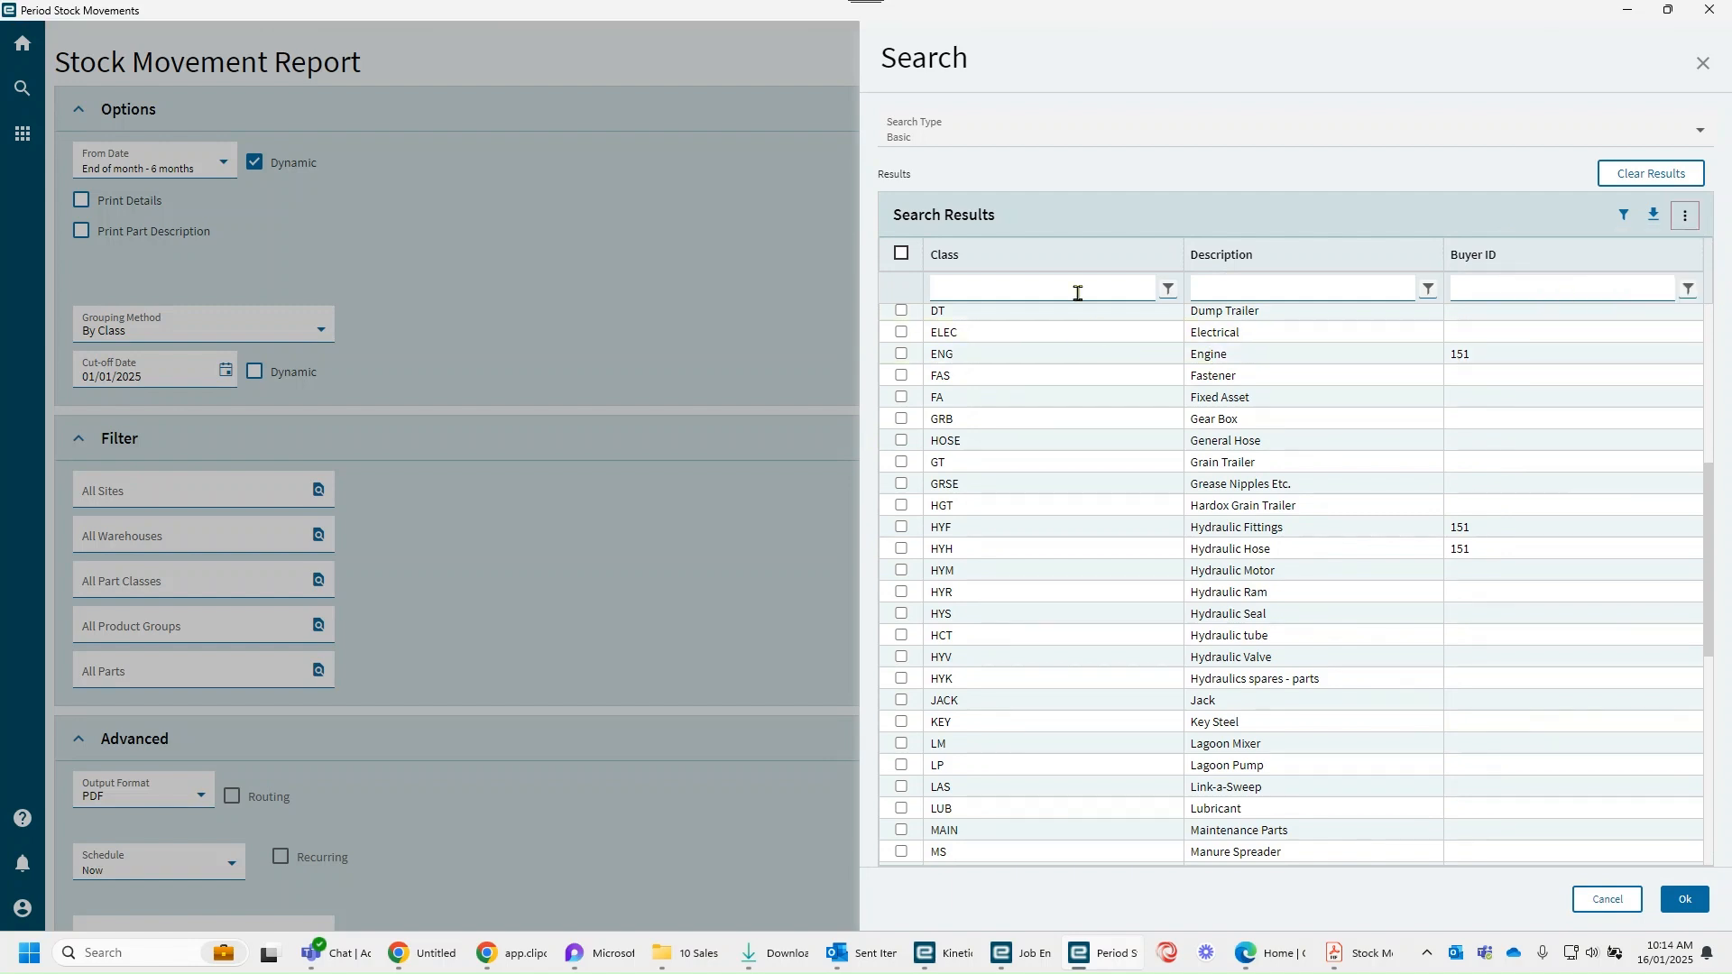
# Step: Filter the part class descriptions by "wh" and set the WHL class as the report's part class filter
pyautogui.scroll(7, 1078, 290)
pyautogui.click(1253, 290)
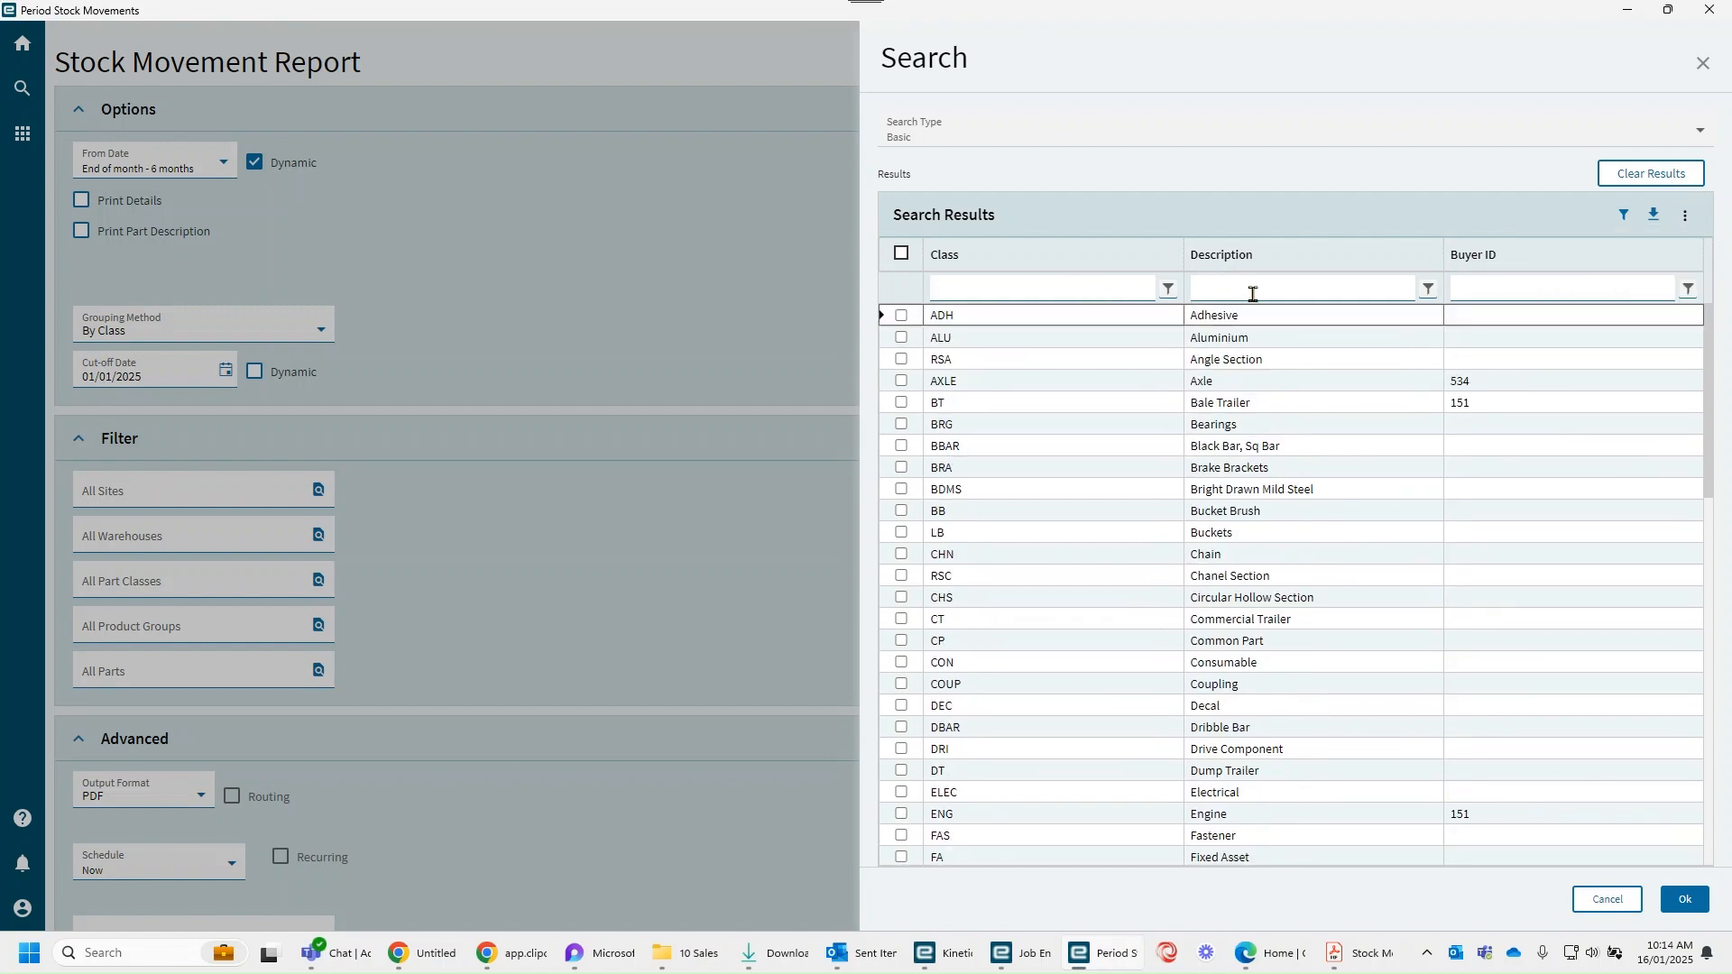
pyautogui.write('wh')
pyautogui.click(901, 314)
pyautogui.click(1683, 899)
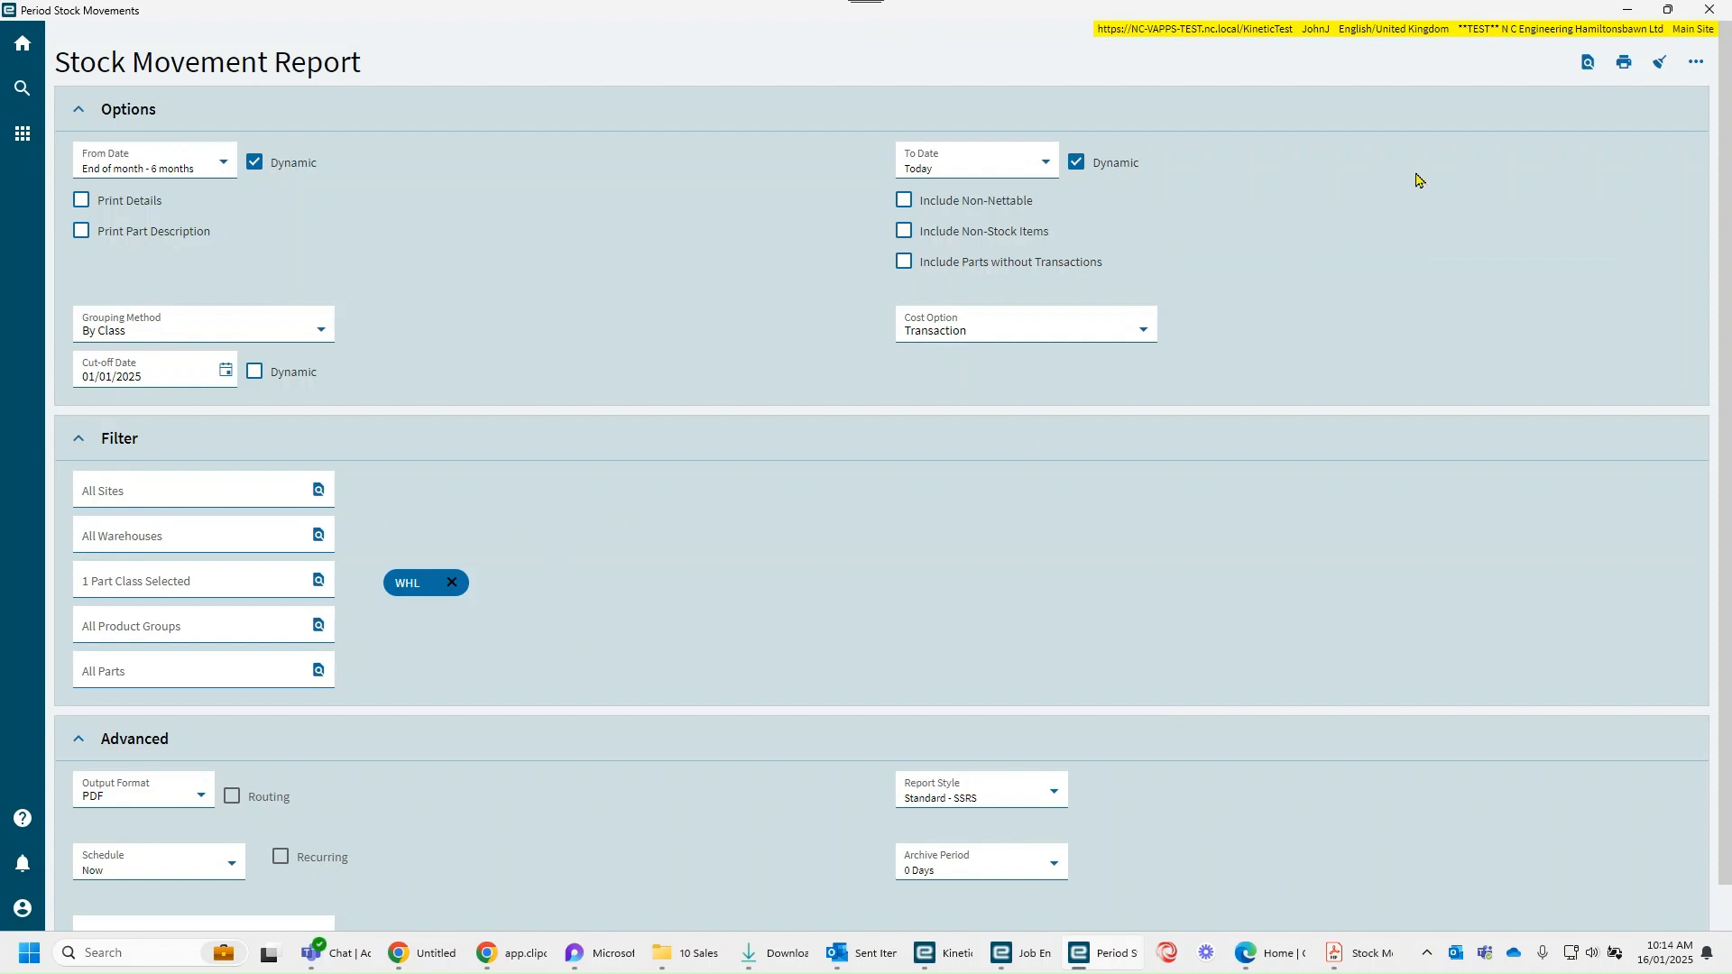
# Step: Preview the Stock Movement Report for the WHL part class, and remove that class from the filter
pyautogui.click(1587, 65)
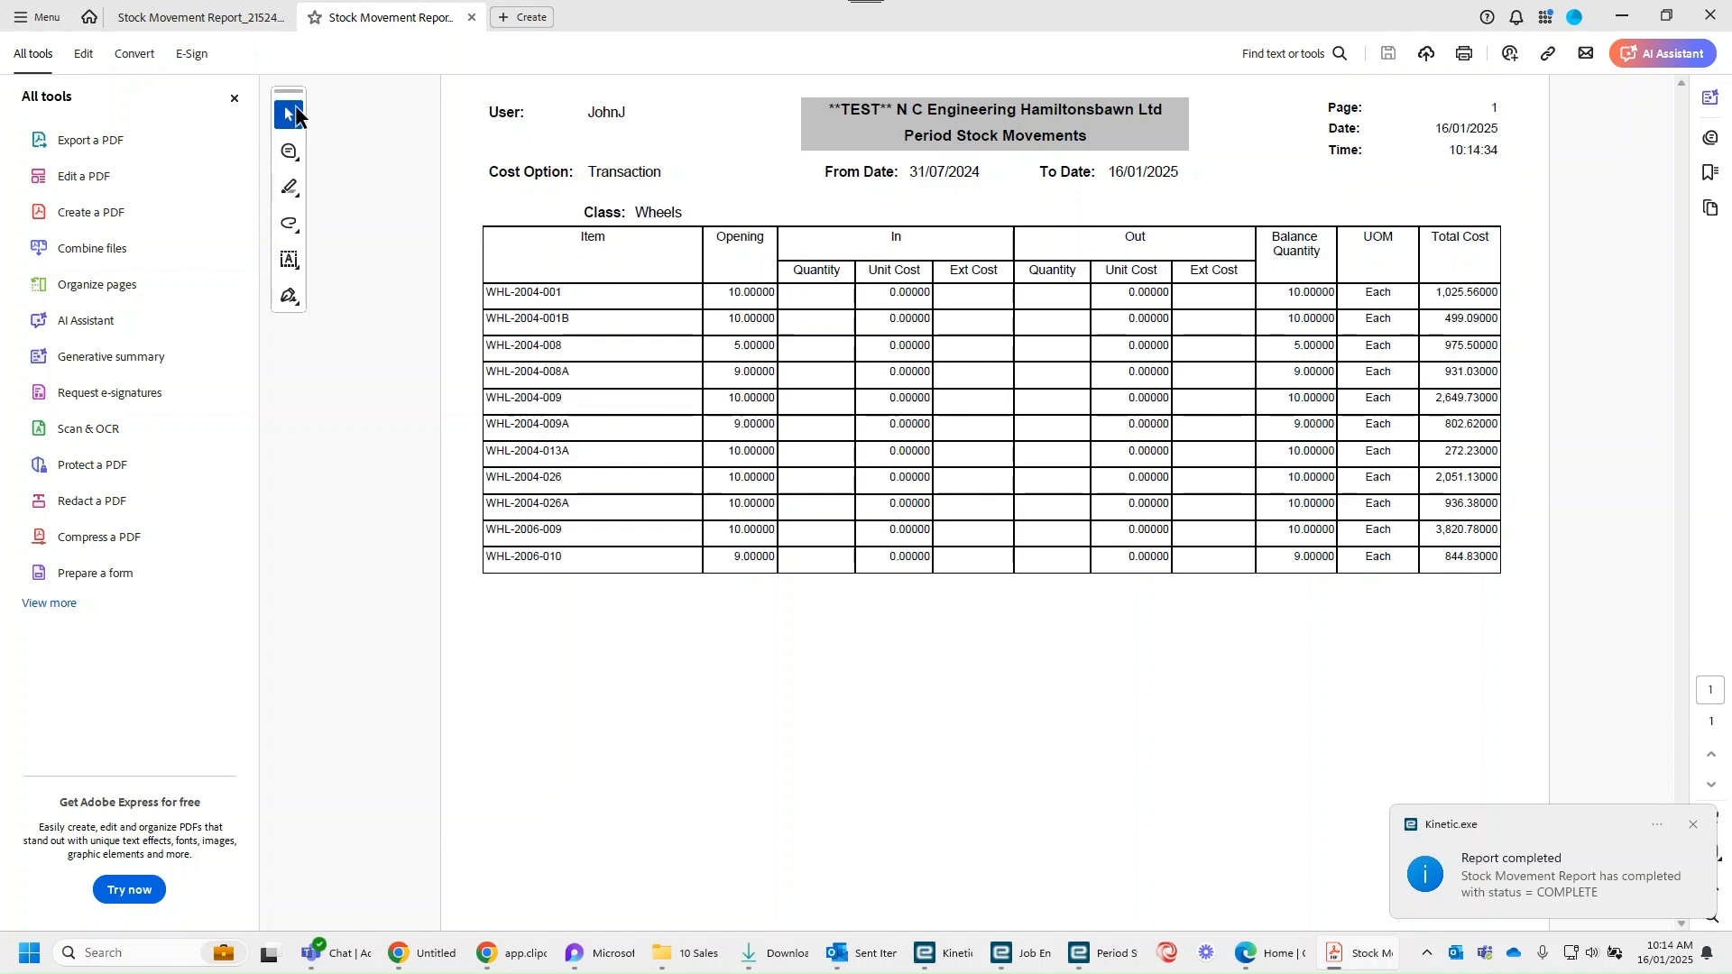
pyautogui.click(1621, 16)
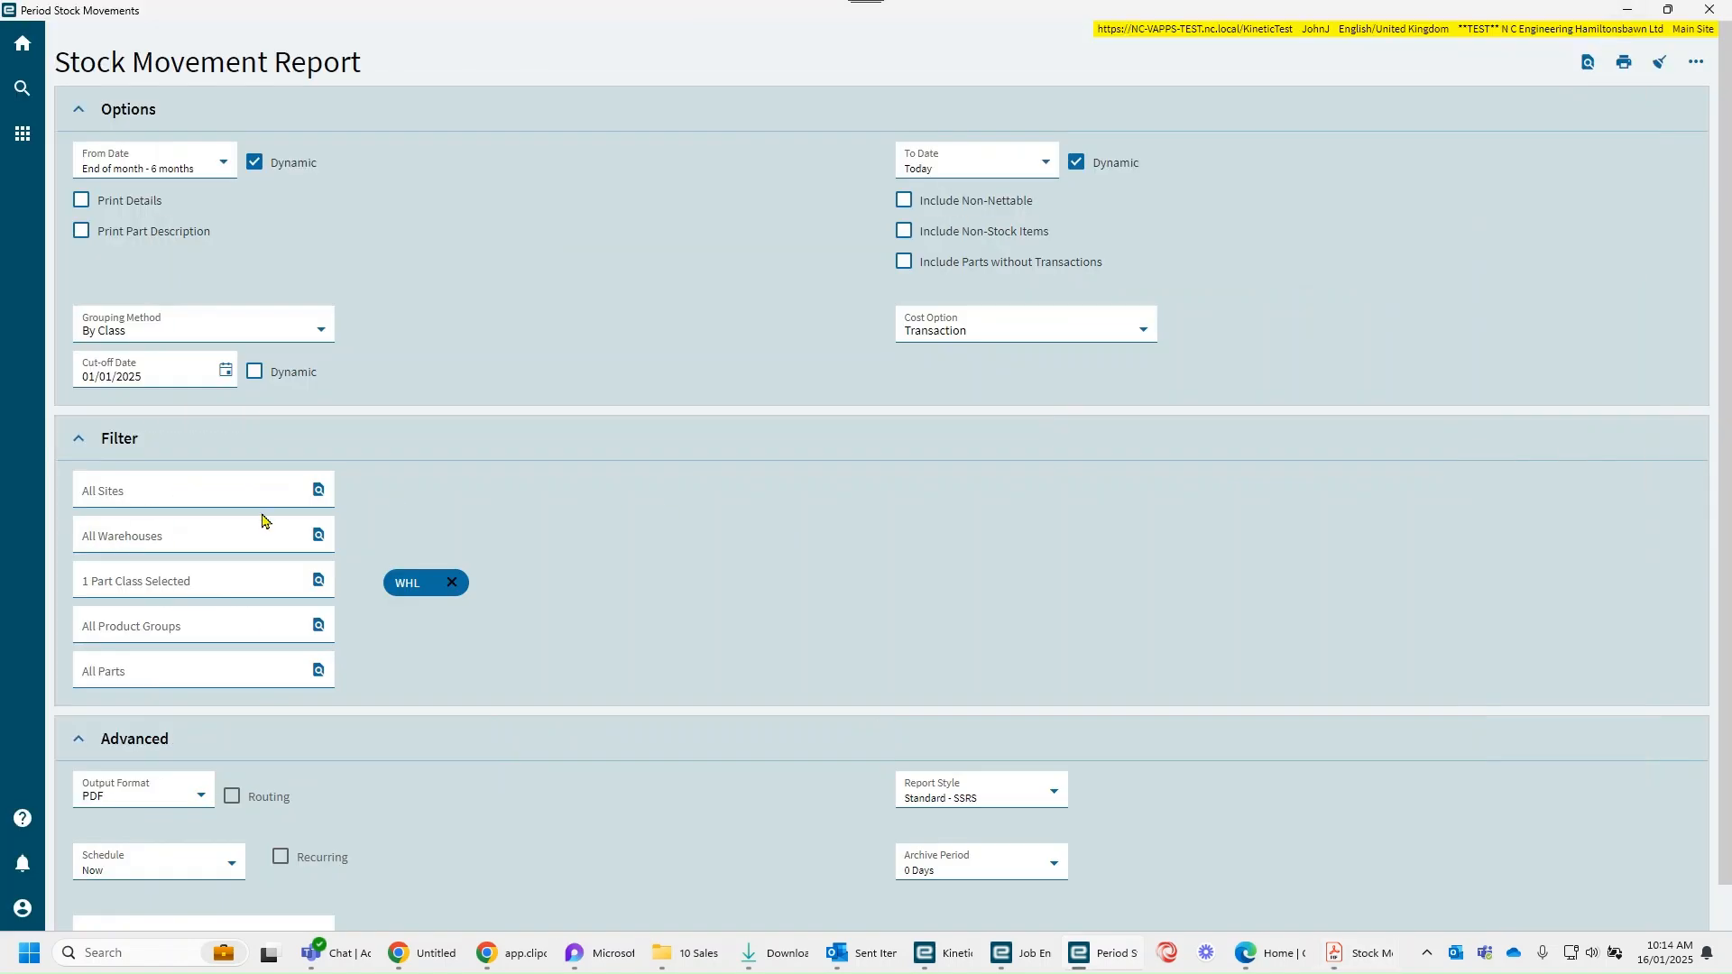
pyautogui.click(451, 584)
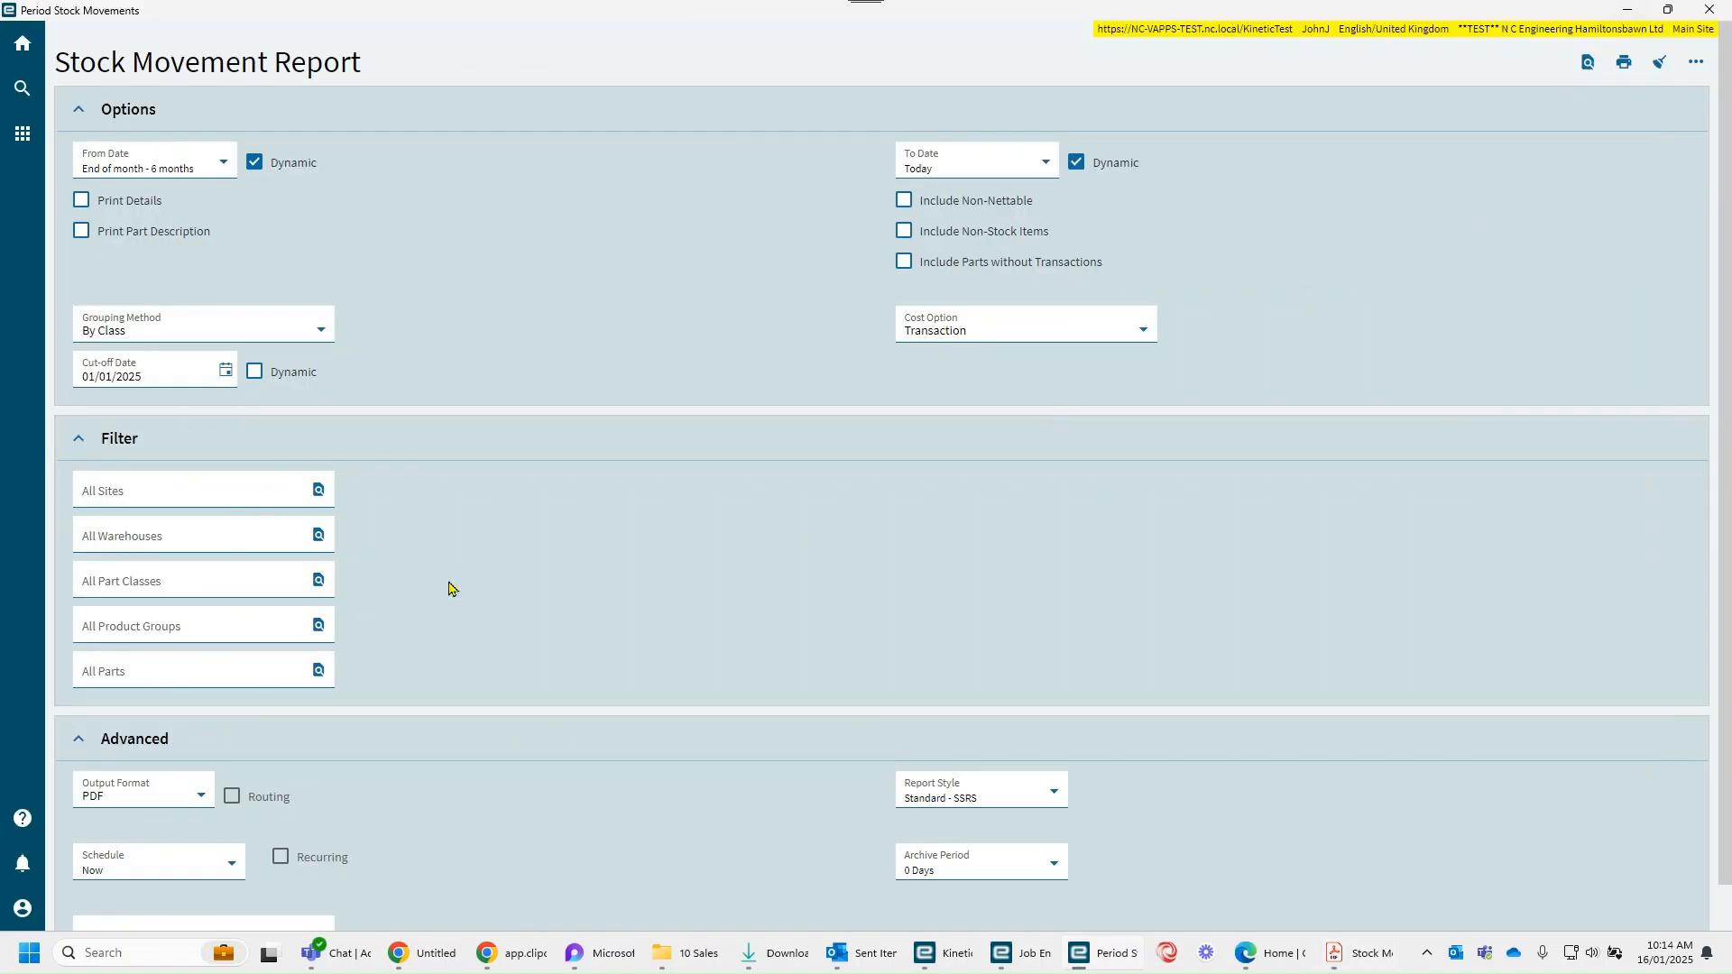
# Step: Search the part classes and set Gear Box (GRB) as the report's part class filter
pyautogui.click(318, 579)
pyautogui.click(1670, 282)
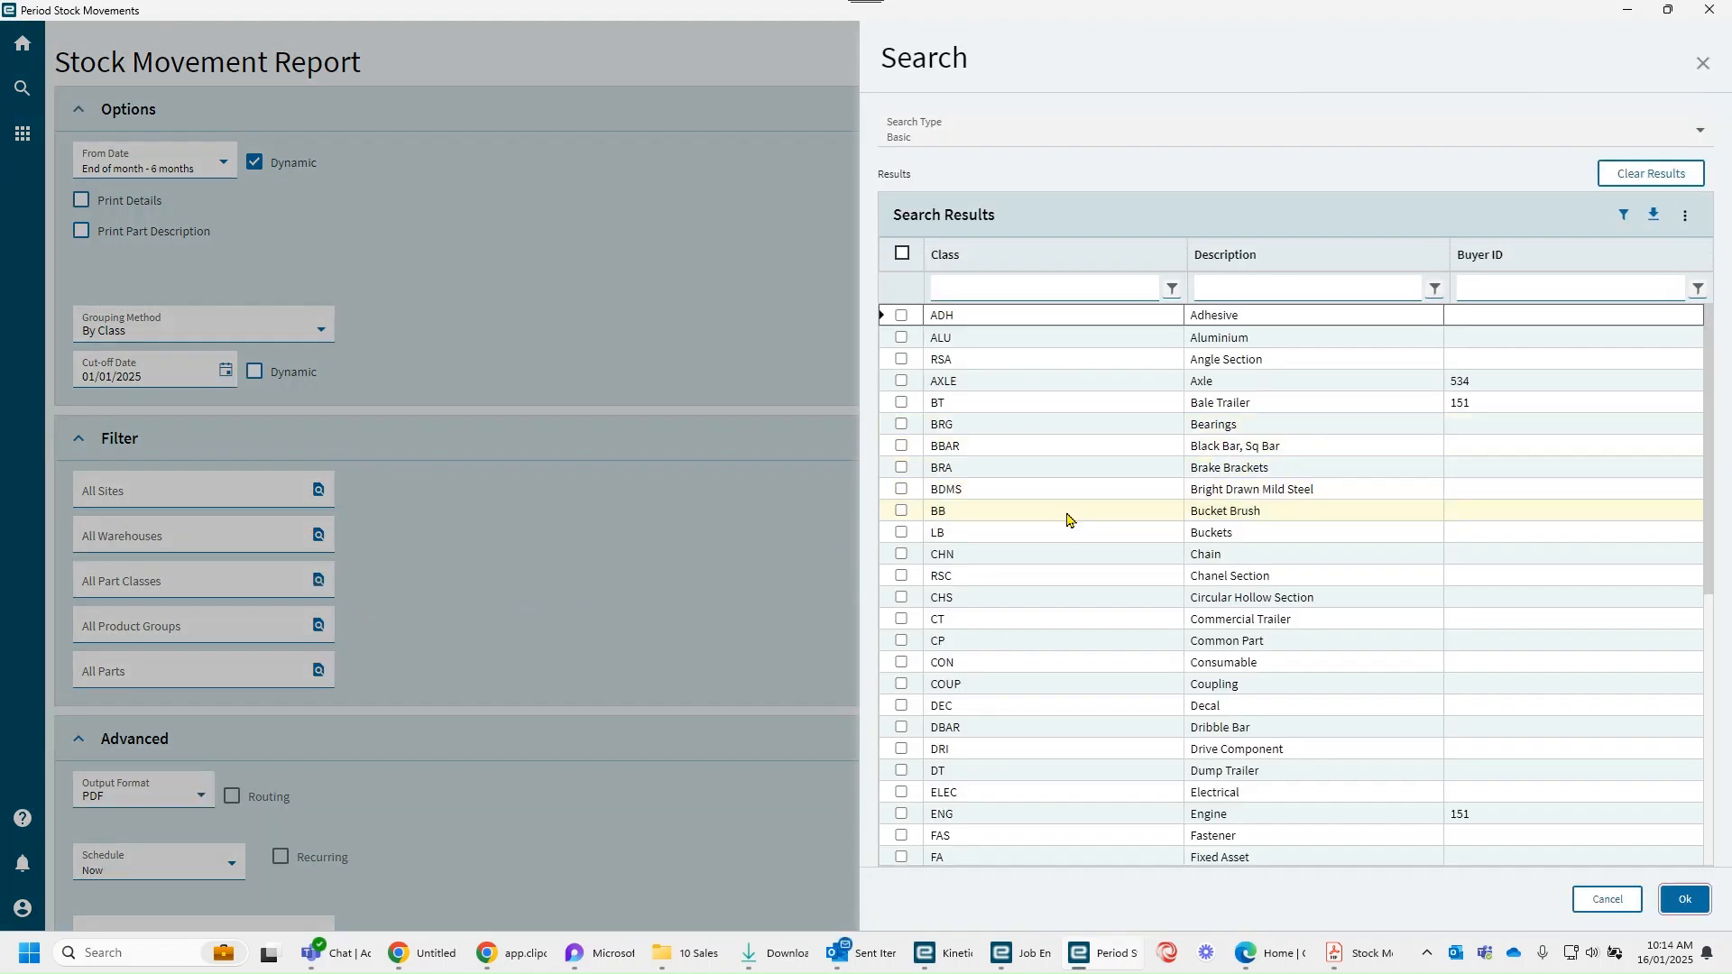
pyautogui.scroll(-4, 1067, 519)
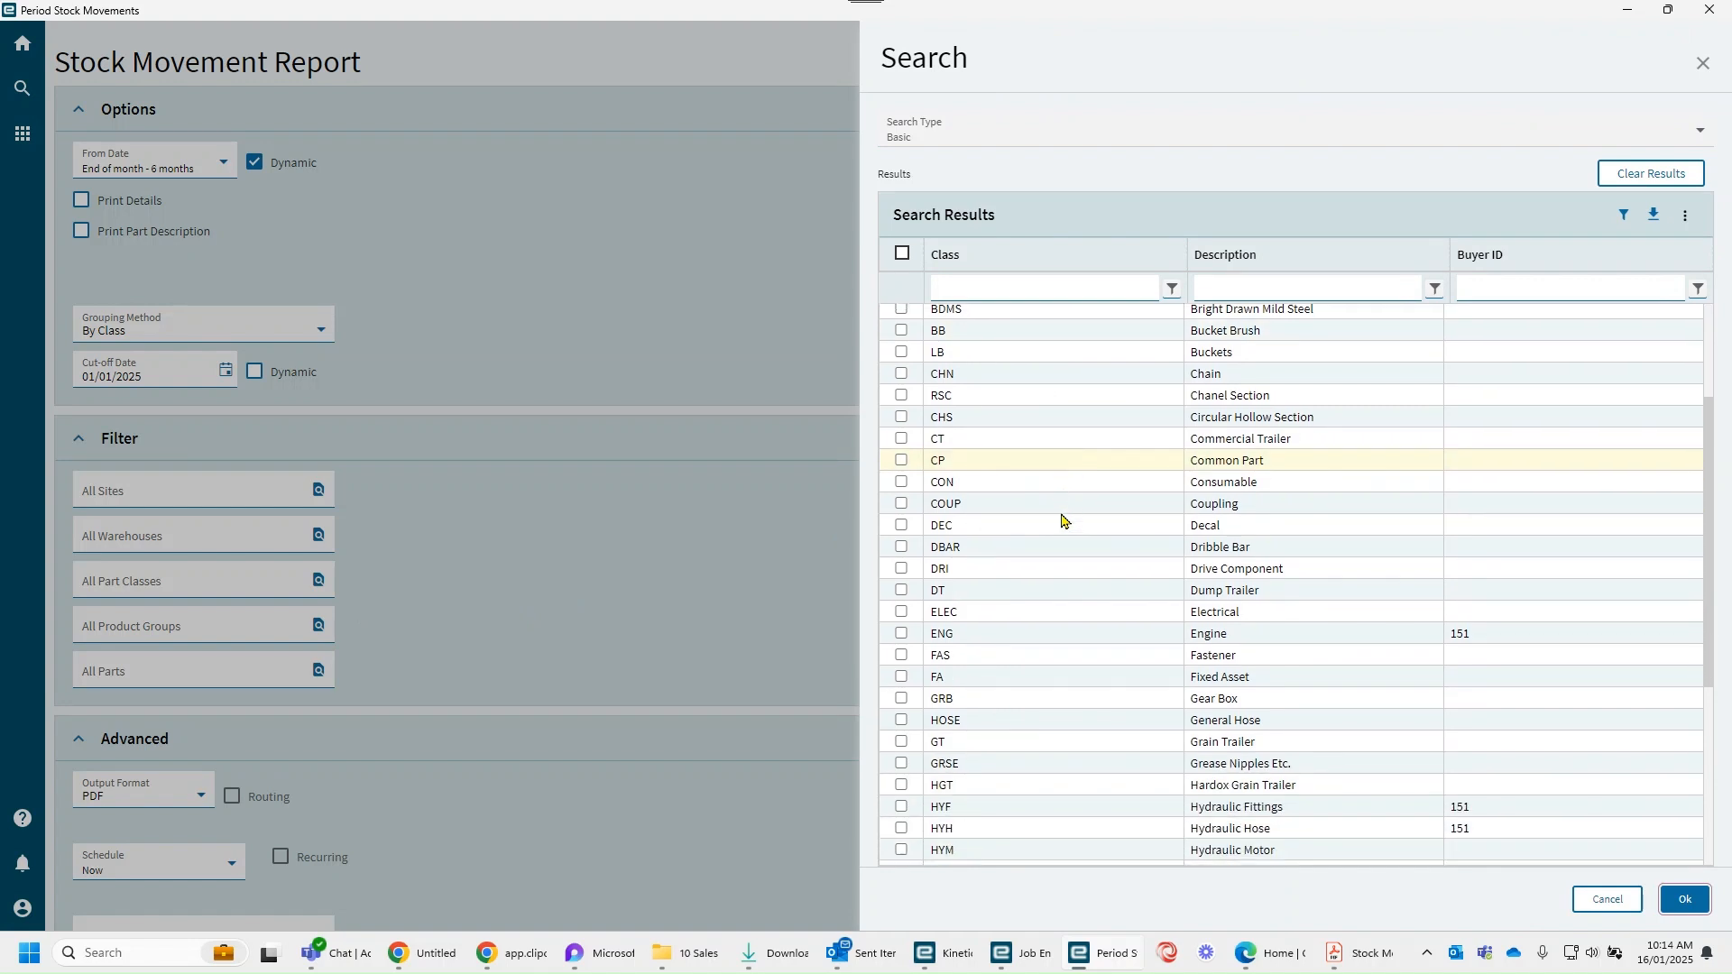
pyautogui.scroll(-2, 1063, 520)
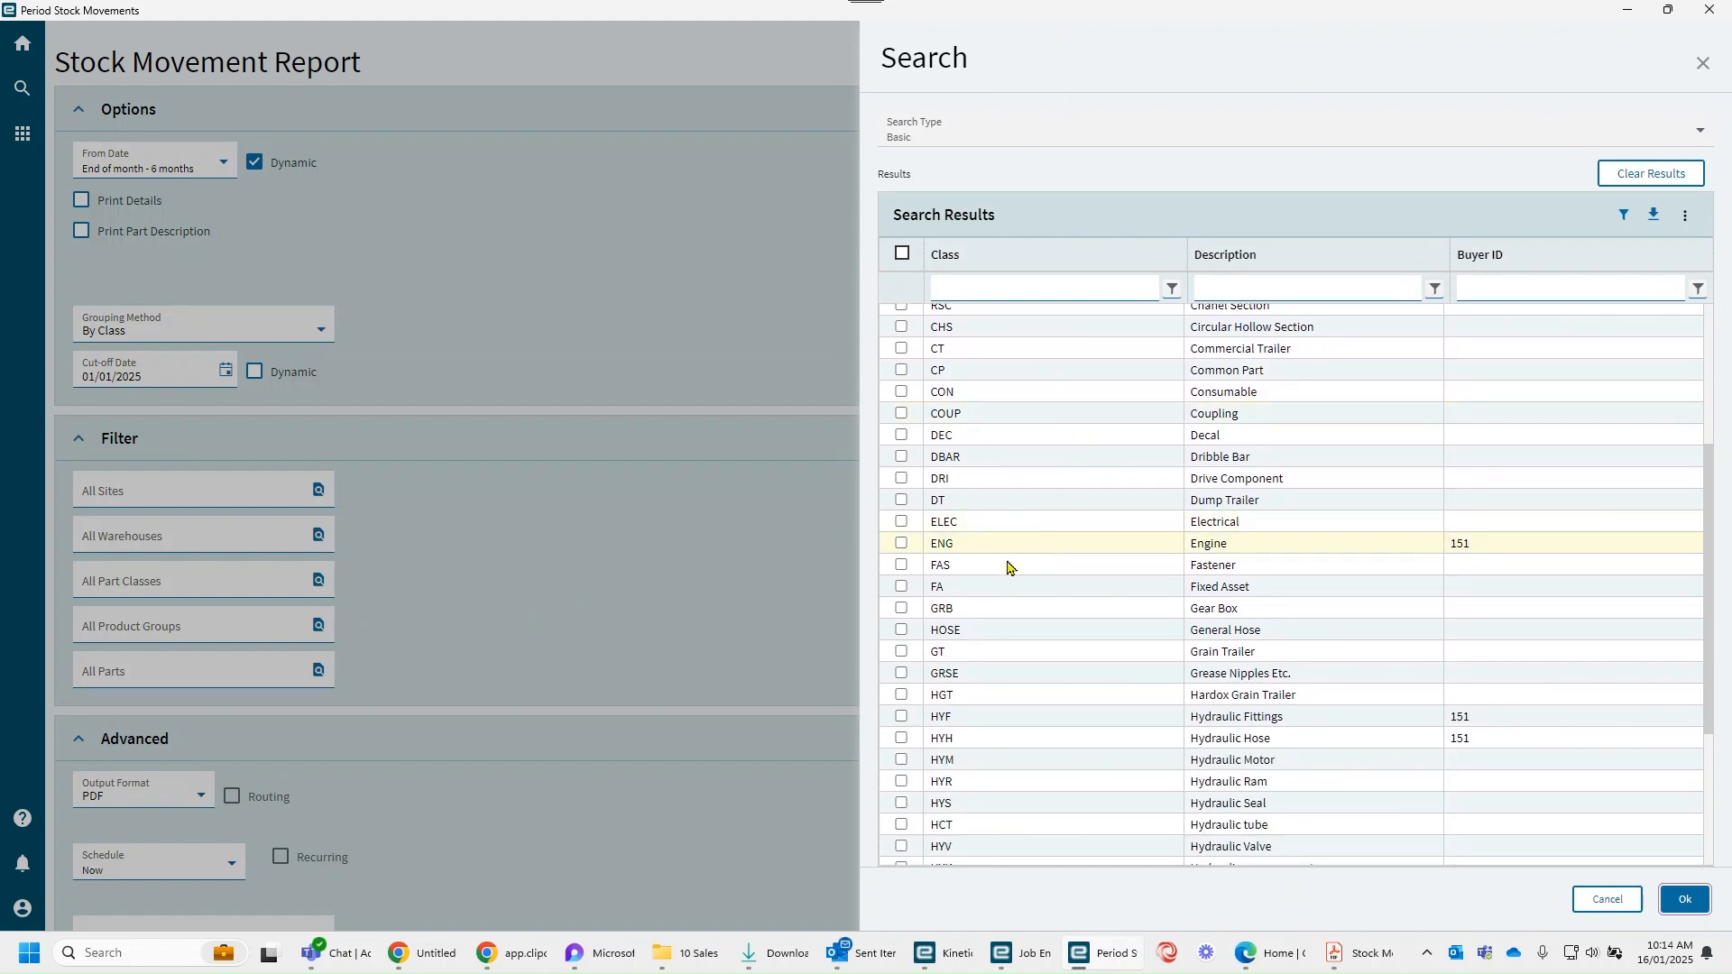
pyautogui.click(903, 609)
pyautogui.click(1681, 900)
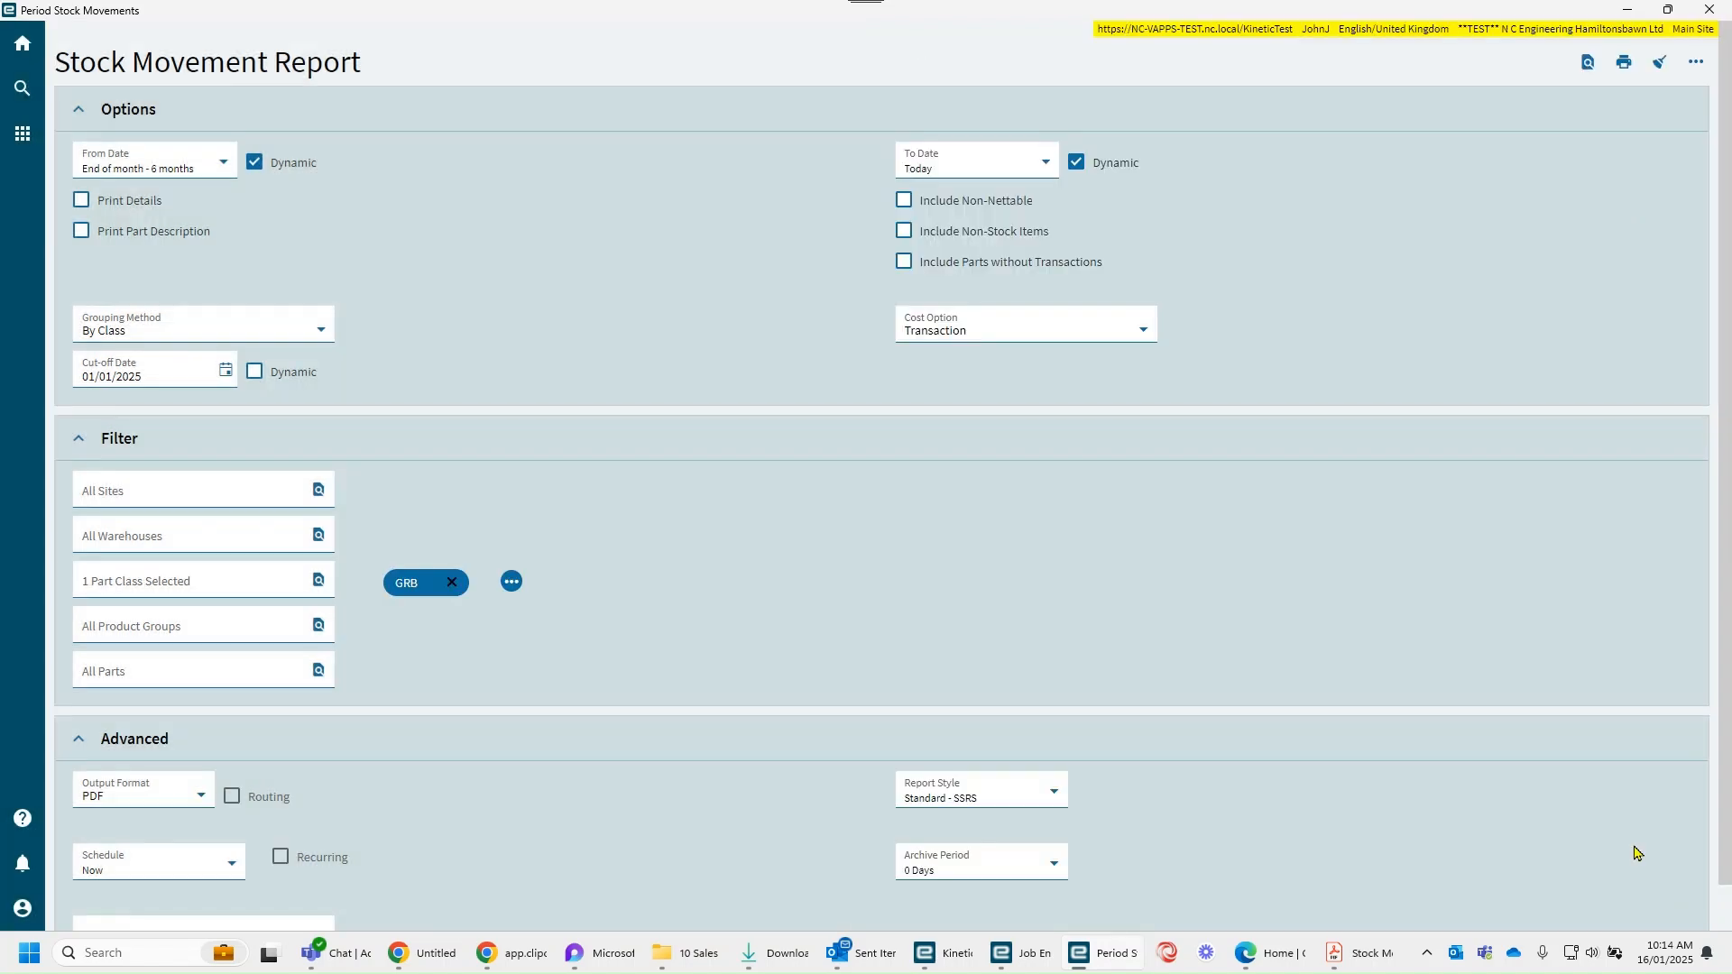
# Step: Try to preview the Stock Movement Report for the GRB part class, and remove that class from the filter
pyautogui.click(1588, 63)
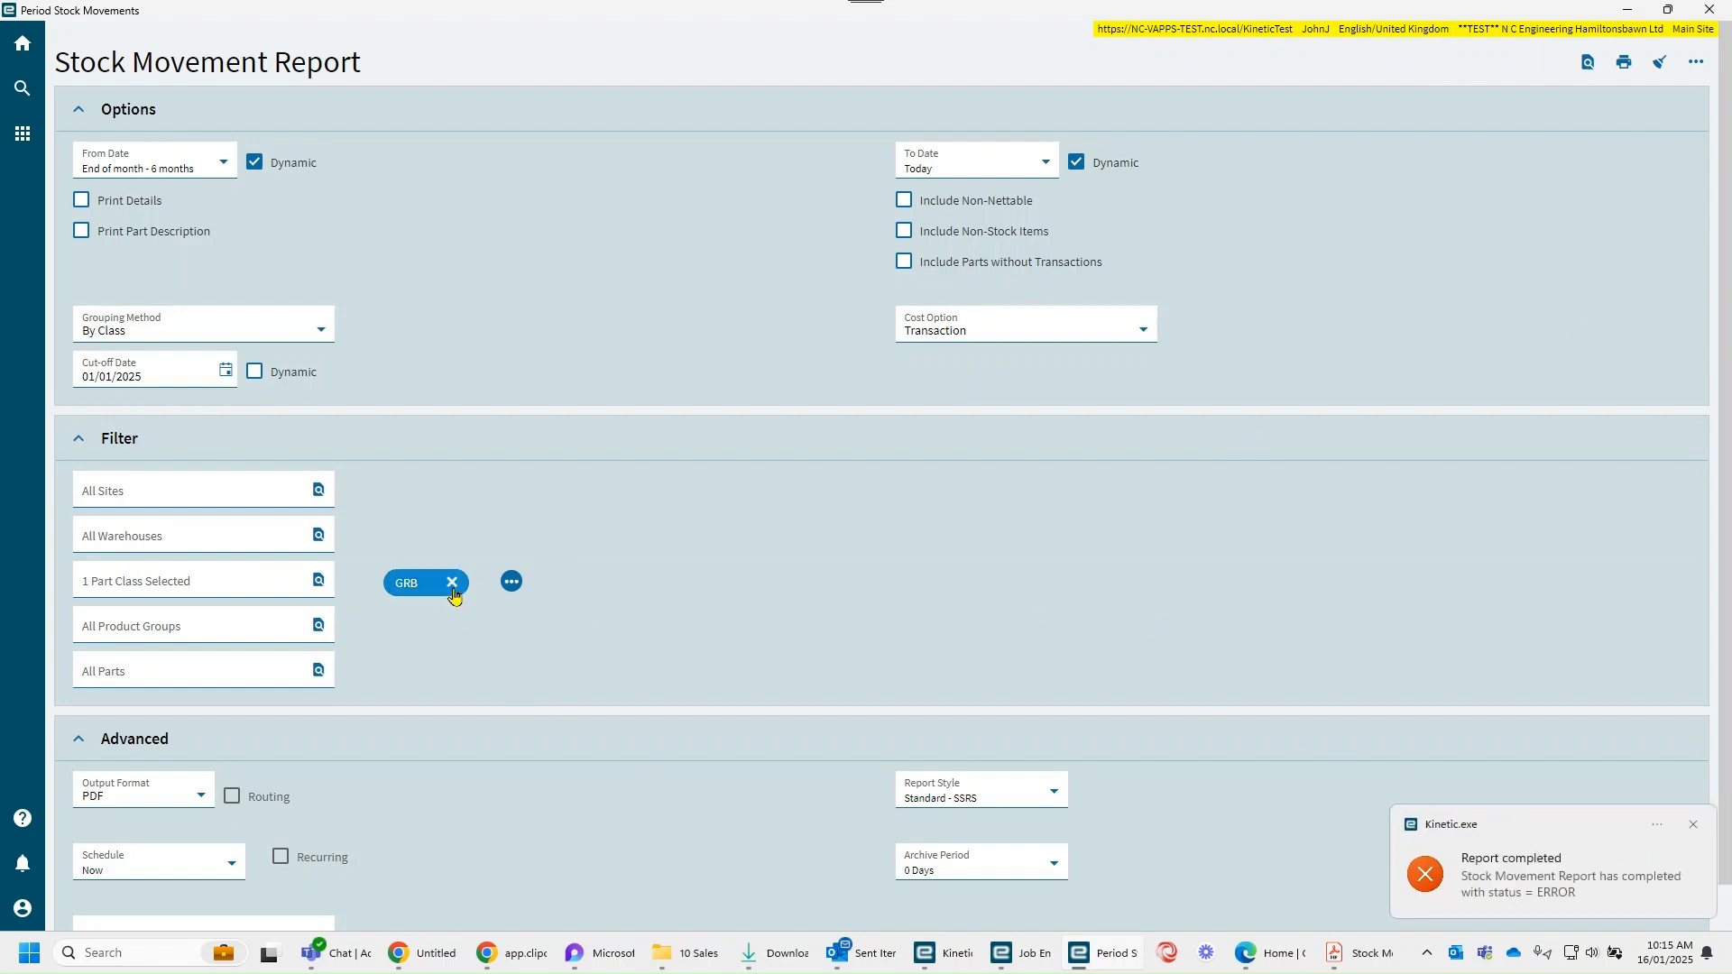
pyautogui.click(452, 583)
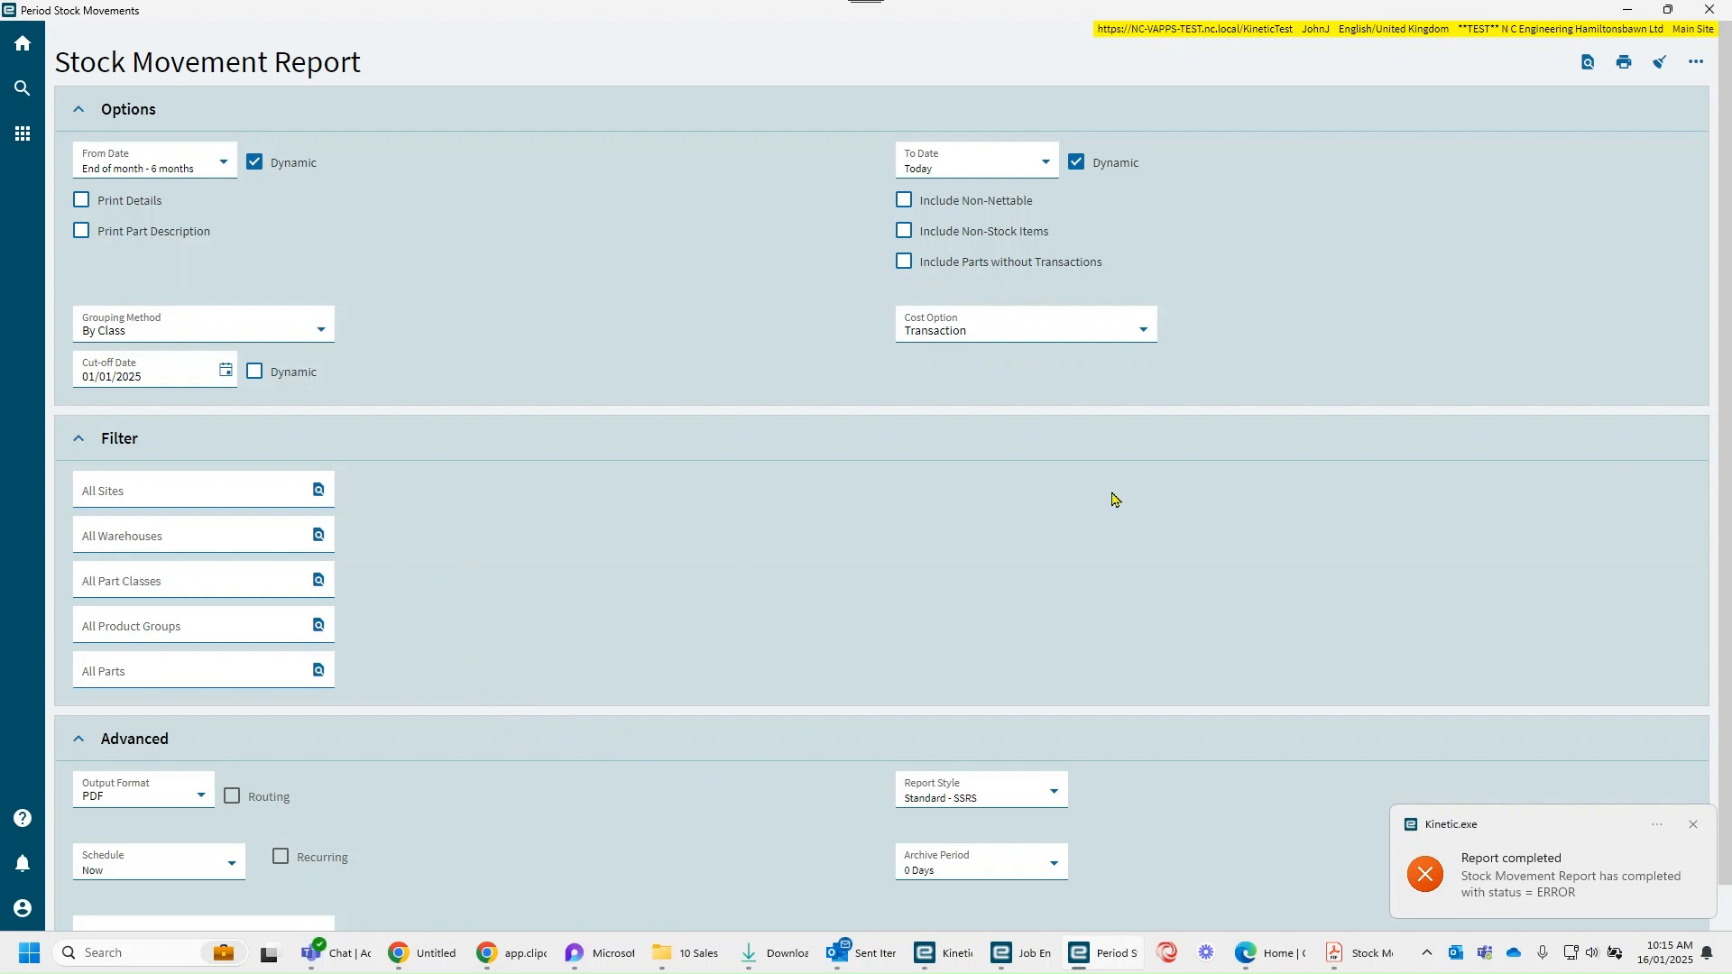